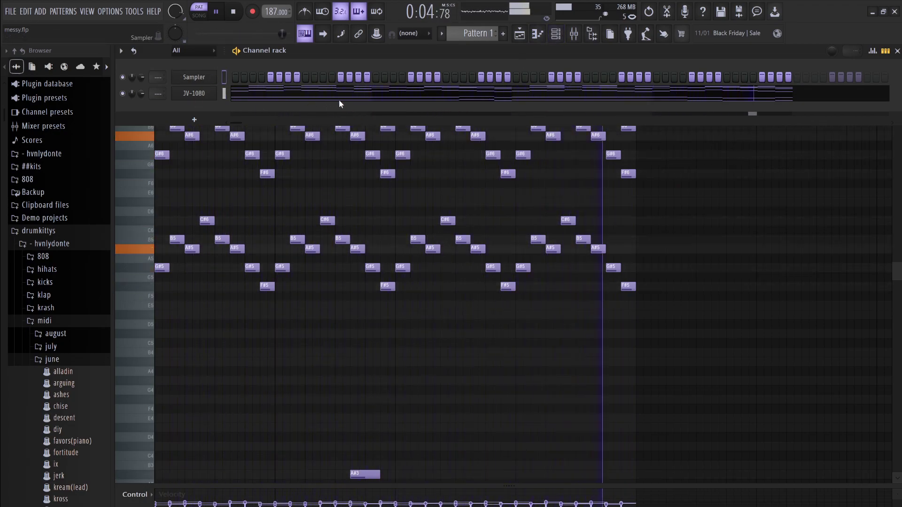
- Paste the JV-1080 notes onto the Sampler channel and stop playback
{"action": "key", "text": "Up"}
{"action": "key", "text": "ctrl+v"}
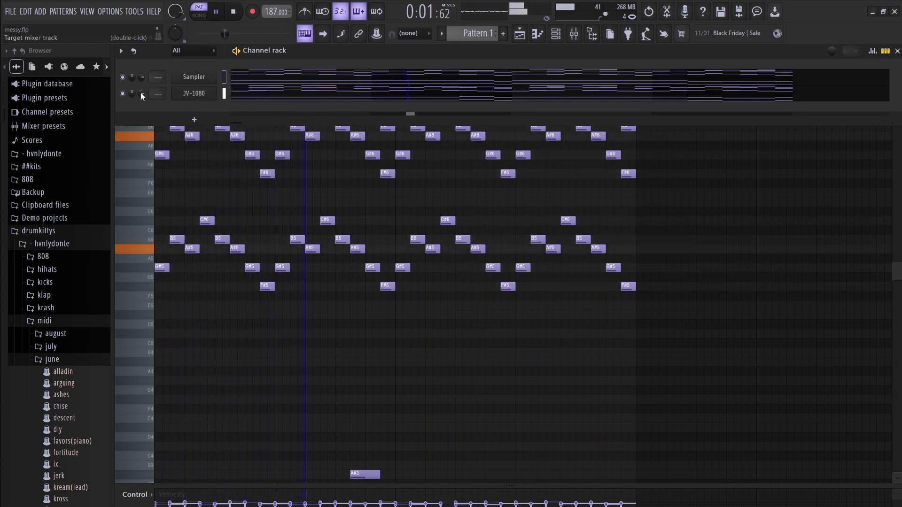
{"action": "key", "text": "space"}
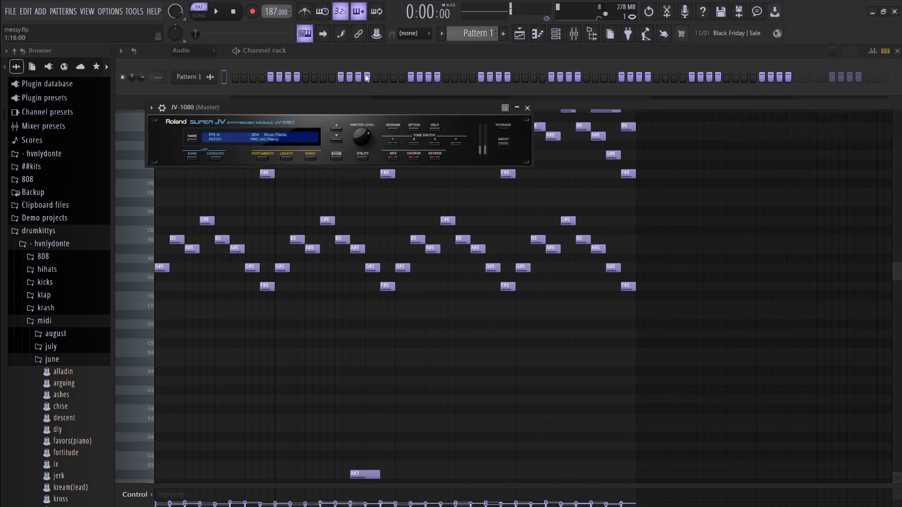
- Show all channels in the channel rack and replace the JV-1080 channel with SRX STRINGS
{"action": "left_click", "coordinate": [195, 50]}
{"action": "left_click", "coordinate": [198, 66]}
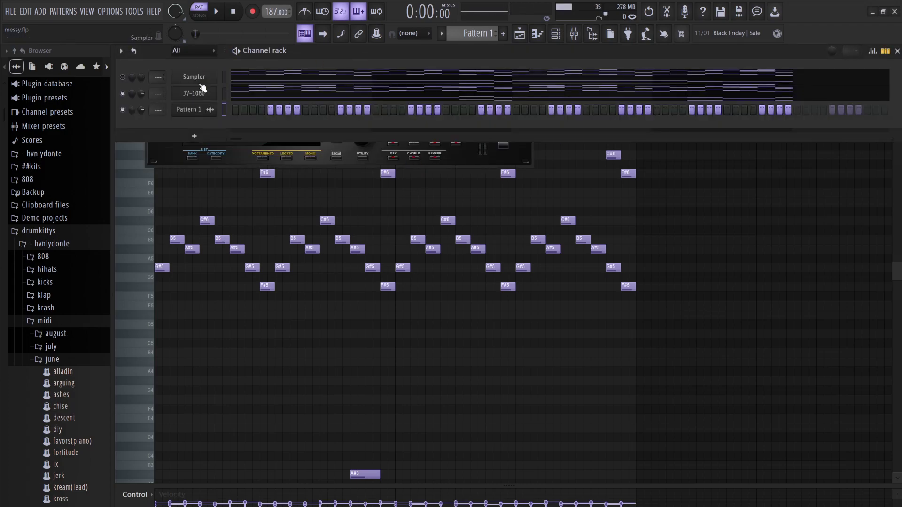
{"action": "left_click", "coordinate": [205, 93]}
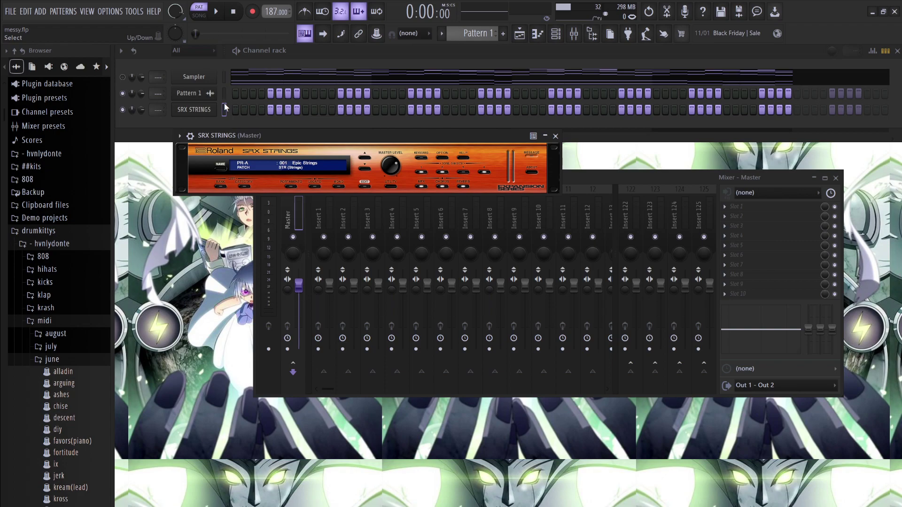
- Open the SRX STRINGS piano roll and place a B6 note at the start of bar 1
{"action": "left_click", "coordinate": [208, 111]}
{"action": "key", "text": "F7"}
{"action": "left_click", "coordinate": [160, 127]}
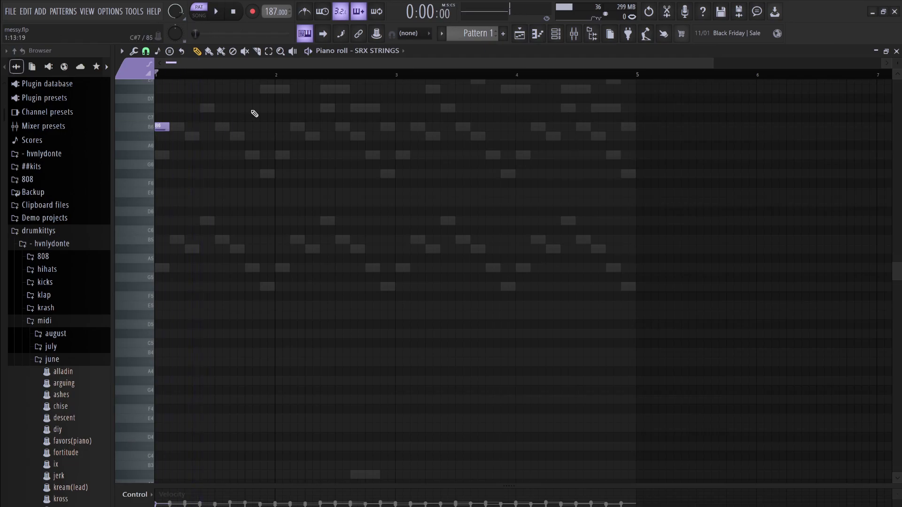
- Switch to song mode and place the Pattern 1 audio clip at the start of Track 1 in the playlist
{"action": "left_click", "coordinate": [199, 15]}
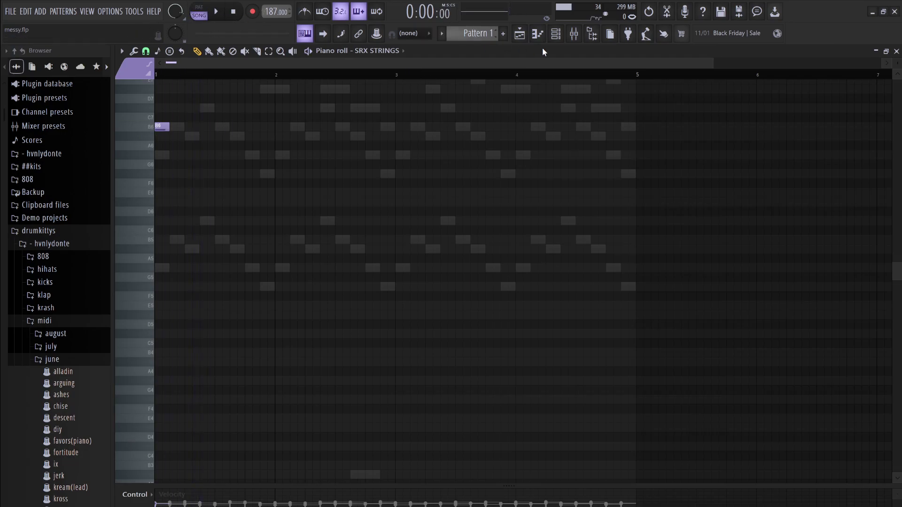
{"action": "left_click", "coordinate": [522, 35]}
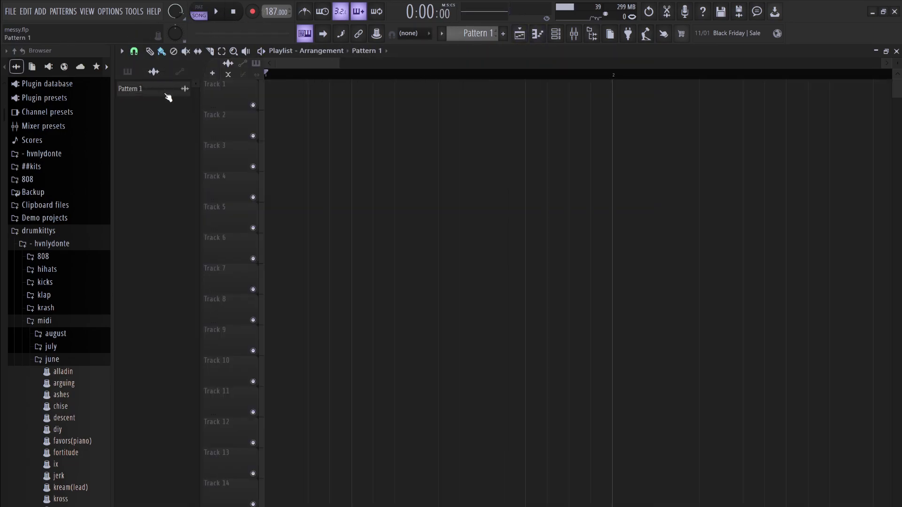
{"action": "left_click_drag", "start_coordinate": [167, 97], "coordinate": [295, 97]}
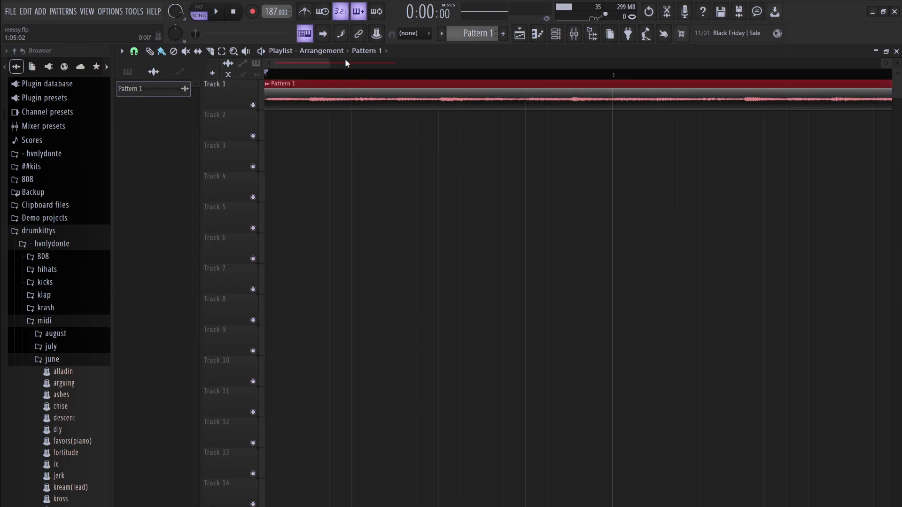
{"action": "left_click_drag", "start_coordinate": [329, 61], "coordinate": [749, 82]}
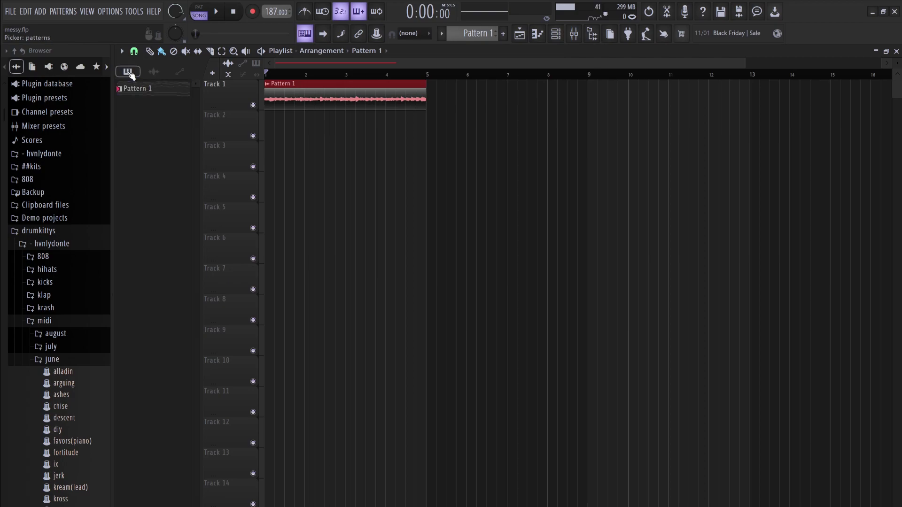
- Place the Pattern 1 pattern clip at the start of Track 4 and briefly play the song with the channel rack open
{"action": "left_click_drag", "start_coordinate": [134, 89], "coordinate": [324, 186]}
{"action": "left_click_drag", "start_coordinate": [253, 195], "coordinate": [253, 195]}
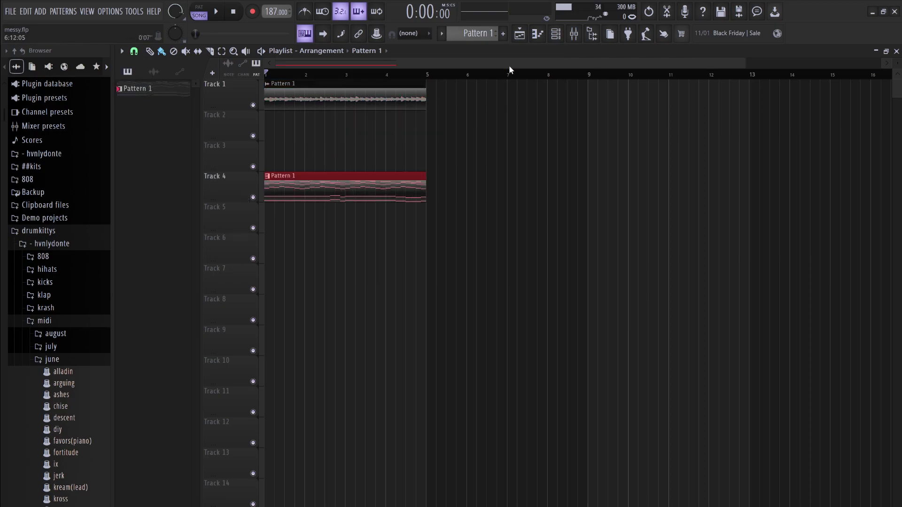
{"action": "left_click", "coordinate": [556, 33]}
{"action": "key", "text": "space"}
{"action": "key", "text": "space"}
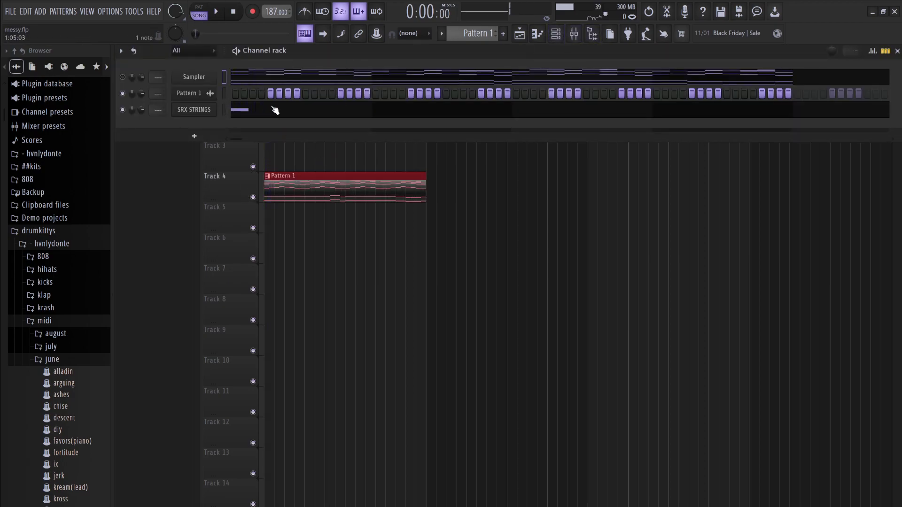
- In the SRX STRINGS piano roll, lengthen the B6 note to 8 steps and add an A#6 note right after it
{"action": "left_click", "coordinate": [287, 114]}
{"action": "left_click_drag", "start_coordinate": [175, 128], "coordinate": [215, 128]}
{"action": "right_click", "coordinate": [178, 128]}
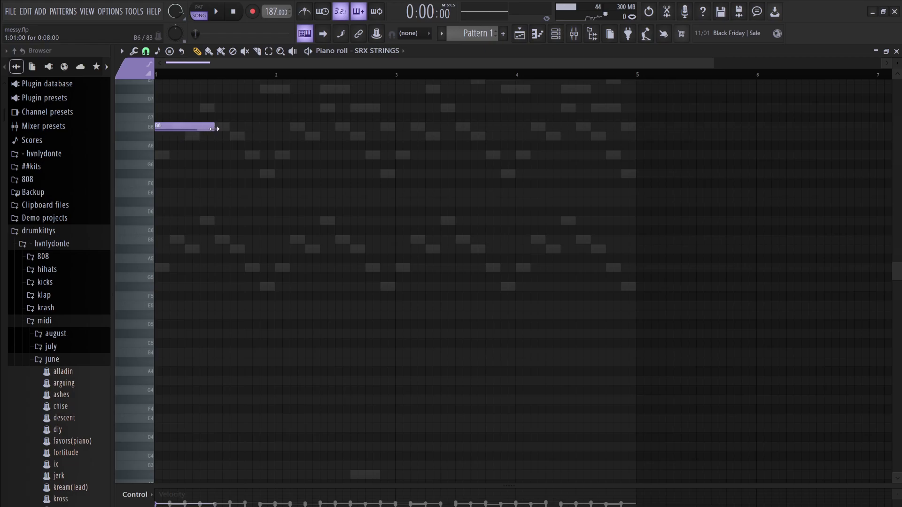
{"action": "key", "text": "space"}
{"action": "left_click", "coordinate": [218, 136]}
{"action": "key", "text": "space"}
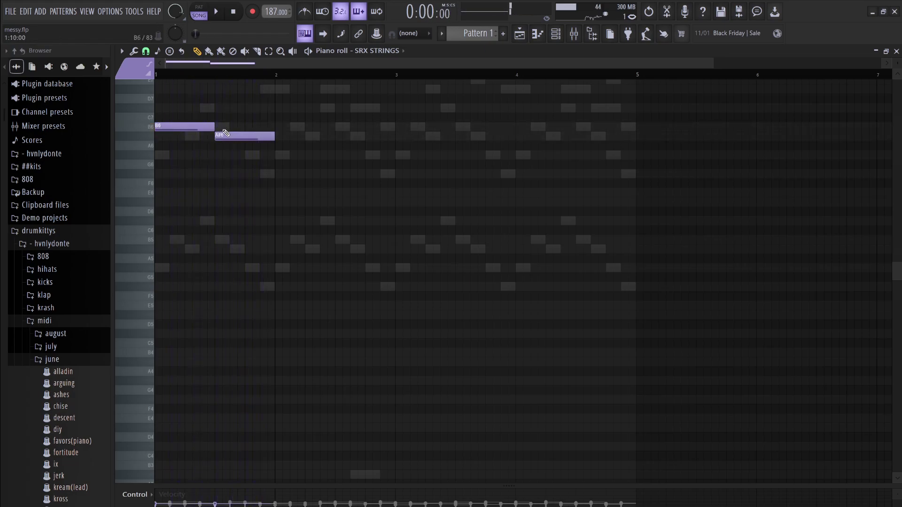
- Extend the B6 note to 12 steps with A#6 filling the last quarter of bar 1, and audition with the metronome on
{"action": "left_click_drag", "start_coordinate": [215, 124], "coordinate": [245, 125]}
{"action": "left_click", "coordinate": [310, 12]}
{"action": "key", "text": "space"}
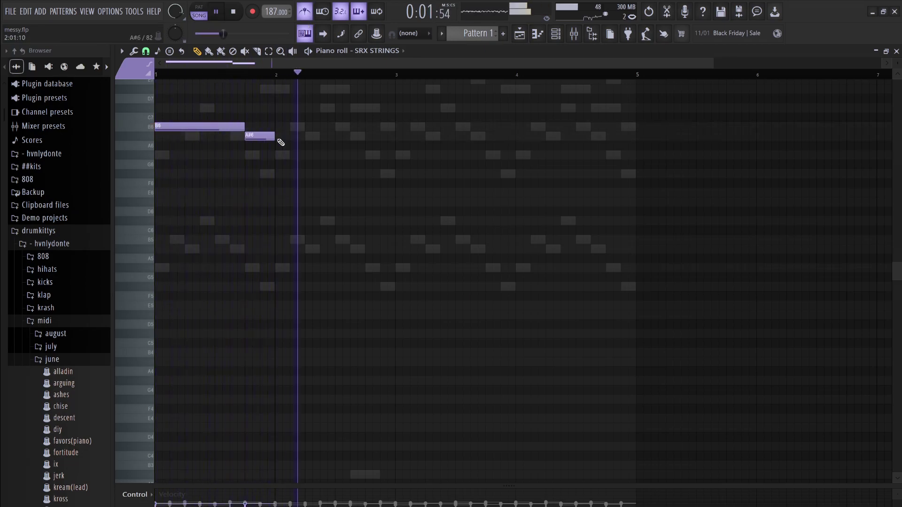
{"action": "key", "text": "space"}
{"action": "mouse_move", "coordinate": [226, 124]}
{"action": "left_mouse_down"}
{"action": "mouse_move", "coordinate": [226, 162]}
{"action": "mouse_move", "coordinate": [223, 121]}
{"action": "mouse_move", "coordinate": [223, 128]}
{"action": "left_mouse_up"}
{"action": "key", "text": "space"}
{"action": "key", "text": "space"}
- Duplicate the B6 and A#6 notes one octave lower and copy all four notes to the start of bar 3
{"action": "left_click_drag", "start_coordinate": [285, 152], "coordinate": [189, 139]}
{"action": "left_click", "coordinate": [208, 128]}
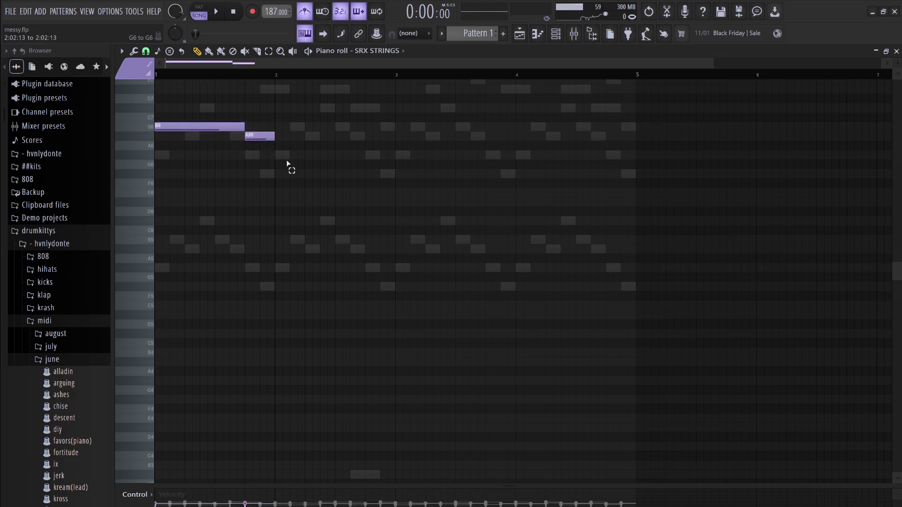
{"action": "left_click_drag", "start_coordinate": [285, 170], "coordinate": [183, 240]}
{"action": "key", "text": "space"}
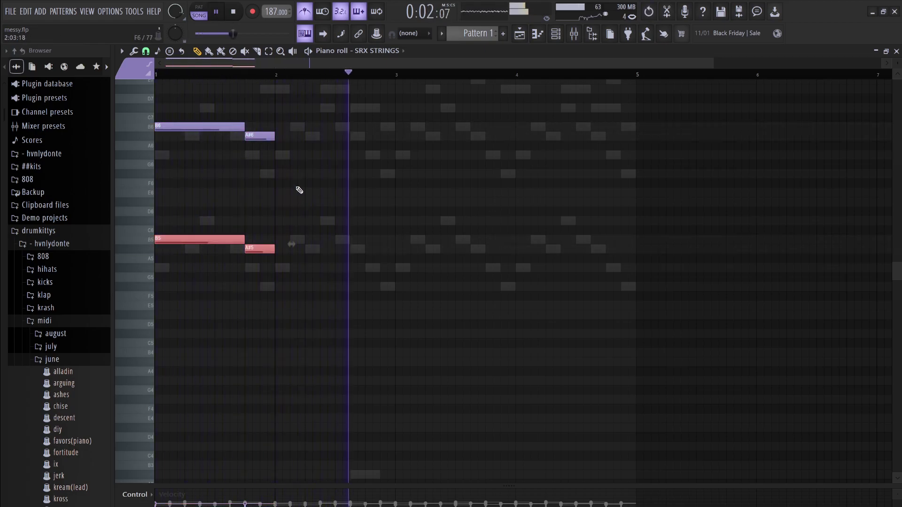
{"action": "key", "text": "space"}
{"action": "left_click_drag", "start_coordinate": [299, 325], "coordinate": [156, 83]}
{"action": "left_click_drag", "start_coordinate": [195, 132], "coordinate": [435, 147]}
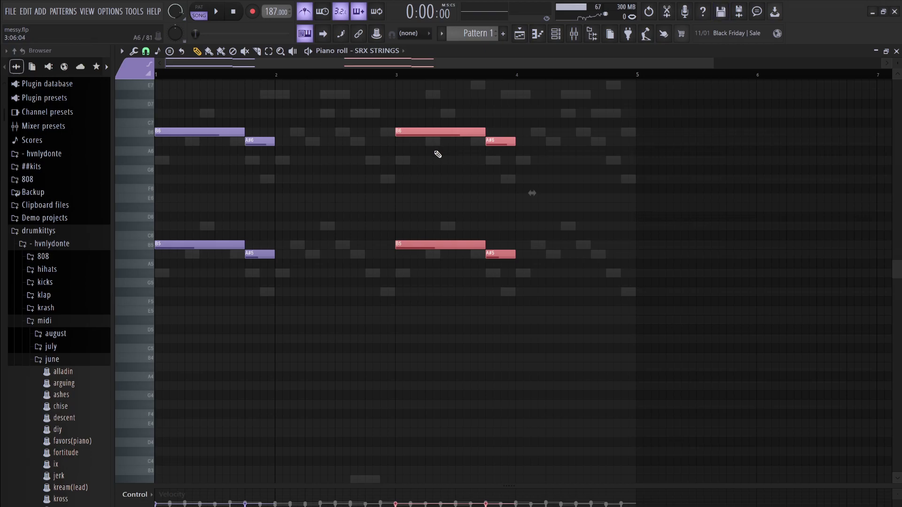
- Try out a 12-step G#6 note at the start of bar 2, and delete it
{"action": "left_click", "coordinate": [282, 160]}
{"action": "left_click", "coordinate": [302, 161]}
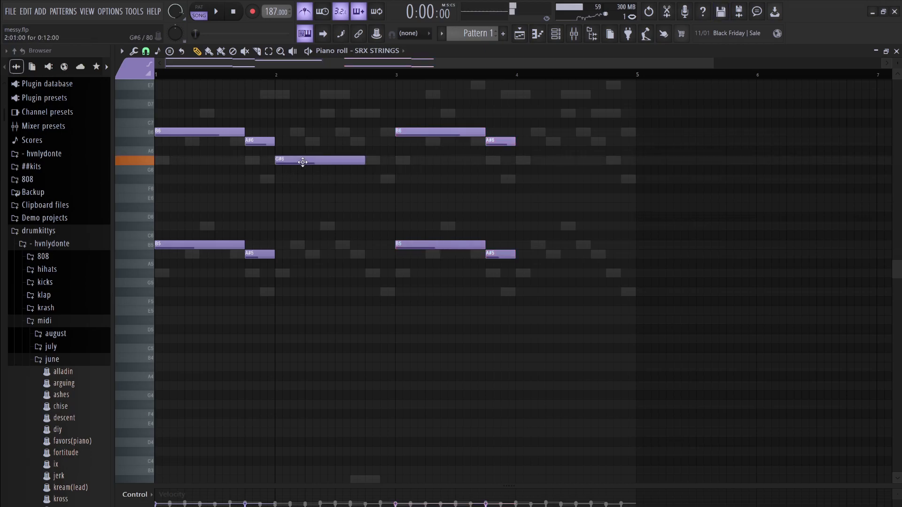
{"action": "key", "text": "space"}
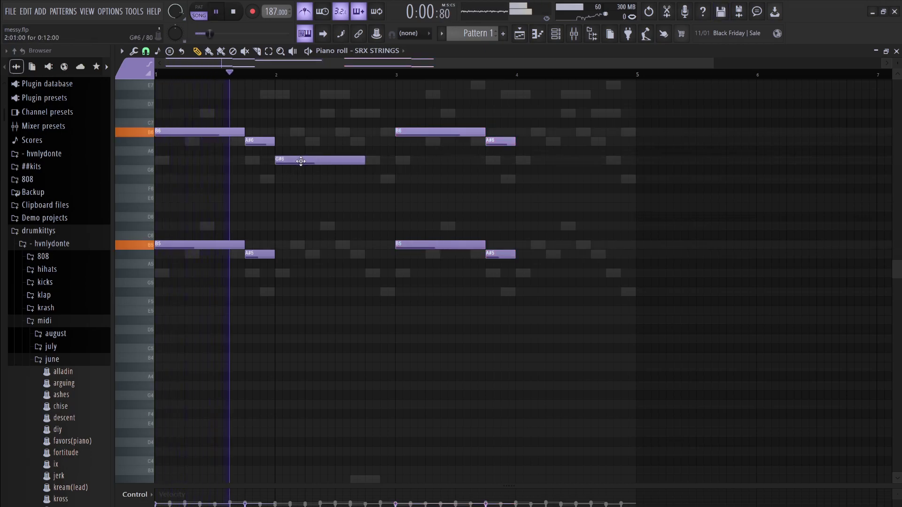
{"action": "key", "text": "space"}
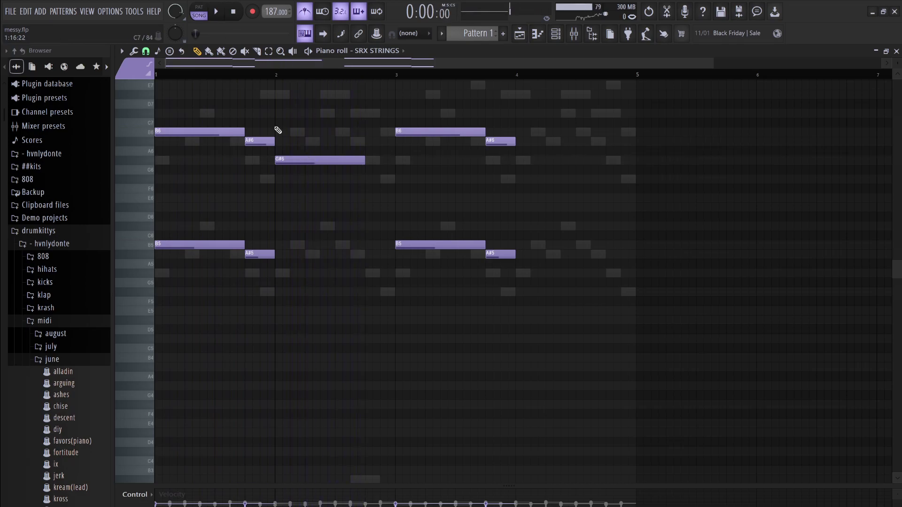
{"action": "right_click", "coordinate": [319, 161]}
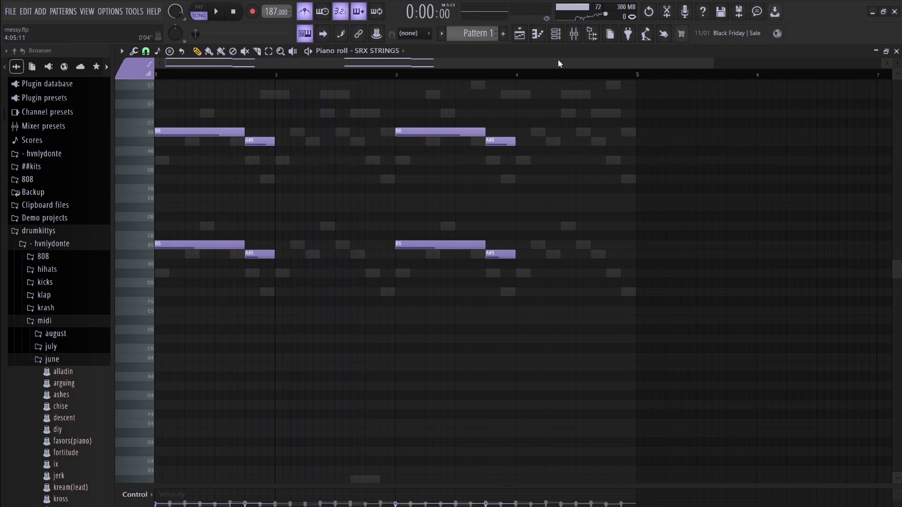
- With only SRX STRINGS unmuted, render Pattern 1 to a new audio clip and list all channels in the rack
{"action": "left_click", "coordinate": [558, 35]}
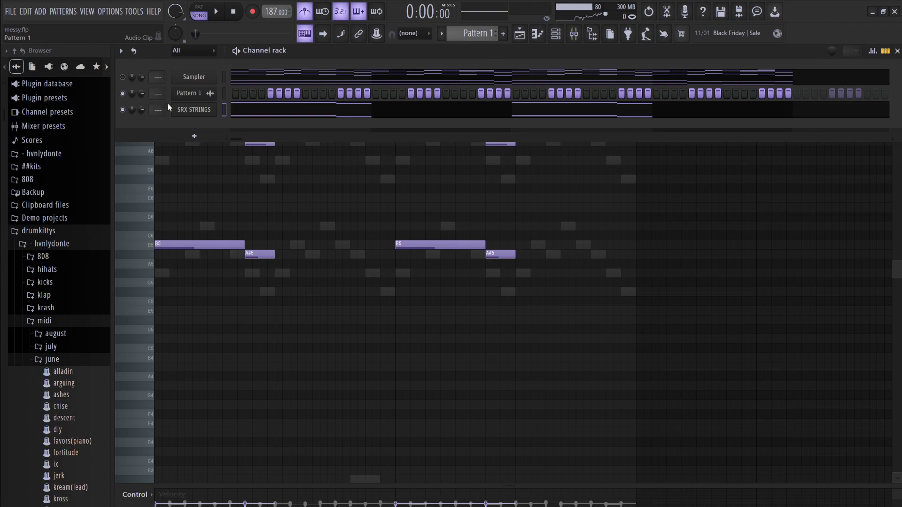
{"action": "right_click", "coordinate": [124, 110]}
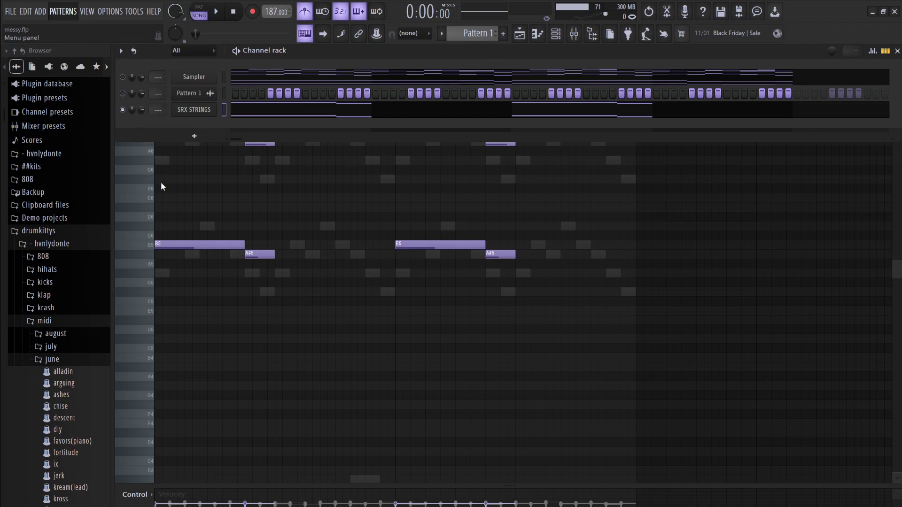
{"action": "key", "text": "l"}
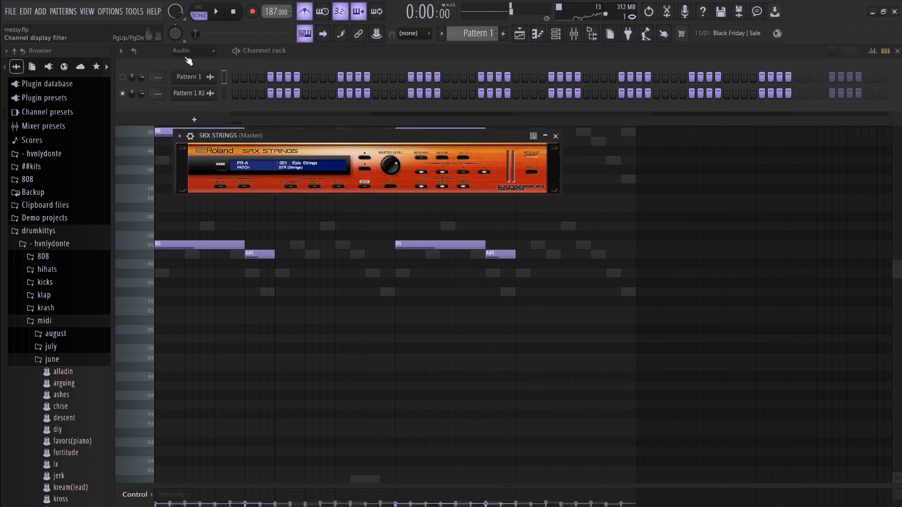
{"action": "left_click", "coordinate": [189, 54]}
{"action": "left_click", "coordinate": [204, 65]}
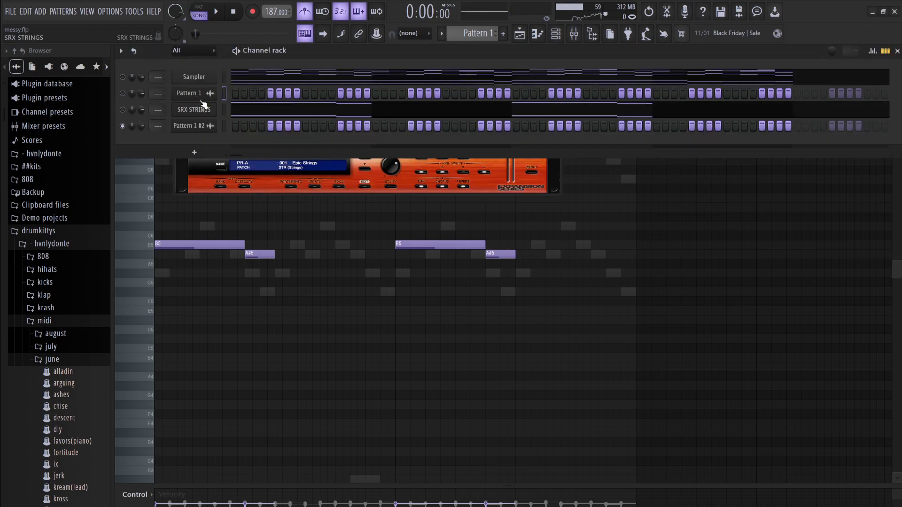
- Clone the Sampler channel twice and paste the SRX STRINGS notes onto the second Sampler
{"action": "right_click", "coordinate": [193, 77]}
{"action": "left_click", "coordinate": [243, 184]}
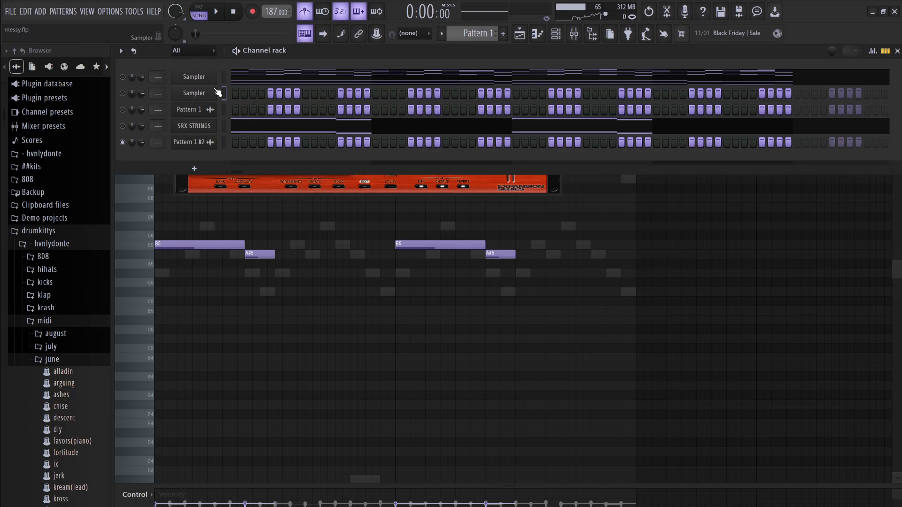
{"action": "key", "text": "alt+c"}
{"action": "left_click", "coordinate": [204, 140]}
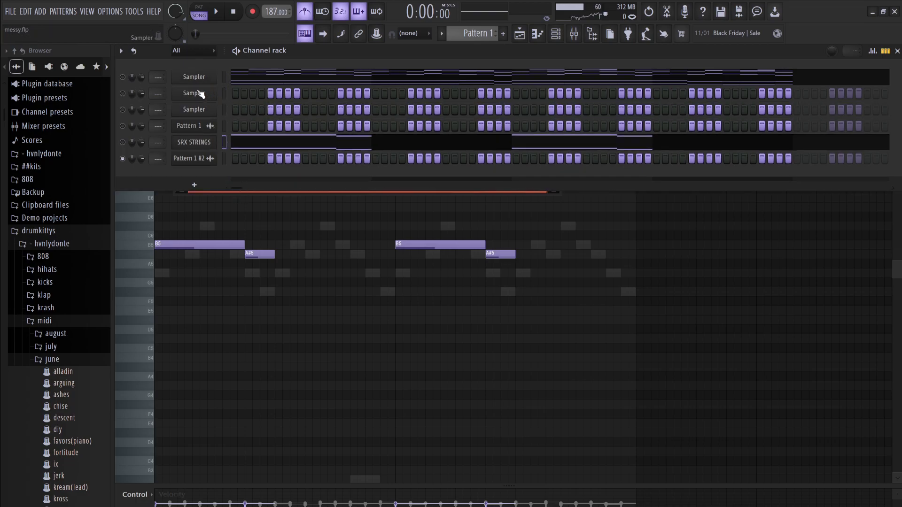
{"action": "key", "text": "ctrl+v"}
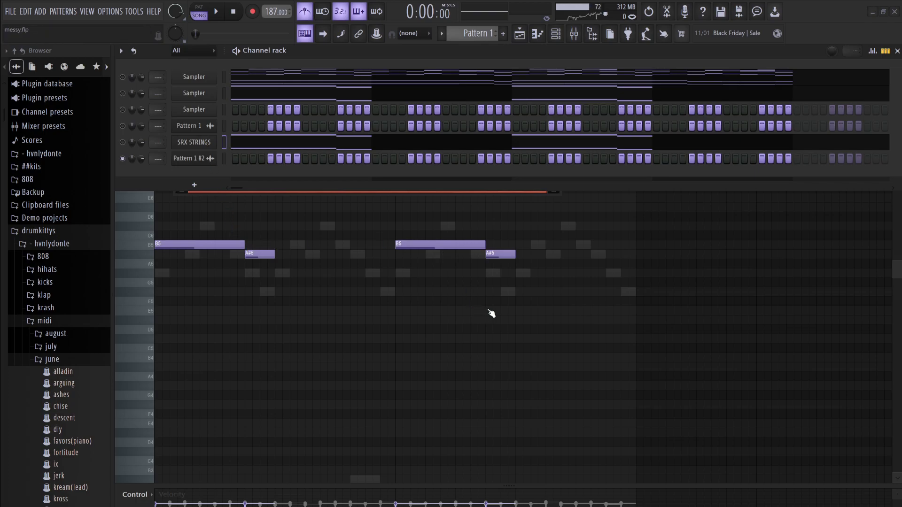
- Delete the SRX STRINGS channel and place the Pattern 1 #2 audio clip at the start of Track 2
{"action": "key", "text": "F7"}
{"action": "left_click", "coordinate": [519, 34]}
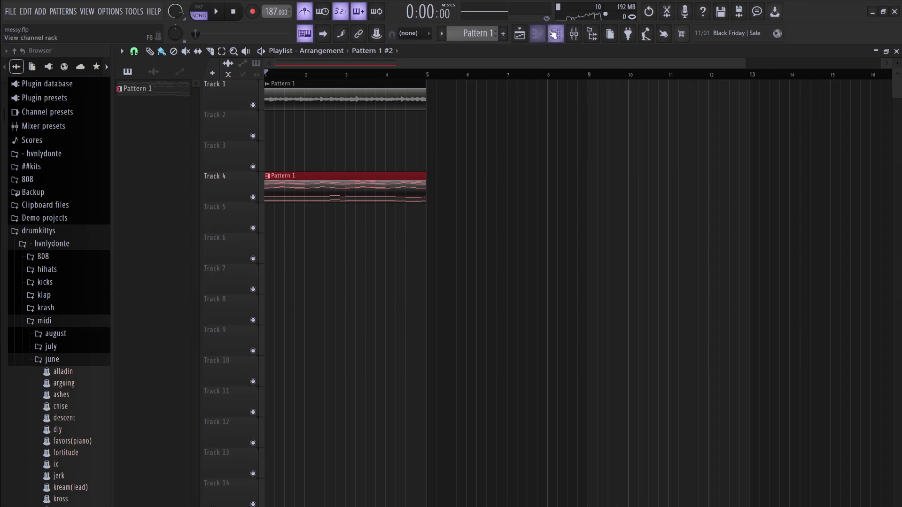
{"action": "left_click", "coordinate": [154, 72]}
{"action": "left_click_drag", "start_coordinate": [163, 109], "coordinate": [268, 125]}
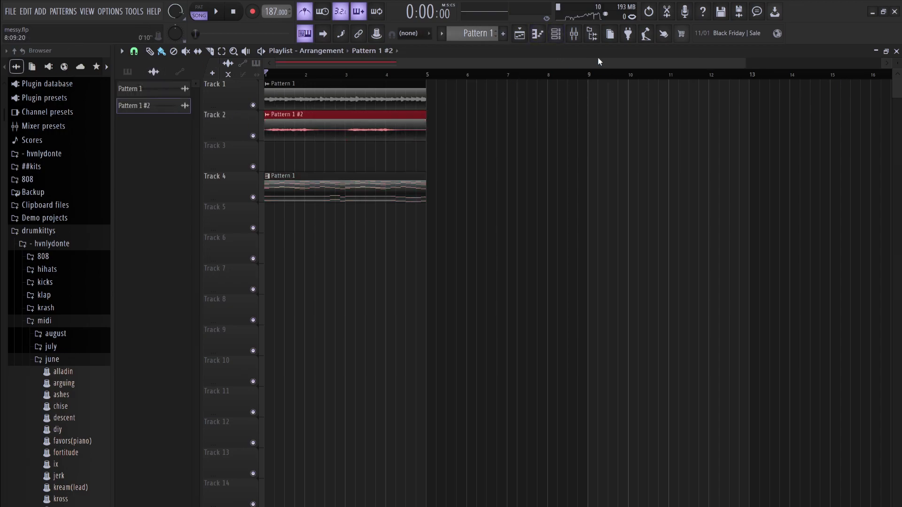
- Unmute the Pattern 1 audio channel in the rack and play both audio clips together
{"action": "left_click", "coordinate": [557, 34]}
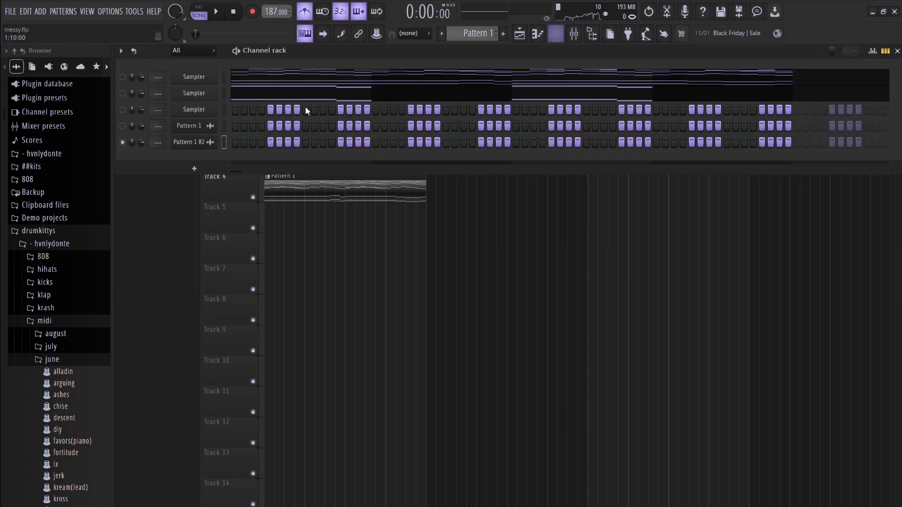
{"action": "left_click", "coordinate": [122, 125]}
{"action": "key", "text": "space"}
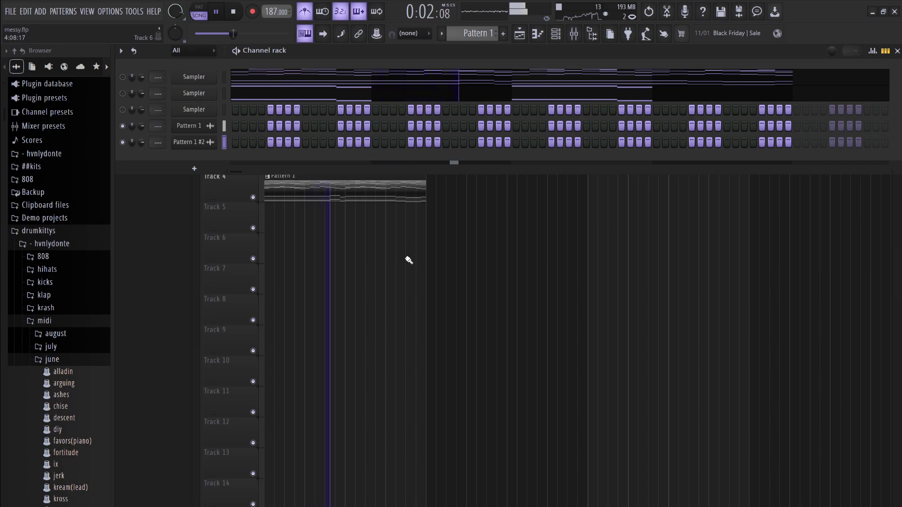
{"action": "key", "text": "F6"}
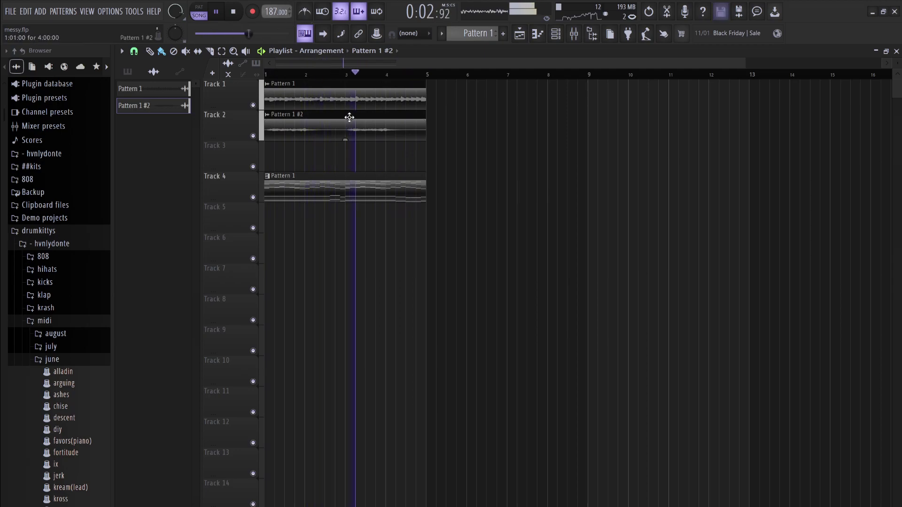
- Set the declicking mode of the Pattern 1 #2 audio clip to Generic (bleeding)
{"action": "double_click", "coordinate": [349, 124]}
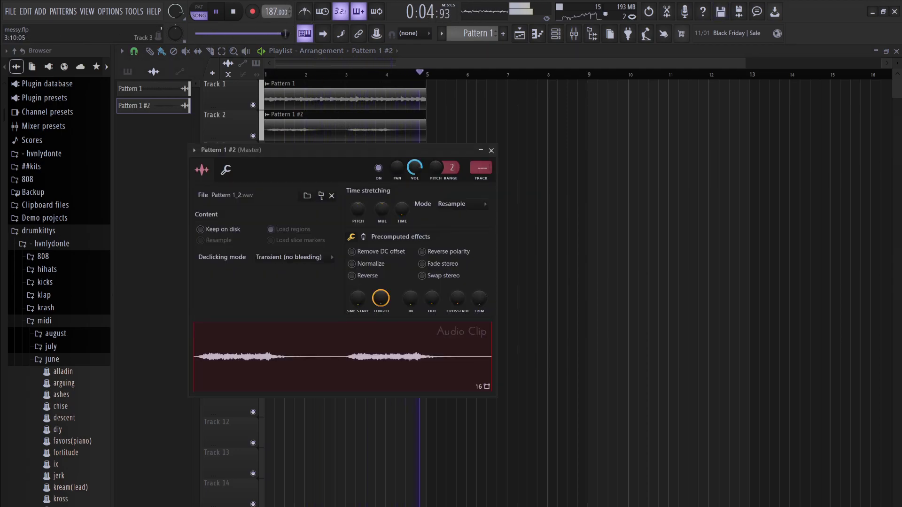
{"action": "left_click", "coordinate": [300, 258]}
{"action": "left_click", "coordinate": [278, 298]}
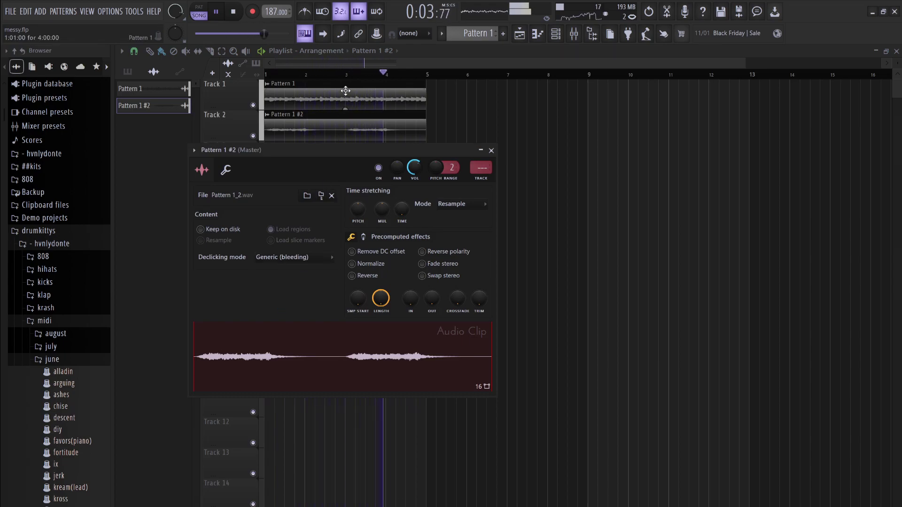
- Set the declicking mode of the Pattern 1 audio clip to Smooth (bleeding)
{"action": "left_click", "coordinate": [346, 92]}
{"action": "double_click", "coordinate": [306, 182]}
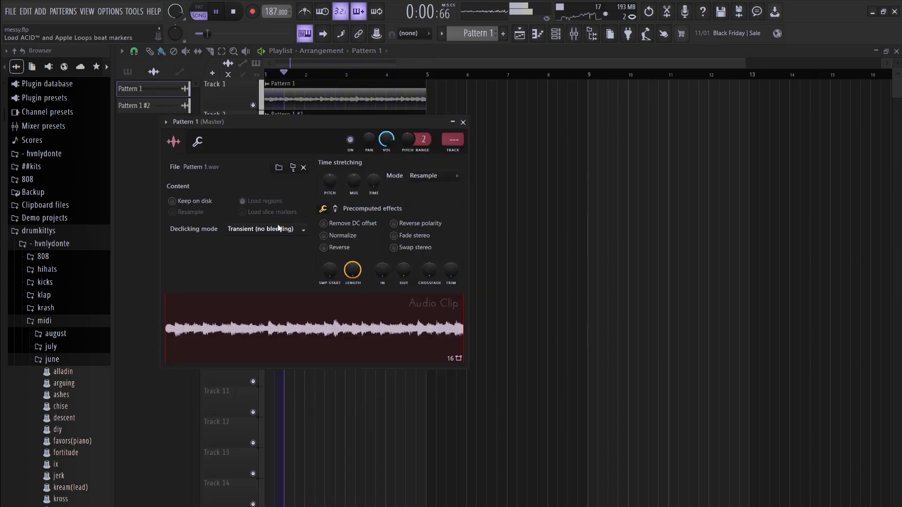
{"action": "left_click", "coordinate": [263, 277]}
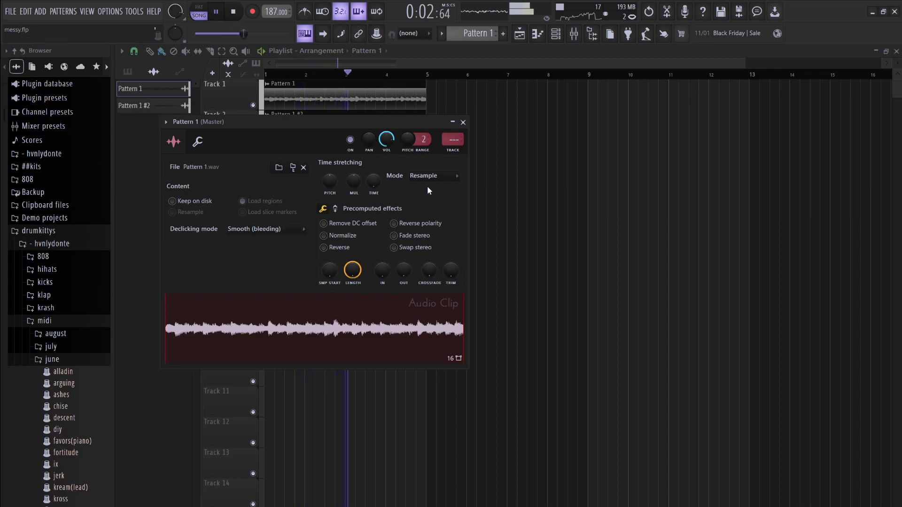
- Adjust the volume of the Pattern 1 #2 channel in the channel rack
{"action": "left_click", "coordinate": [561, 35]}
{"action": "left_click", "coordinate": [565, 37]}
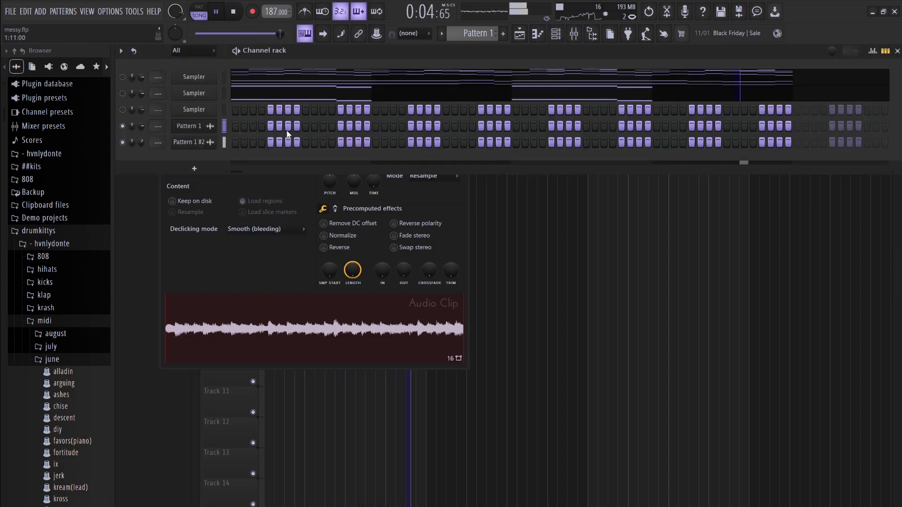
{"action": "left_click_drag", "start_coordinate": [141, 142], "coordinate": [141, 143]}
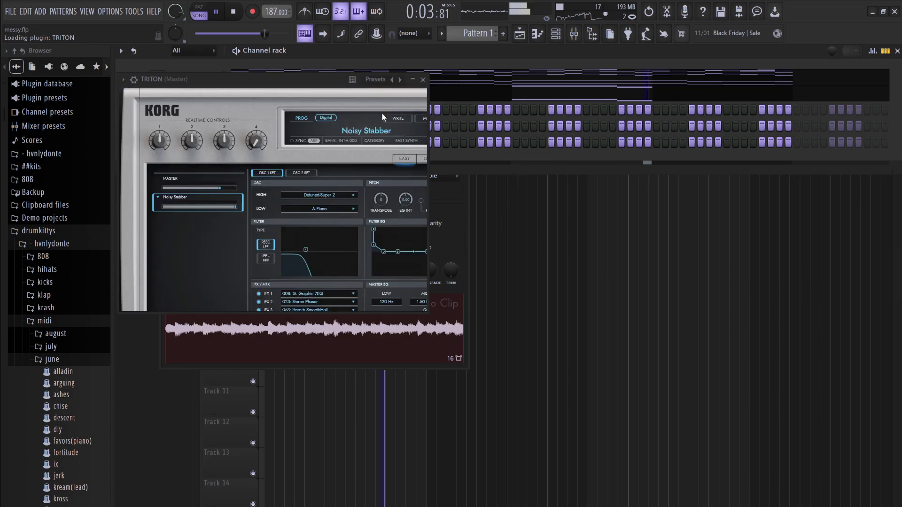
- Load the Church Chorale program from the Vocal/Airy category in TRITON's program browser
{"action": "left_click", "coordinate": [362, 132]}
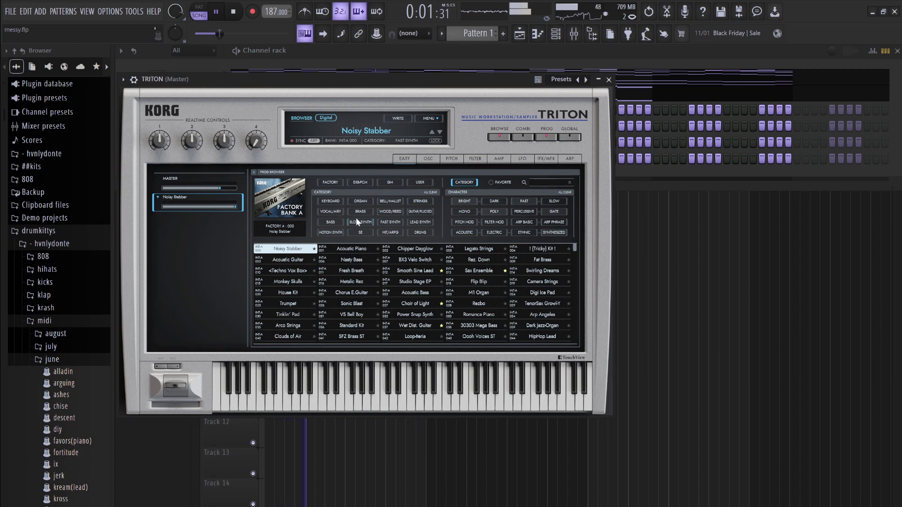
{"action": "left_click", "coordinate": [338, 213]}
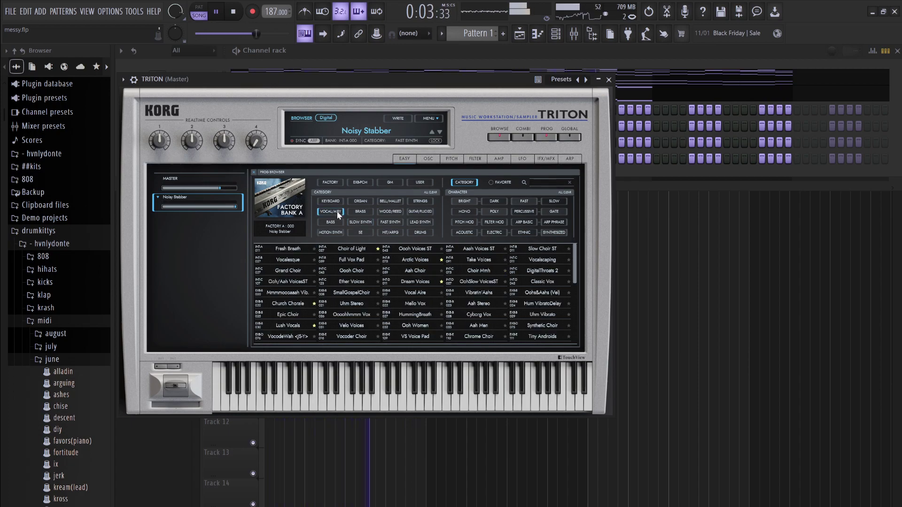
{"action": "left_click", "coordinate": [293, 305]}
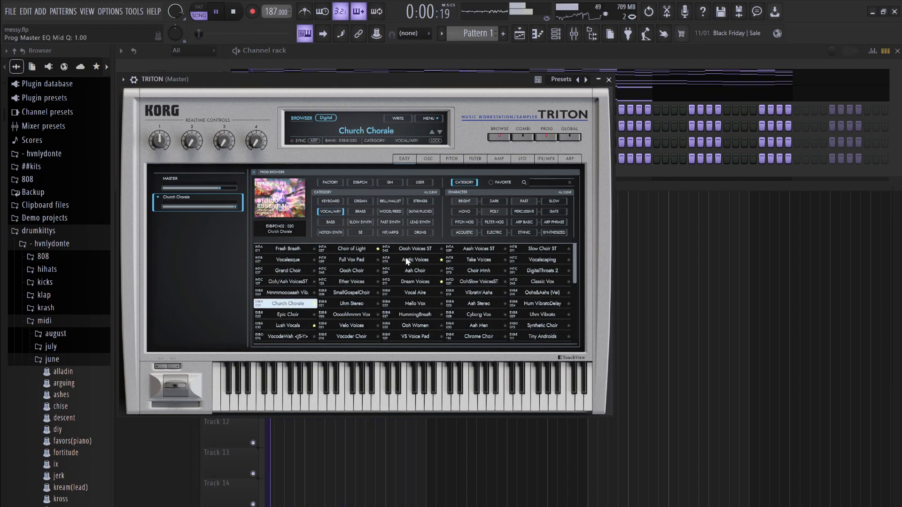
- Stop playback, open TRITON's piano roll and place a 12-step A#6 note at the start of bar 1, then audition it
{"action": "left_click", "coordinate": [595, 61]}
{"action": "key", "text": "space"}
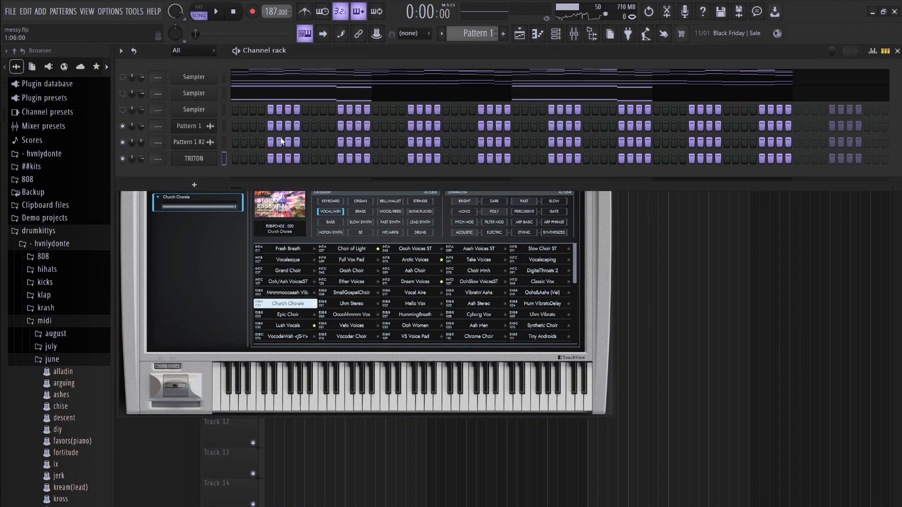
{"action": "left_click", "coordinate": [245, 158]}
{"action": "left_click_drag", "start_coordinate": [199, 150], "coordinate": [111, 149]}
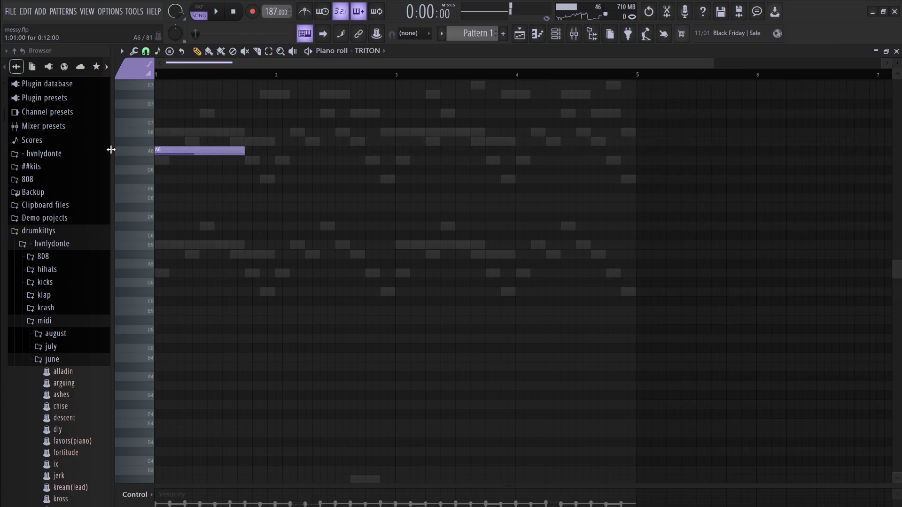
{"action": "left_click_drag", "start_coordinate": [176, 150], "coordinate": [166, 140]}
{"action": "left_click", "coordinate": [185, 140]}
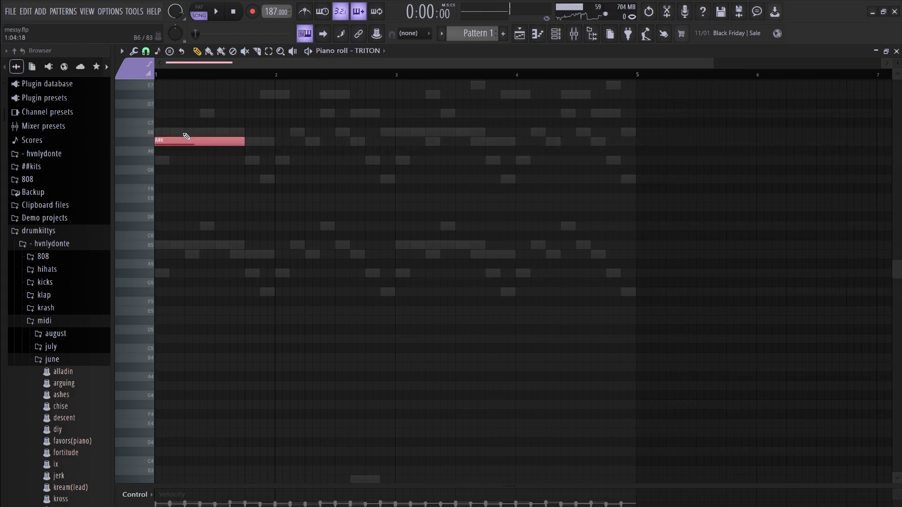
{"action": "key", "text": "space"}
{"action": "key", "text": "space"}
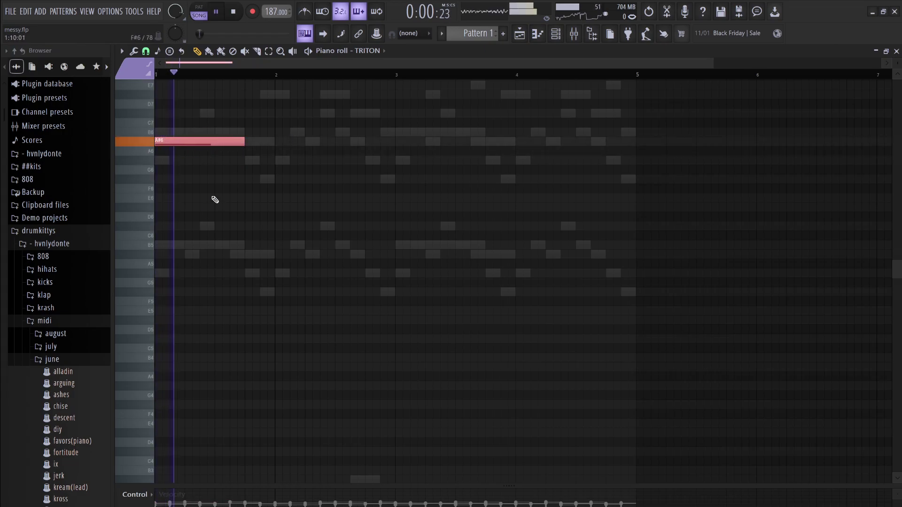
- Move the bar 1 note down to G#6 and audition it with the metronome on
{"action": "mouse_move", "coordinate": [212, 143]}
{"action": "left_mouse_down"}
{"action": "mouse_move", "coordinate": [209, 170]}
{"action": "mouse_move", "coordinate": [210, 159]}
{"action": "left_mouse_up"}
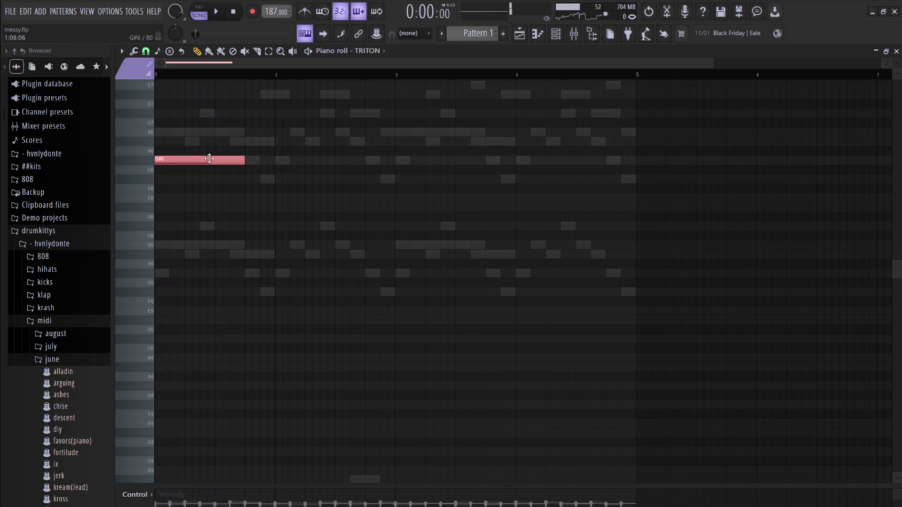
{"action": "key", "text": "space"}
{"action": "key", "text": "space"}
{"action": "key", "text": "space"}
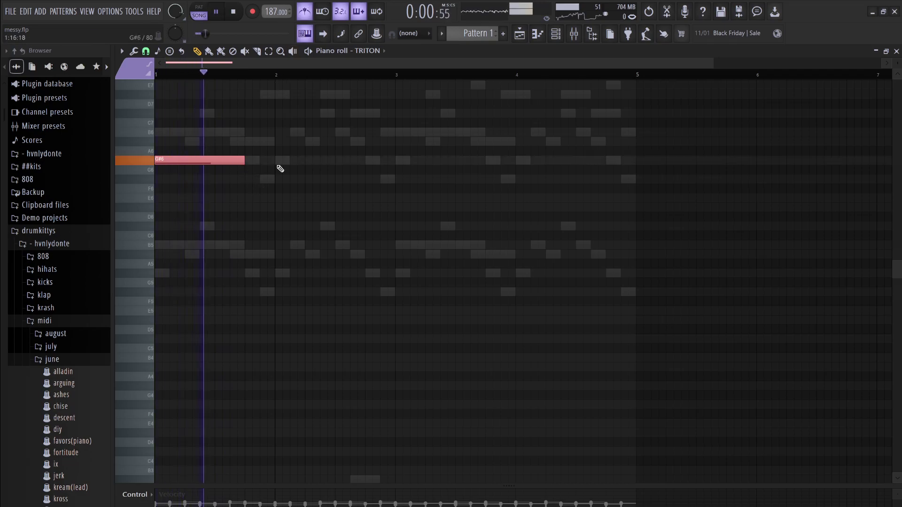
- Add a second 12-step note in bar 2, placing it on A#6 at step 9
{"action": "left_click", "coordinate": [338, 180]}
{"action": "key", "text": "space"}
{"action": "left_click_drag", "start_coordinate": [360, 179], "coordinate": [344, 140]}
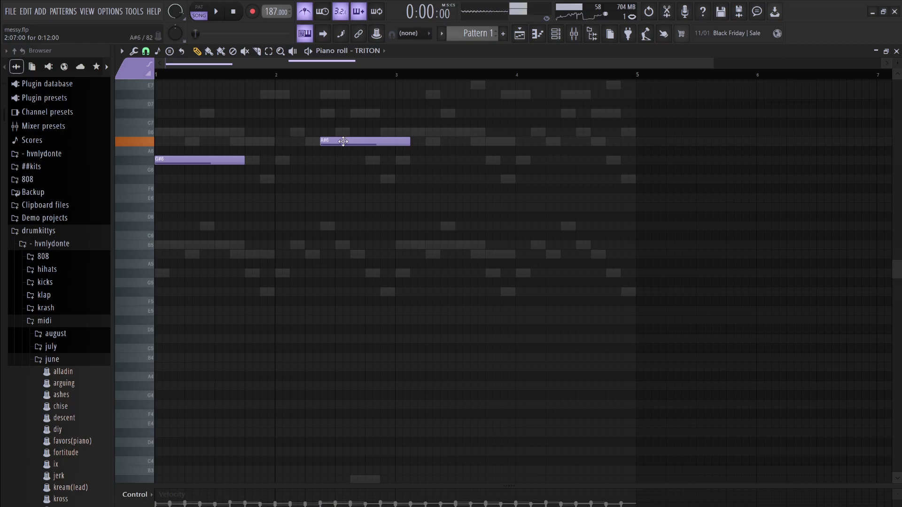
{"action": "key", "text": "space"}
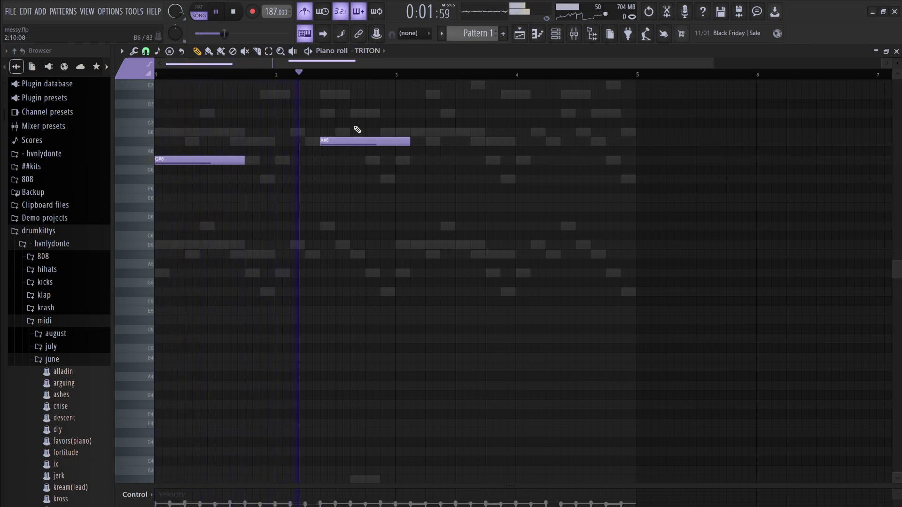
{"action": "key", "text": "space"}
{"action": "left_click_drag", "start_coordinate": [357, 141], "coordinate": [372, 141]}
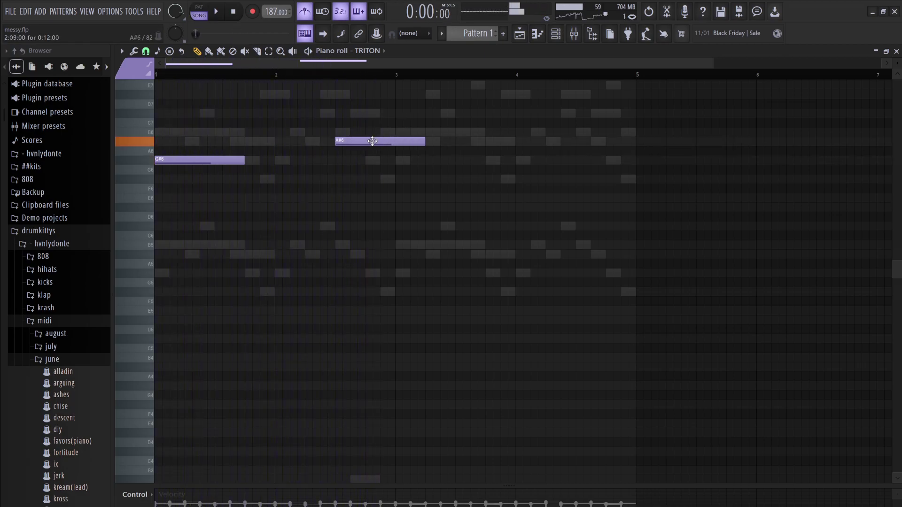
- Raise the bar 2 note to B6 and shorten it to four steps, checking it against the playback
{"action": "key", "text": "space"}
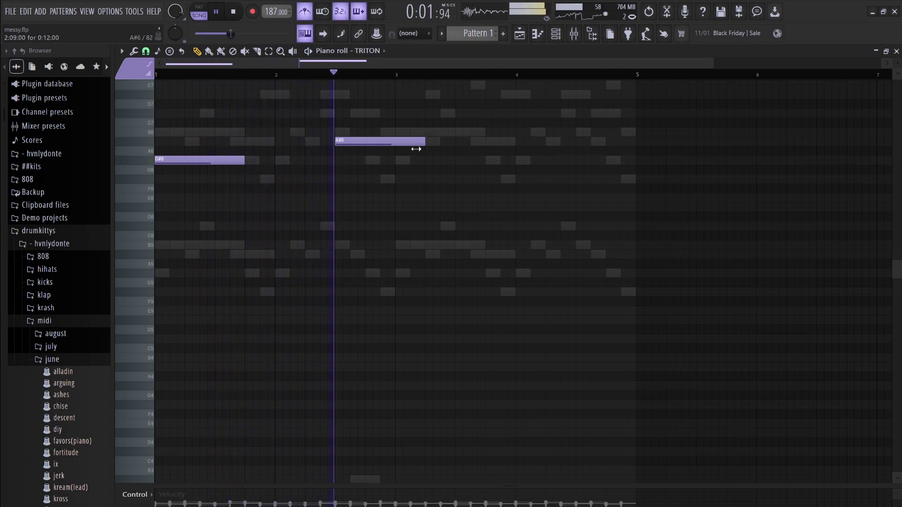
{"action": "key", "text": "space"}
{"action": "left_click_drag", "start_coordinate": [403, 141], "coordinate": [404, 131]}
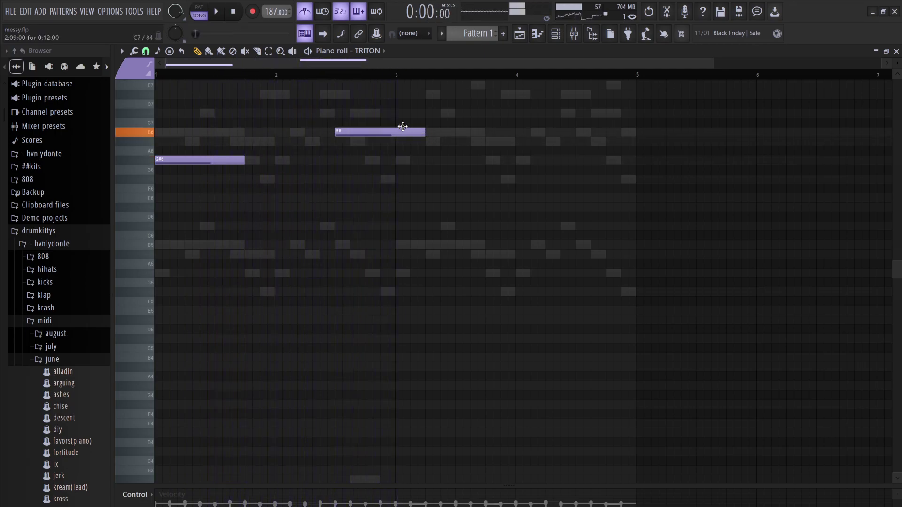
{"action": "key", "text": "space"}
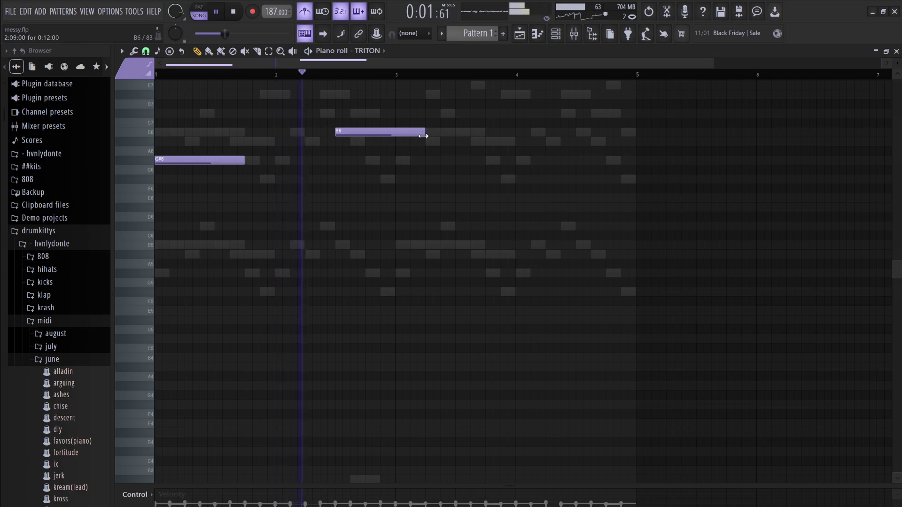
{"action": "key", "text": "space"}
{"action": "left_click_drag", "start_coordinate": [421, 132], "coordinate": [384, 135]}
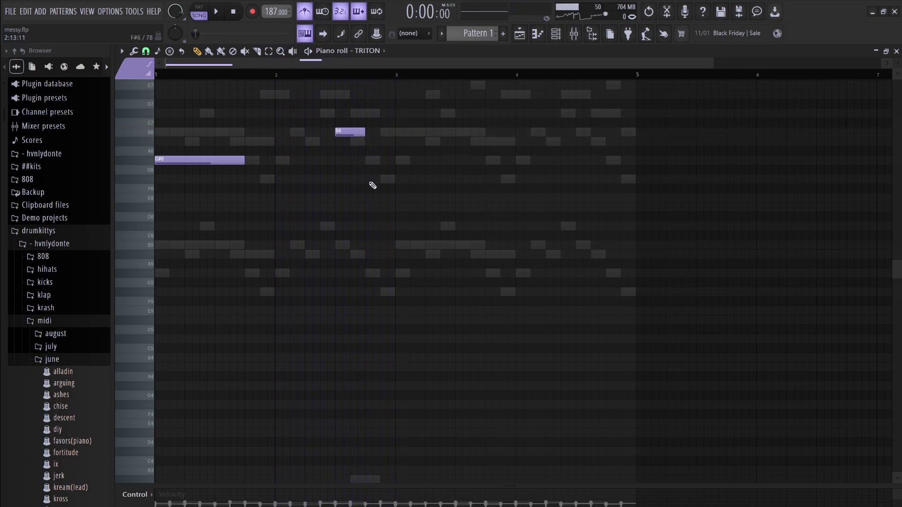
- Try a short F#6 note right after the B6 note and remove the overlapping F6 note below it
{"action": "left_click", "coordinate": [373, 179]}
{"action": "key", "text": "space"}
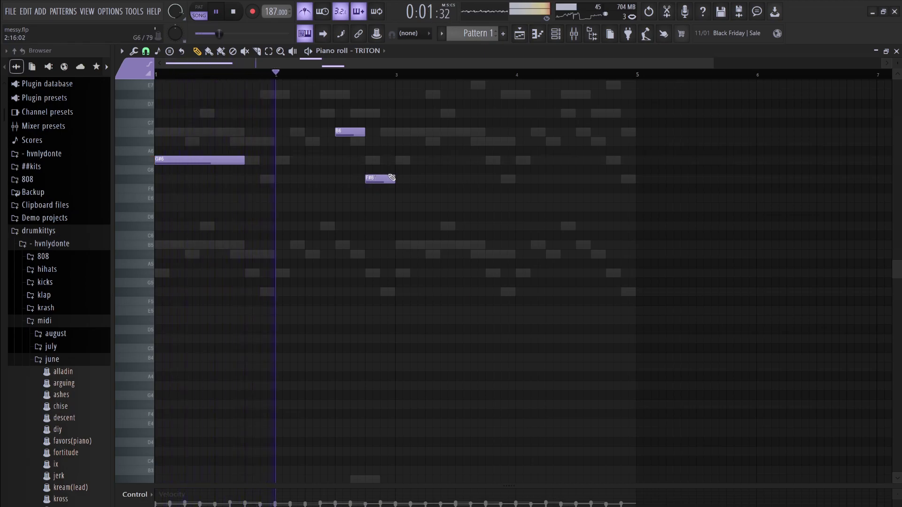
{"action": "left_click", "coordinate": [382, 188]}
{"action": "key", "text": "space"}
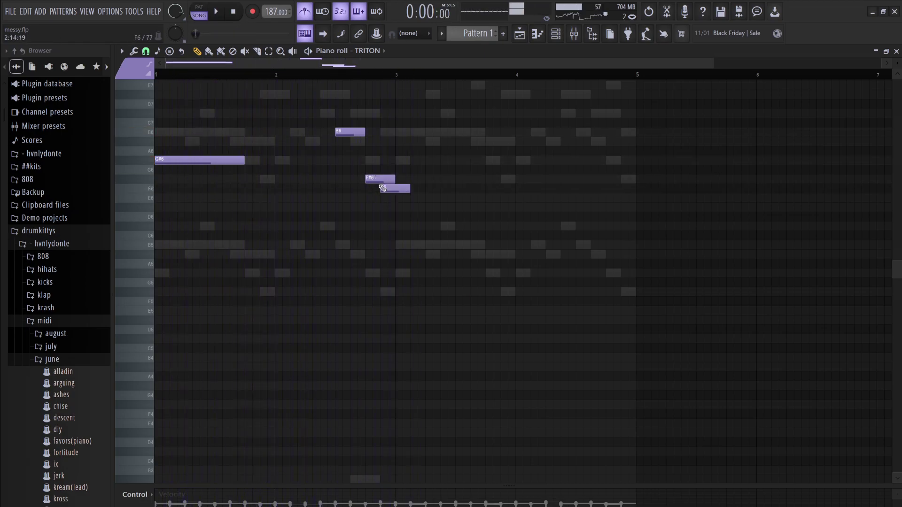
{"action": "right_click", "coordinate": [392, 188]}
- Try shifting the F#6 note to the right with the B6 note lengthened to six steps, and delete the F#6 note
{"action": "left_click_drag", "start_coordinate": [384, 179], "coordinate": [398, 180]}
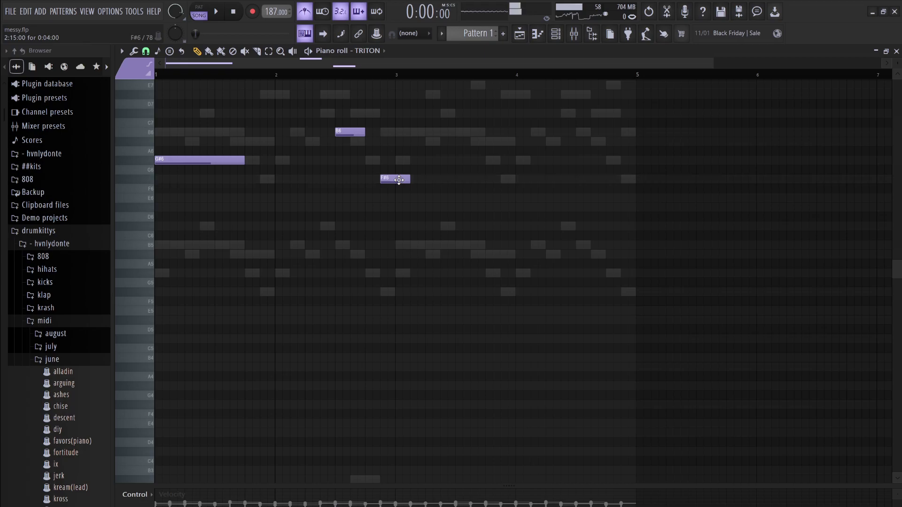
{"action": "left_click_drag", "start_coordinate": [360, 131], "coordinate": [376, 130]}
{"action": "key", "text": "space"}
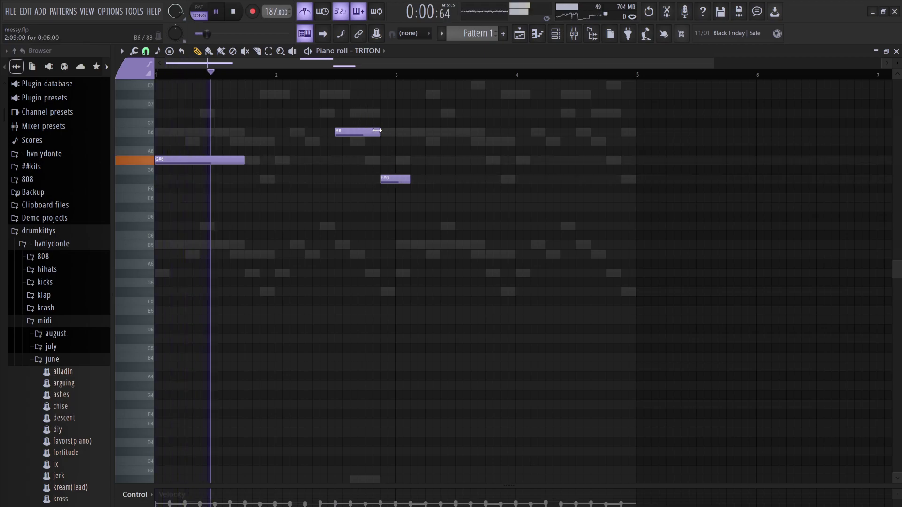
{"action": "key", "text": "space"}
{"action": "left_click_drag", "start_coordinate": [397, 180], "coordinate": [412, 180]}
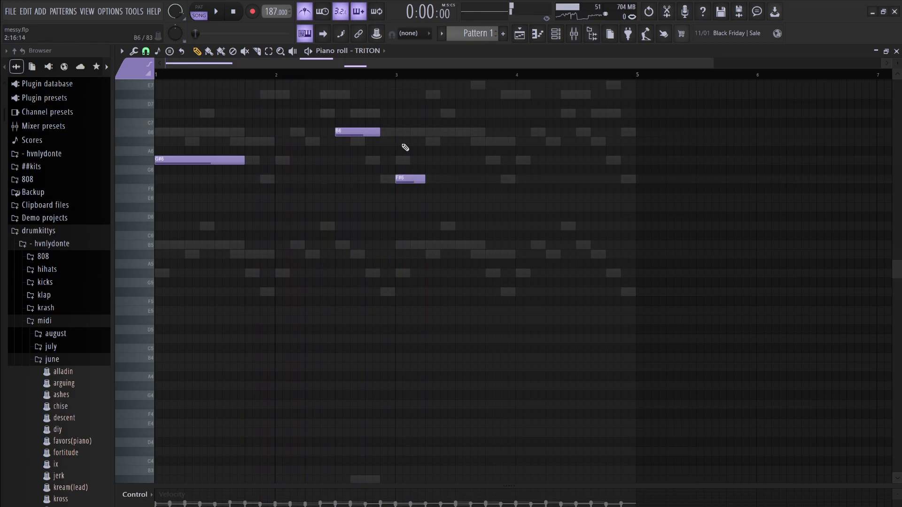
{"action": "right_click", "coordinate": [410, 179]}
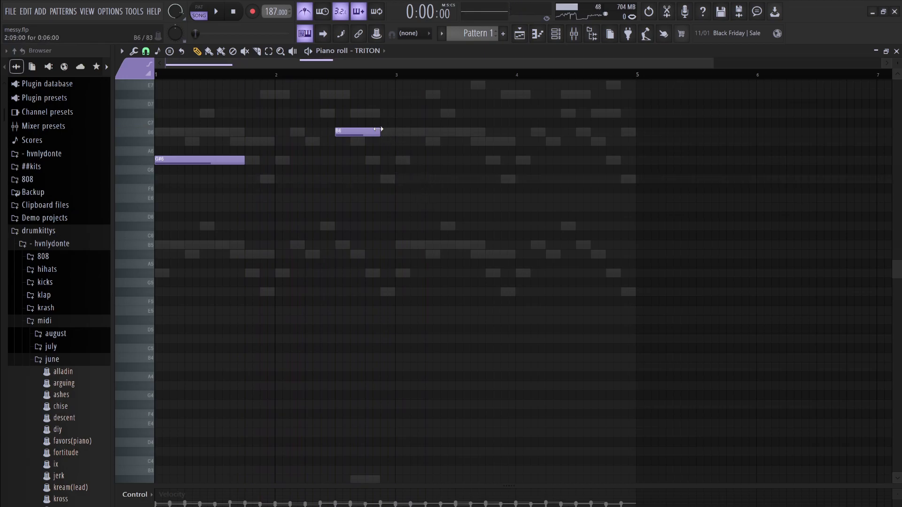
- Extend the B6 note to the end of bar 2, copy both notes an octave lower to G#5 and B5, and audition them
{"action": "left_click_drag", "start_coordinate": [407, 208], "coordinate": [202, 111]}
{"action": "left_click", "coordinate": [202, 160], "text": "shift"}
{"action": "key", "text": "ctrl+Down"}
{"action": "key", "text": "space"}
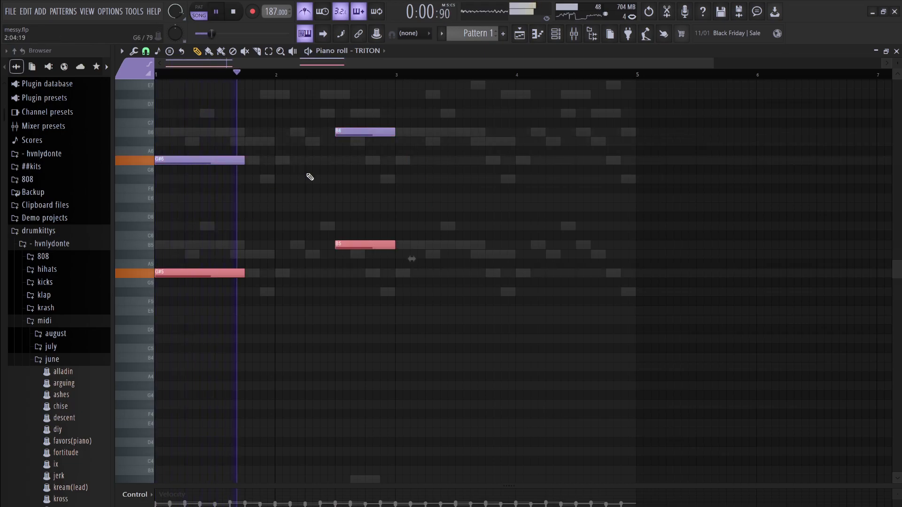
{"action": "key", "text": "space"}
- Select all four TRITON notes and copy them so the phrase repeats from the start of bar 3
{"action": "left_click_drag", "start_coordinate": [446, 351], "coordinate": [167, 142]}
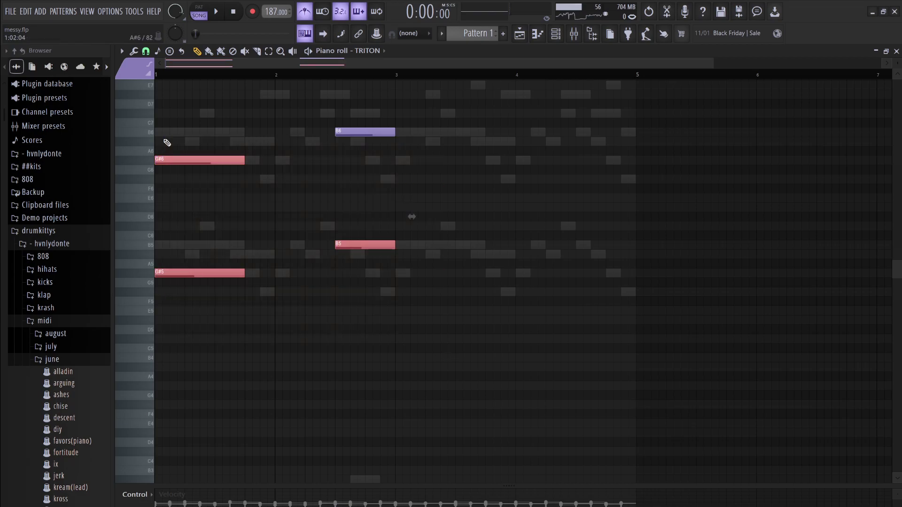
{"action": "left_click", "coordinate": [380, 129], "text": "ctrl+shift"}
{"action": "left_click_drag", "start_coordinate": [214, 159], "coordinate": [457, 155]}
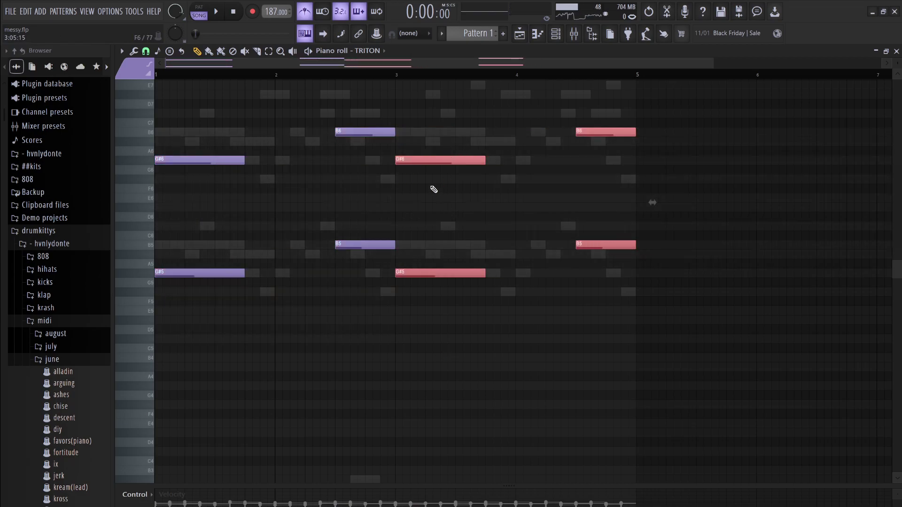
- Change the two notes at the start of bar 3 to C#7 and C#6, auditioning the phrase
{"action": "key", "text": "ctrl+Up"}
{"action": "key", "text": "Up"}
{"action": "key", "text": "Up"}
{"action": "key", "text": "Up"}
{"action": "key", "text": "Up"}
{"action": "key", "text": "Up"}
{"action": "key", "text": "space"}
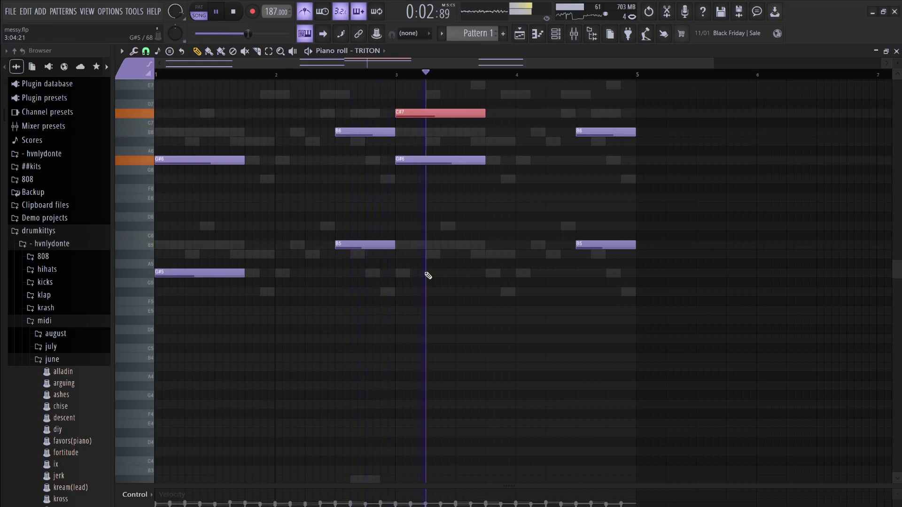
{"action": "key", "text": "space"}
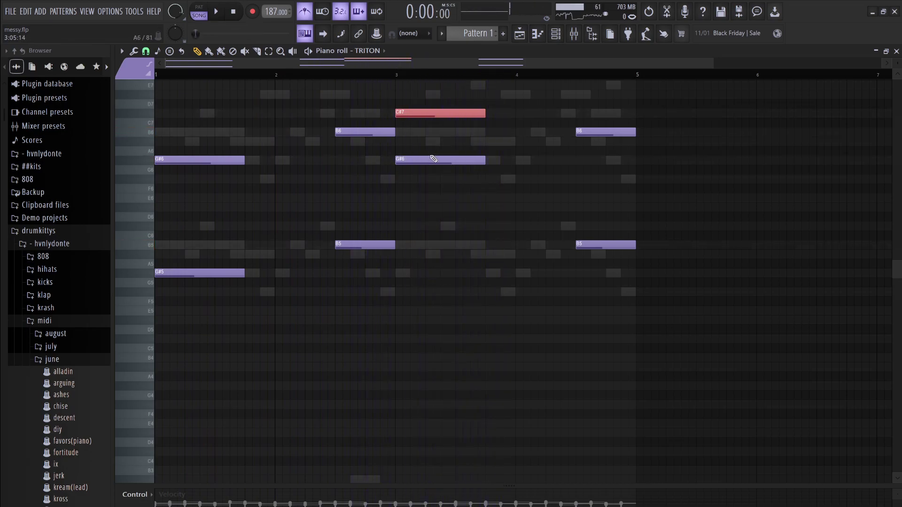
{"action": "left_click_drag", "start_coordinate": [441, 160], "coordinate": [441, 229]}
{"action": "key", "text": "space"}
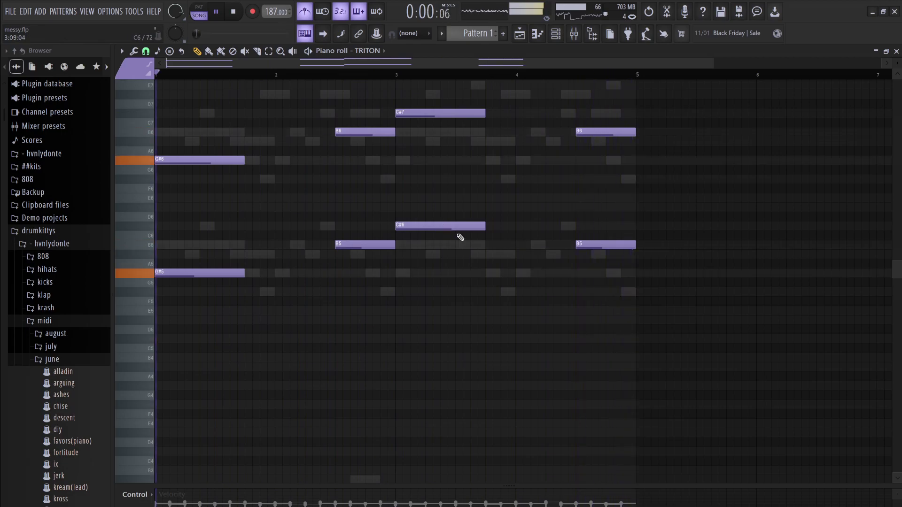
{"action": "key", "text": "space"}
- Lower the two bar 4 notes to A#5 and A#6, play the part, and return to the channel rack
{"action": "left_click_drag", "start_coordinate": [602, 244], "coordinate": [601, 263]}
{"action": "left_click_drag", "start_coordinate": [601, 133], "coordinate": [600, 145]}
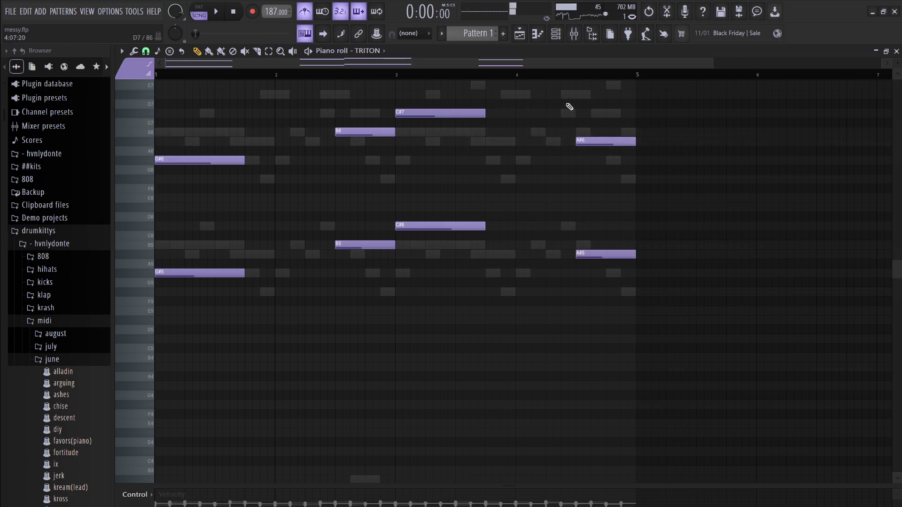
{"action": "left_click", "coordinate": [519, 74]}
{"action": "key", "text": "space"}
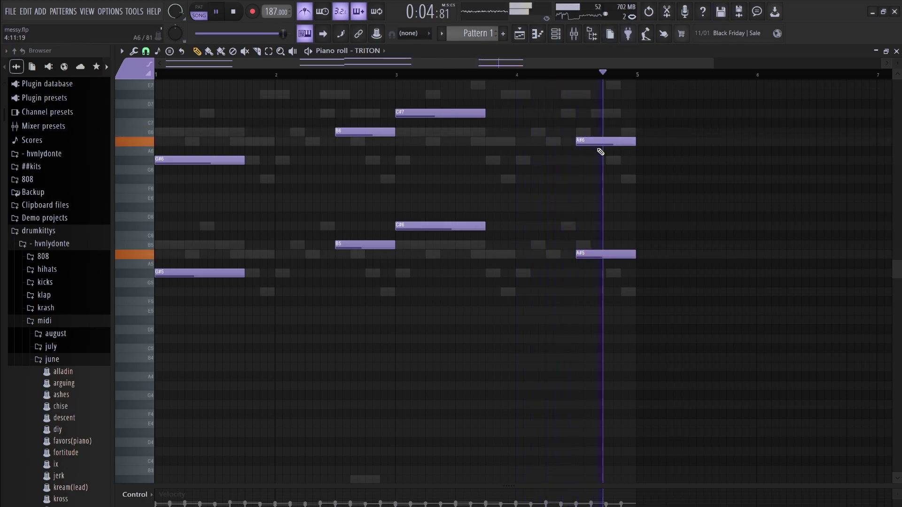
{"action": "left_click", "coordinate": [559, 32]}
{"action": "key", "text": "space"}
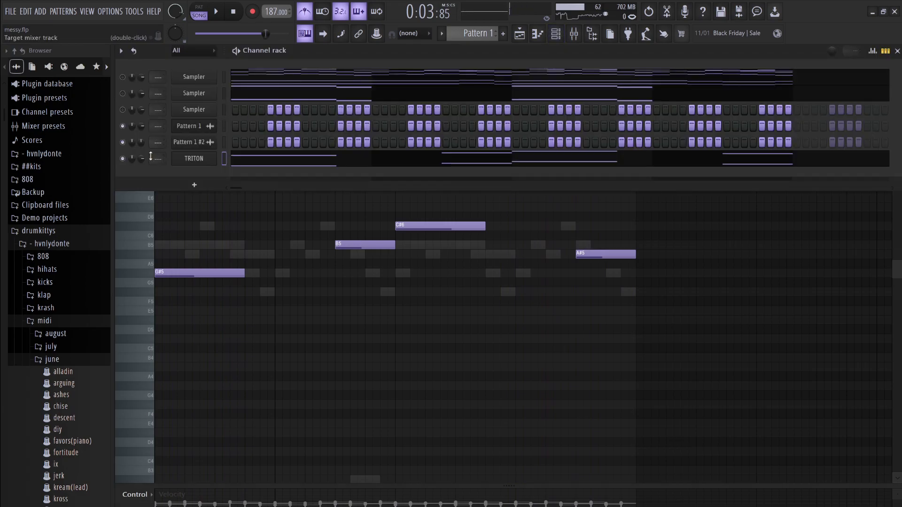
- Clone the third Sampler channel twice to create two extra muted Sampler channels
{"action": "left_click", "coordinate": [244, 218]}
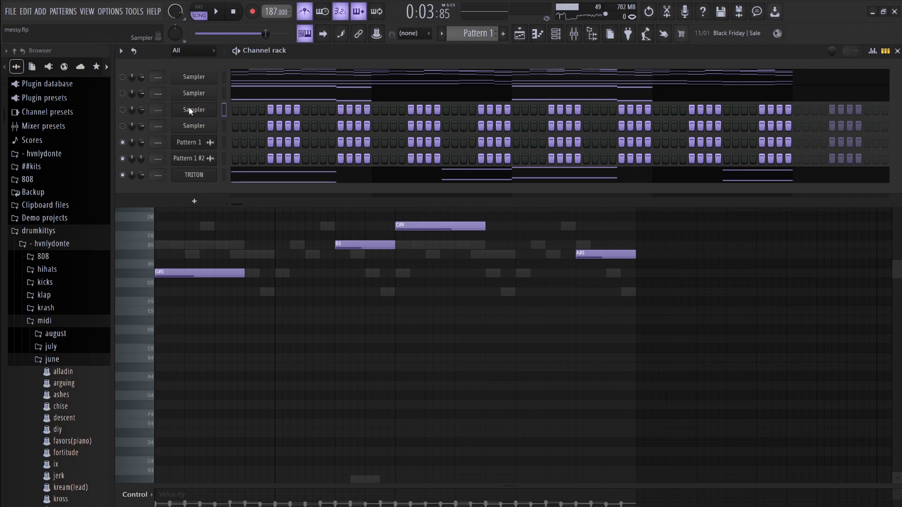
{"action": "key", "text": "alt+c"}
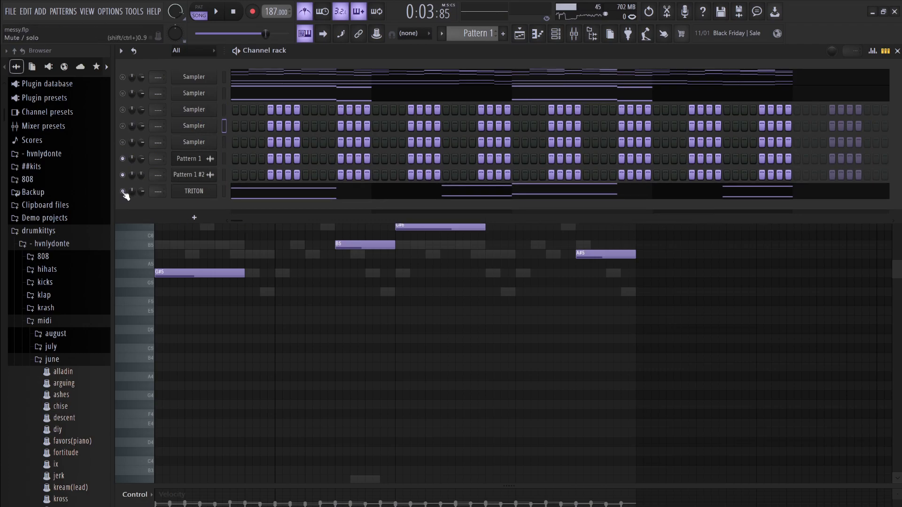
- Solo TRITON and render its part to an audio clip, unmute the other audio clips, and show all channels
{"action": "right_click", "coordinate": [123, 191]}
{"action": "key", "text": "l"}
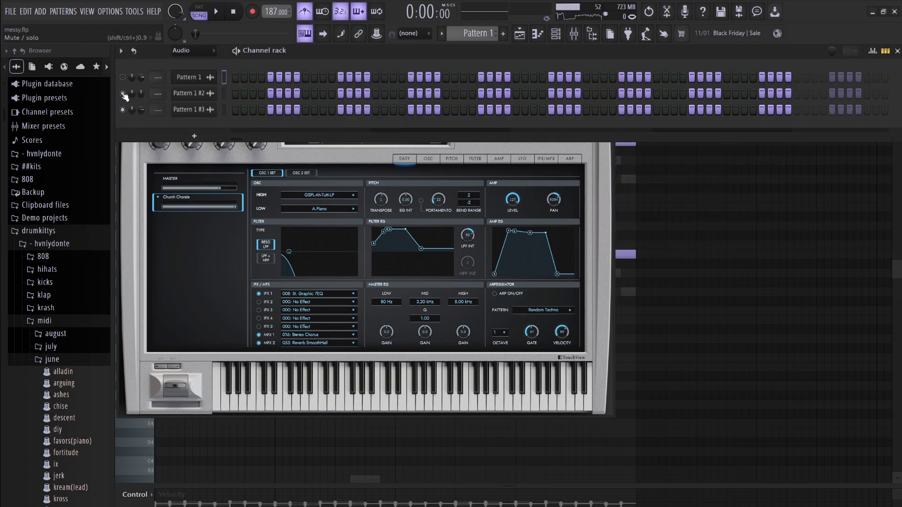
{"action": "left_click", "coordinate": [190, 51]}
{"action": "left_click", "coordinate": [188, 65]}
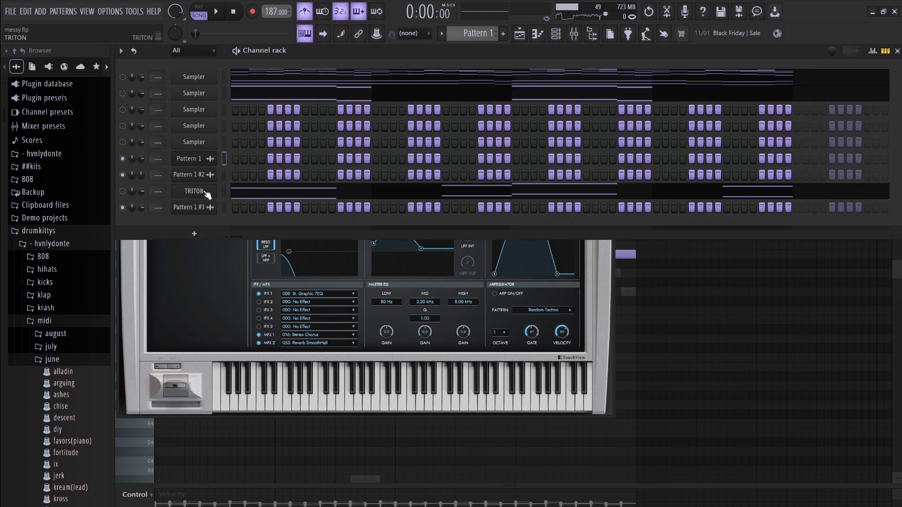
- Place the rendered Pattern 1 #3 clip at the start of Track 3 in the playlist
{"action": "left_click", "coordinate": [520, 35]}
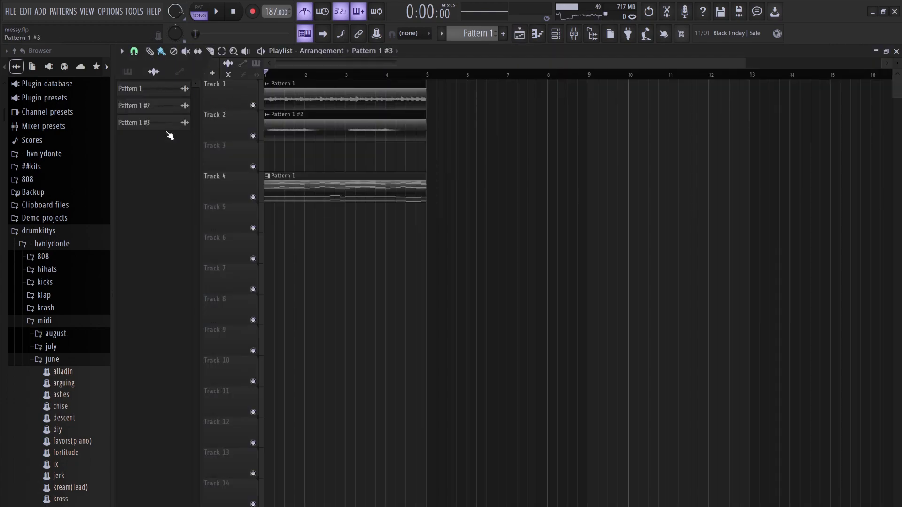
{"action": "left_click_drag", "start_coordinate": [157, 133], "coordinate": [273, 154]}
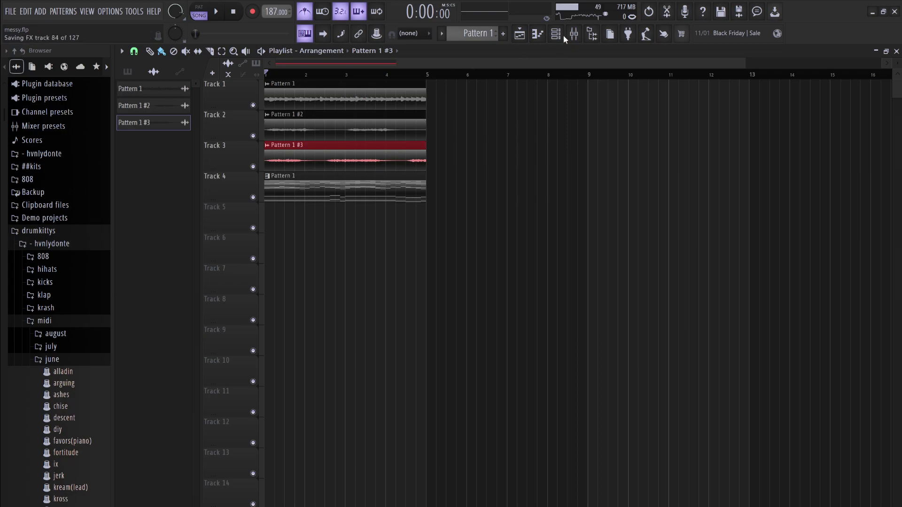
- Play the arrangement from the channel rack, lowering the Pattern 1 #3 channel's volume slightly and turning off the metronome
{"action": "key", "text": "F6"}
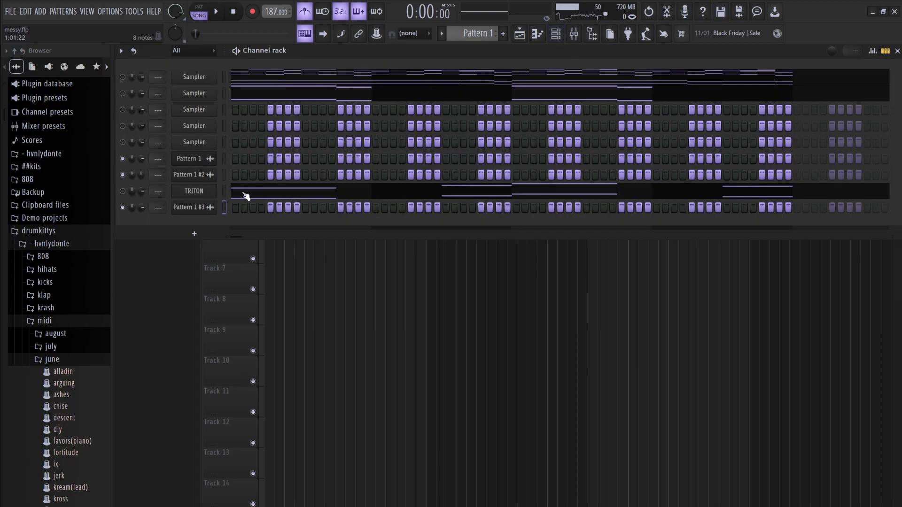
{"action": "key", "text": "space"}
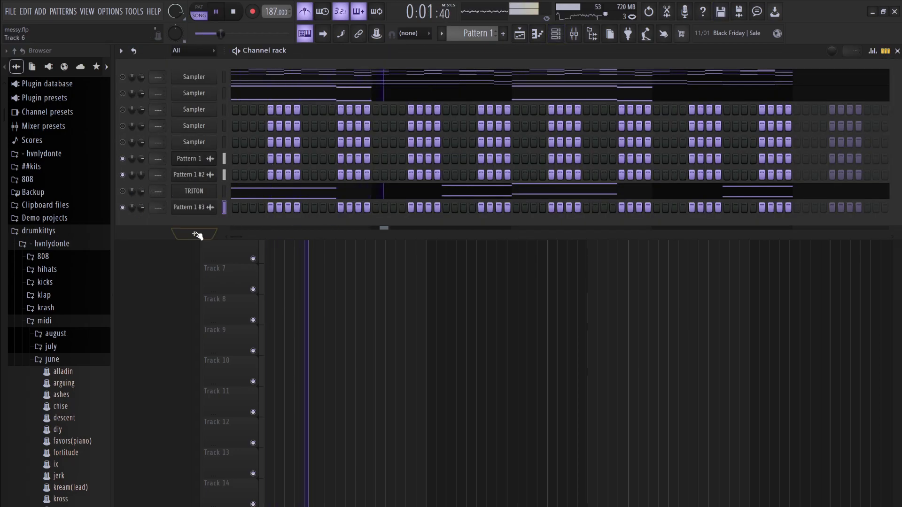
{"action": "left_click_drag", "start_coordinate": [142, 207], "coordinate": [141, 212]}
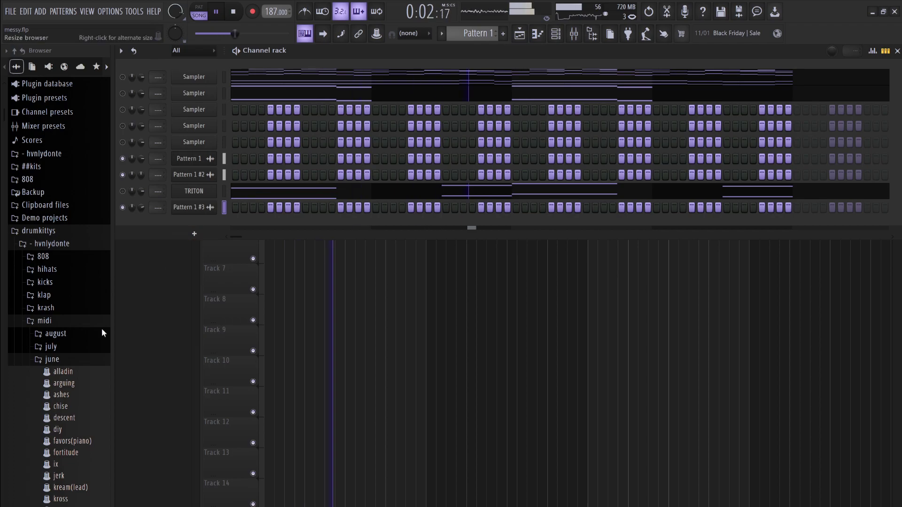
- Audition samples in the hihats folder, add hh4 as a new channel, and open its sampler settings
{"action": "left_click", "coordinate": [60, 268]}
{"action": "key", "text": "space"}
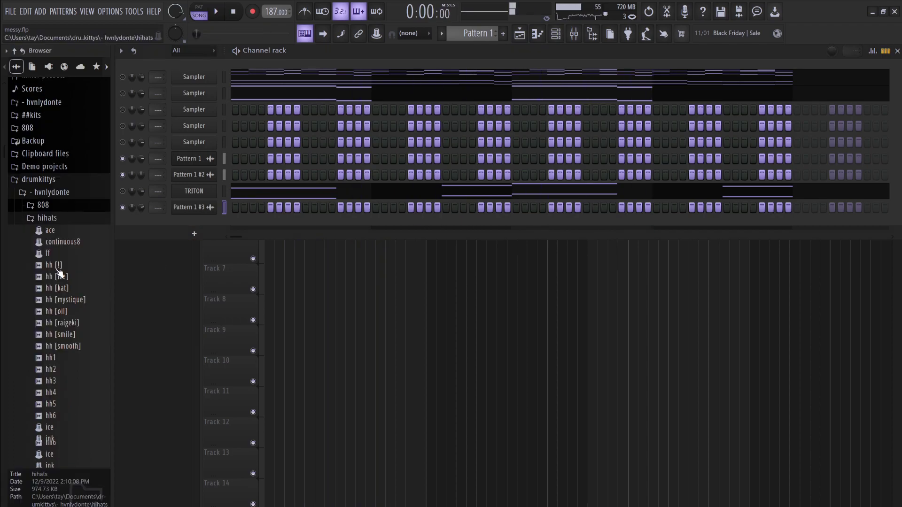
{"action": "scroll", "coordinate": [63, 282], "scroll_direction": "down", "scroll_amount": 2}
{"action": "left_click", "coordinate": [61, 300]}
{"action": "left_click", "coordinate": [62, 312]}
{"action": "left_click_drag", "start_coordinate": [55, 323], "coordinate": [210, 228]}
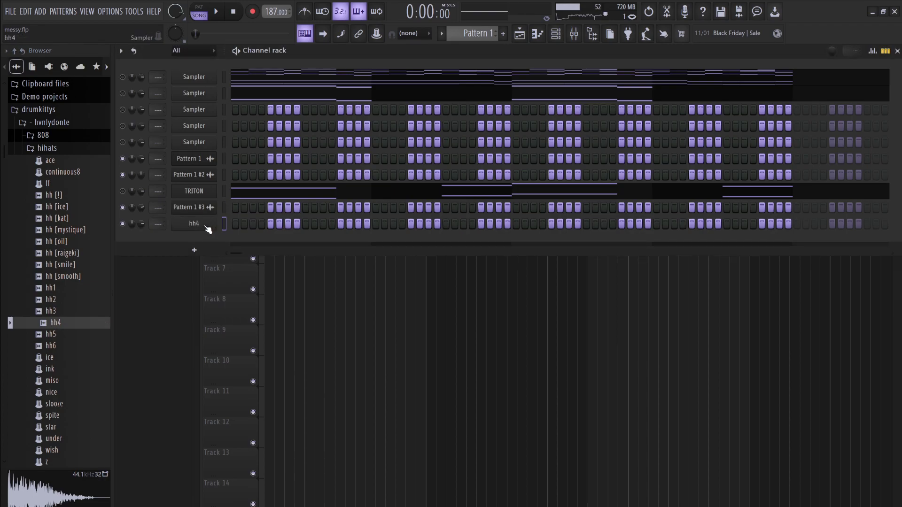
{"action": "left_click", "coordinate": [207, 227]}
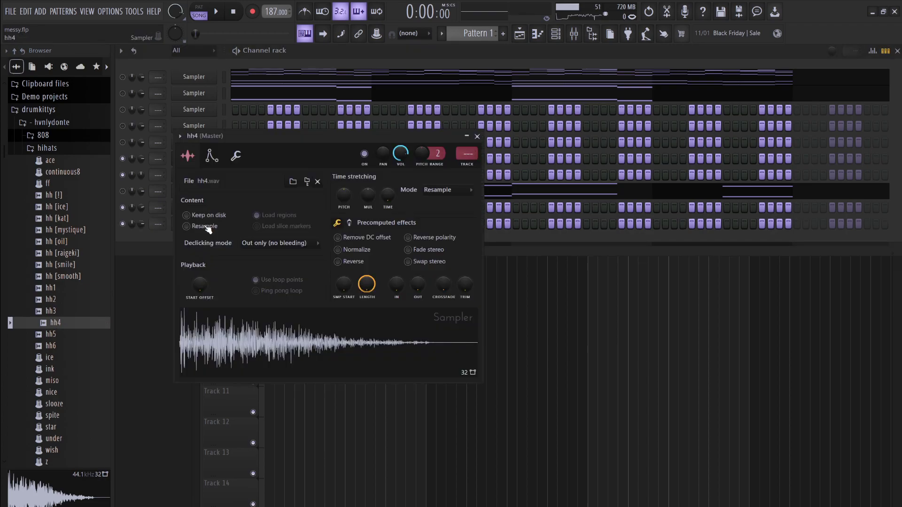
{"action": "left_click", "coordinate": [328, 62]}
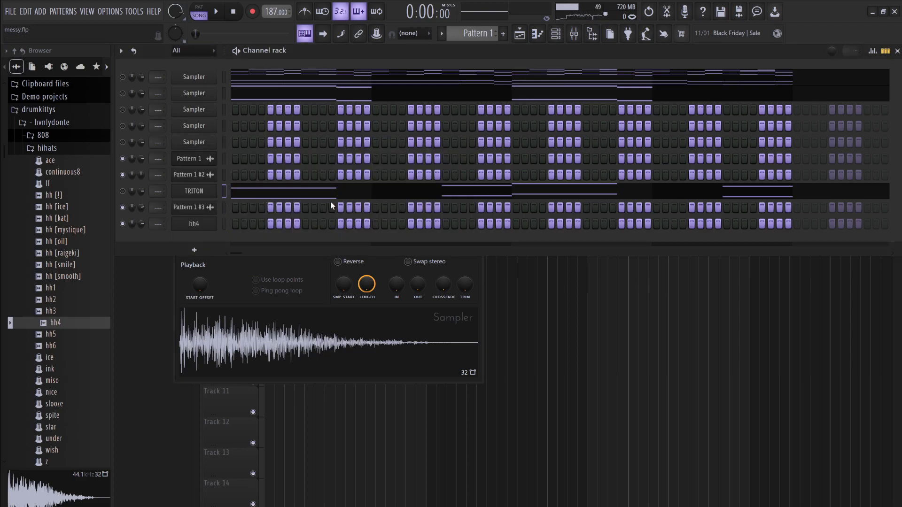
- Paste the TRITON notes into the third Sampler channel and delete the TRITON channel
{"action": "left_click", "coordinate": [207, 108]}
{"action": "key", "text": "ctrl+v"}
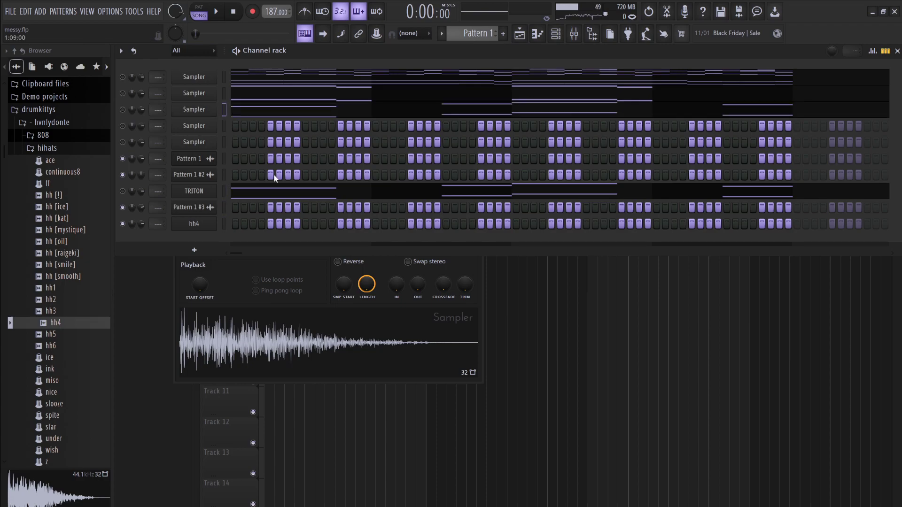
{"action": "left_click", "coordinate": [199, 195]}
{"action": "key", "text": "alt+Delete"}
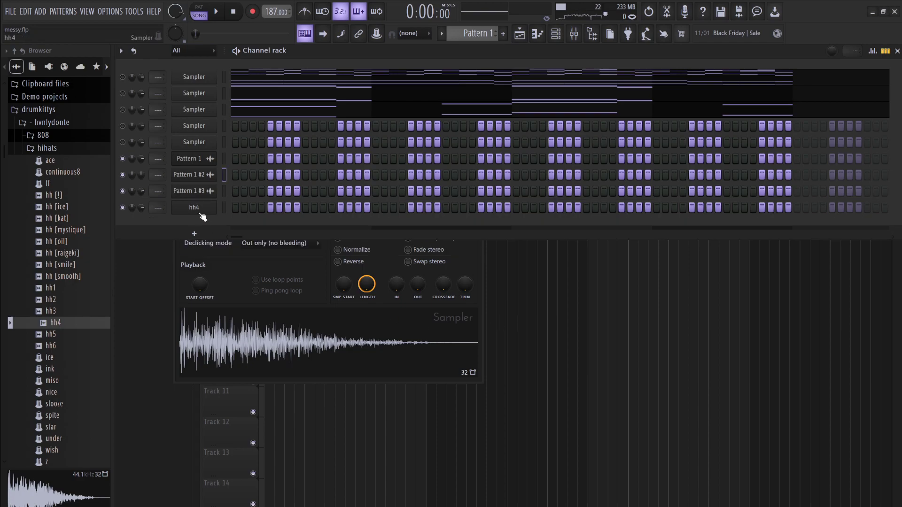
- Fill every second step of the hh4 channel and audition it with the melody
{"action": "key", "text": "space"}
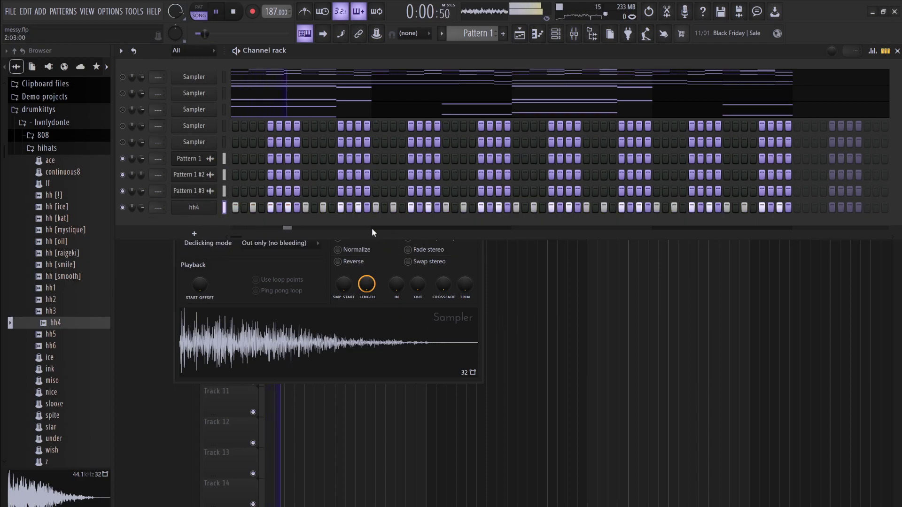
{"action": "key", "text": "space"}
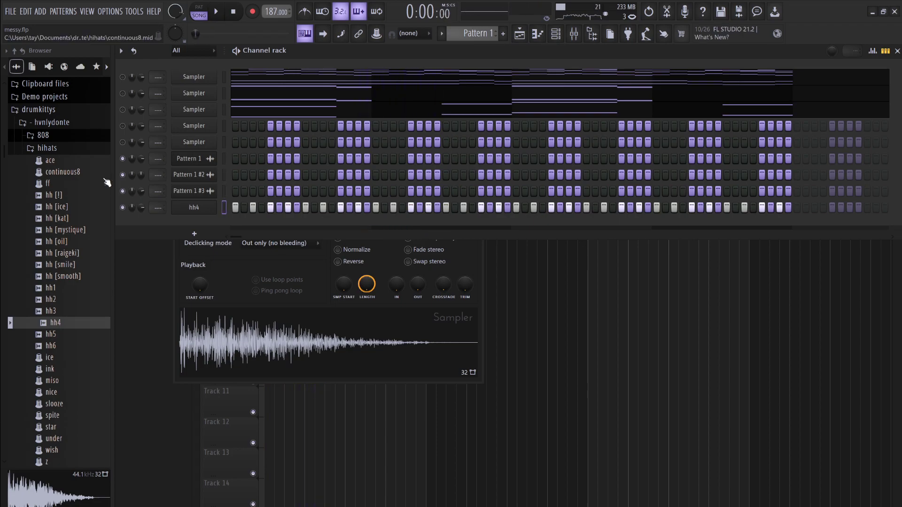
- Add the rim [kat] sample from the rims folder as a new channel below hh4
{"action": "left_click", "coordinate": [49, 149]}
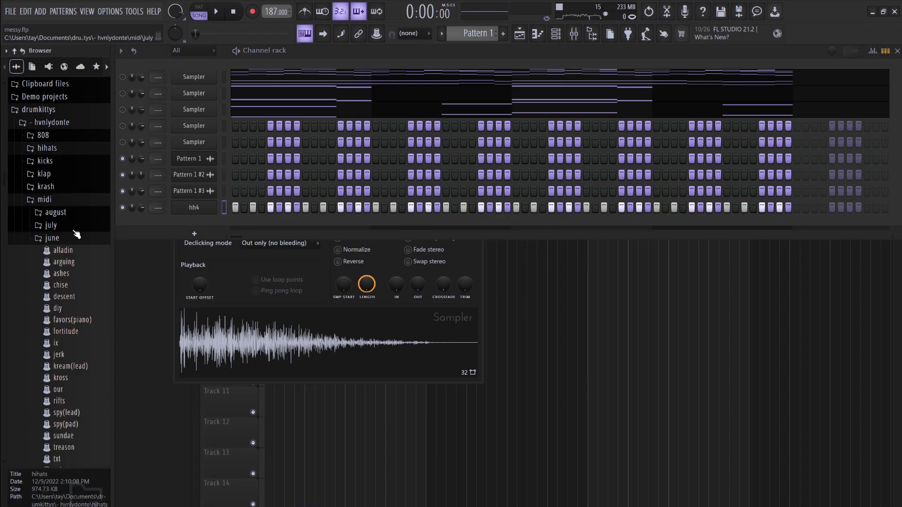
{"action": "left_click", "coordinate": [47, 201]}
{"action": "left_click", "coordinate": [44, 239]}
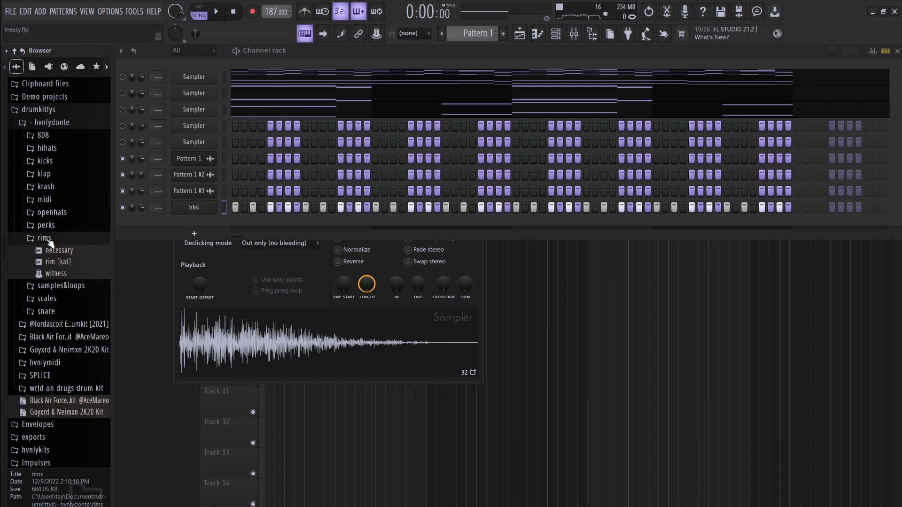
{"action": "left_click", "coordinate": [53, 264]}
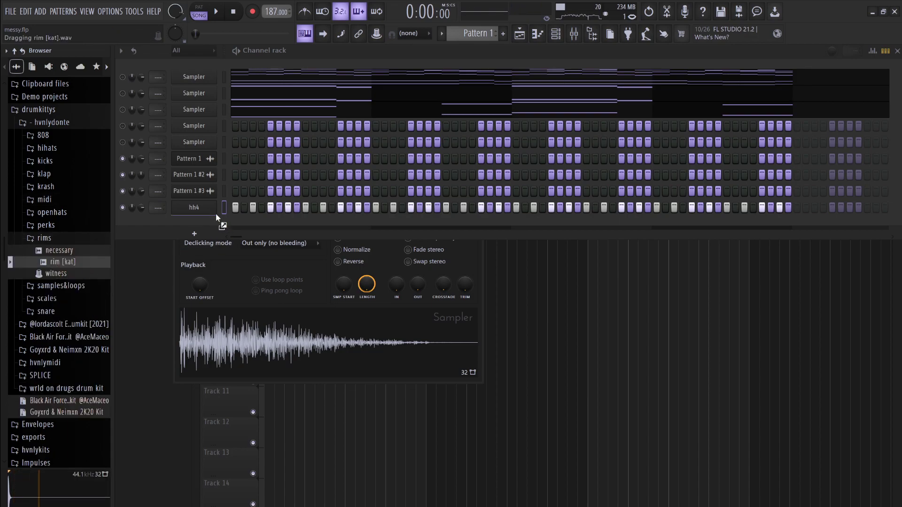
{"action": "left_click_drag", "start_coordinate": [209, 221], "coordinate": [301, 226]}
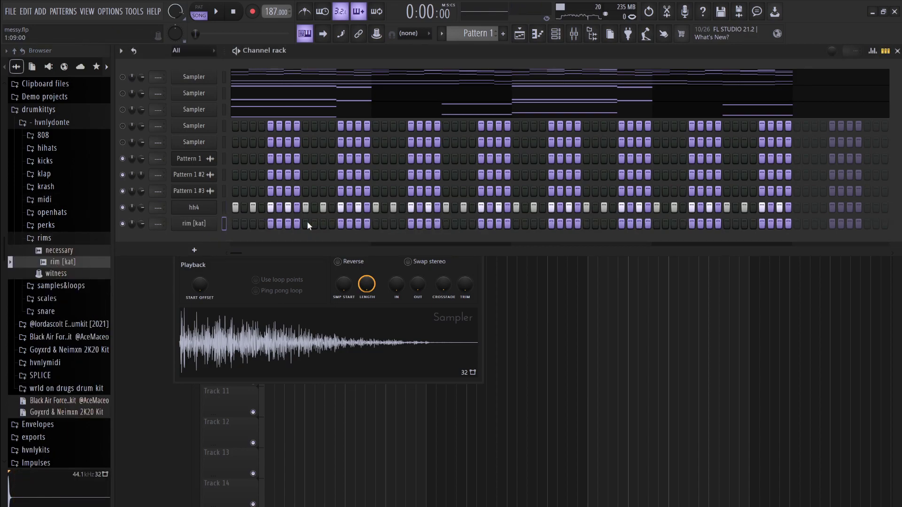
- Raise the Boost in the rim [kat] sampler's precomputed effects and return to the channel rack
{"action": "left_click", "coordinate": [209, 228]}
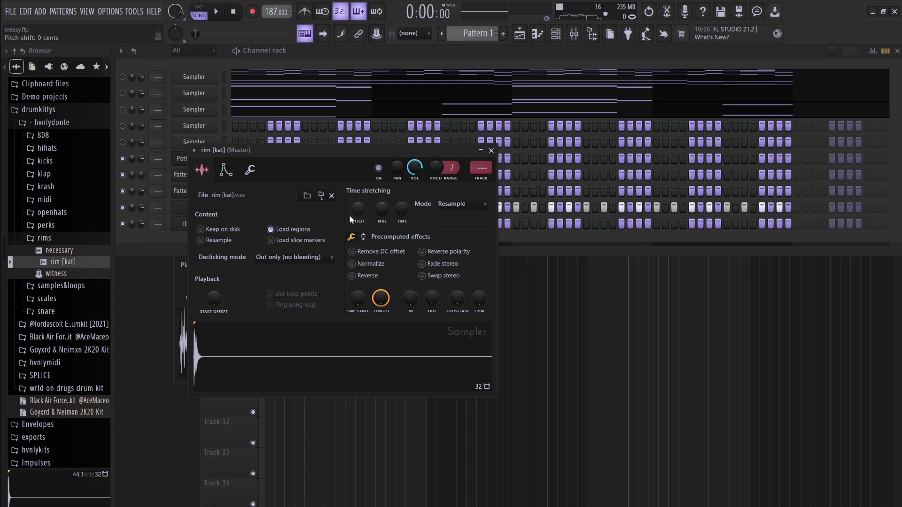
{"action": "left_click", "coordinate": [371, 237]}
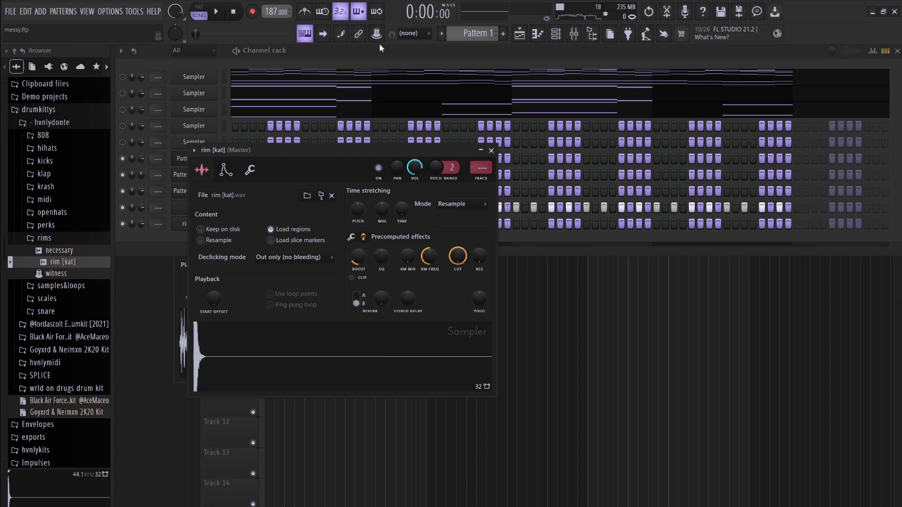
{"action": "left_click", "coordinate": [342, 131]}
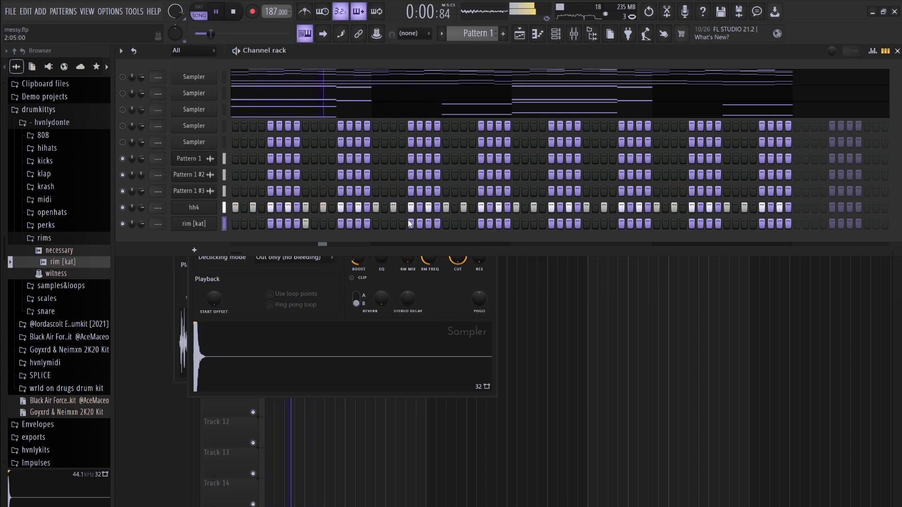
- Place rim [kat] hits on steps 9, 25 and 31, and duplicate the two-bar pattern into bars 3 and 4
{"action": "left_click", "coordinate": [445, 223]}
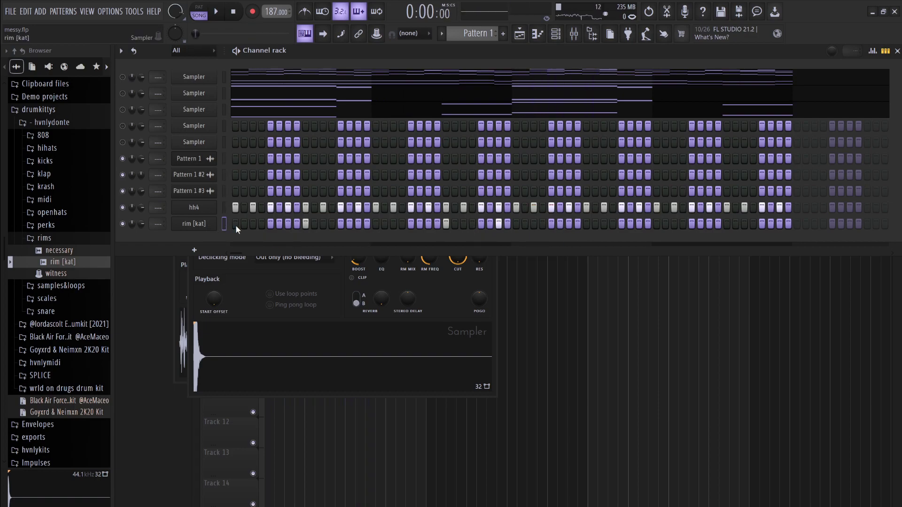
{"action": "key", "text": "F7"}
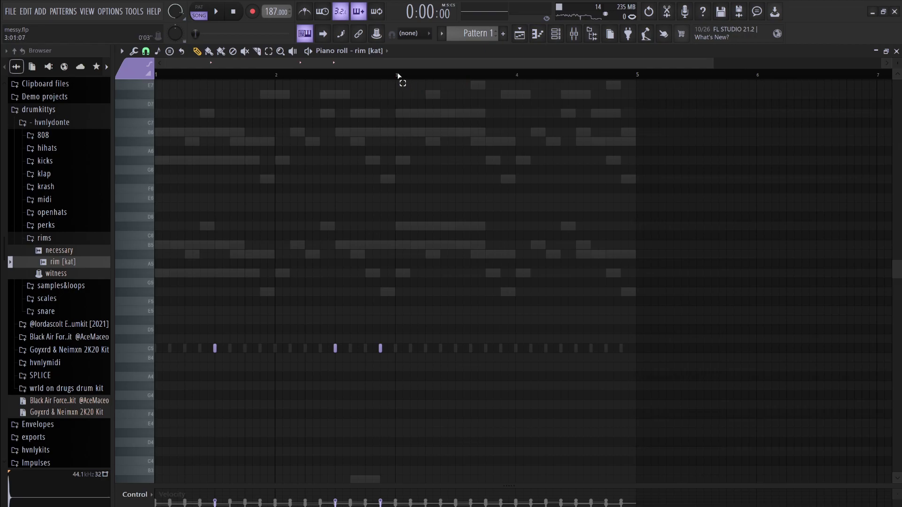
{"action": "left_click_drag", "start_coordinate": [398, 76], "coordinate": [64, 97]}
{"action": "key", "text": "ctrl+b"}
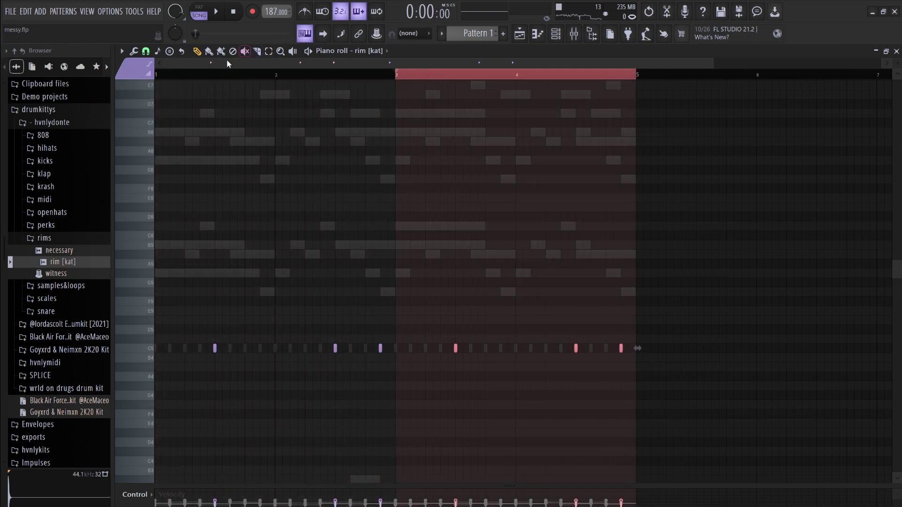
{"action": "left_click", "coordinate": [214, 74]}
- During playback, add C5 rim hits at steps 3, 5 and 7 of bar 4
{"action": "key", "text": "space"}
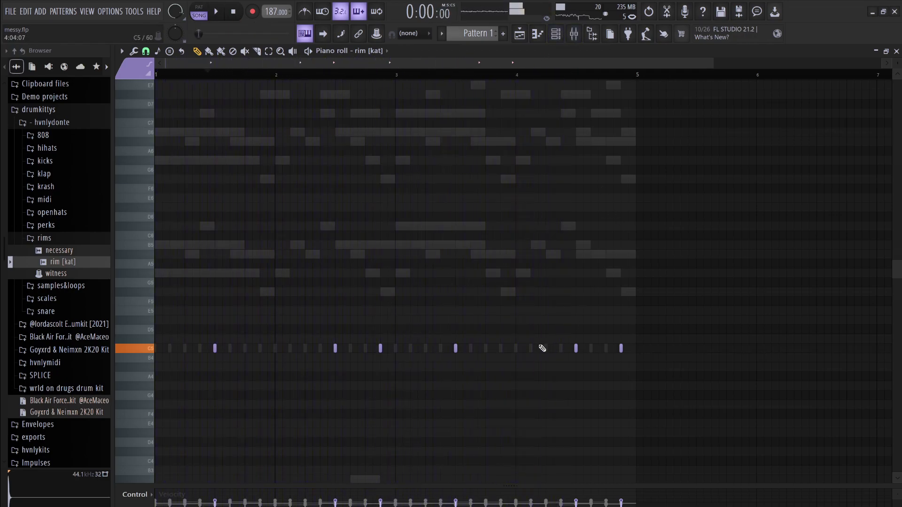
{"action": "left_click", "coordinate": [515, 348]}
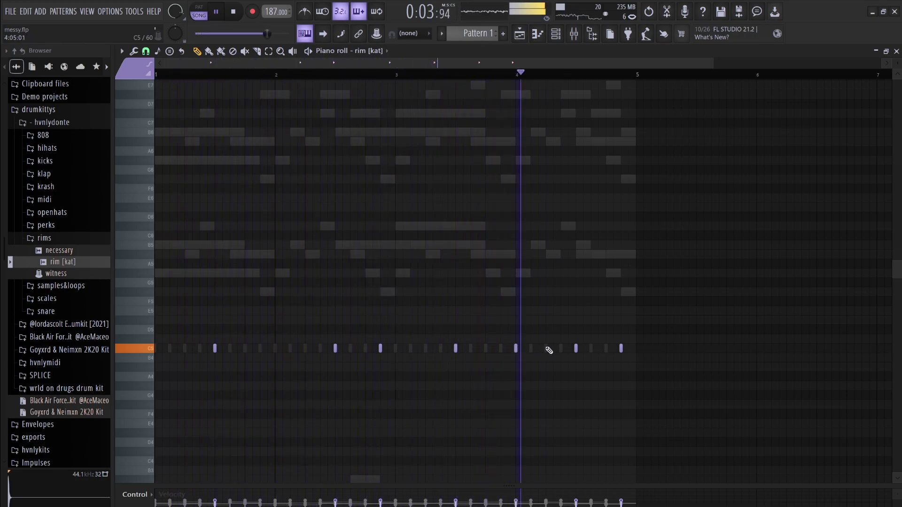
{"action": "left_click_drag", "start_coordinate": [516, 349], "coordinate": [531, 349]}
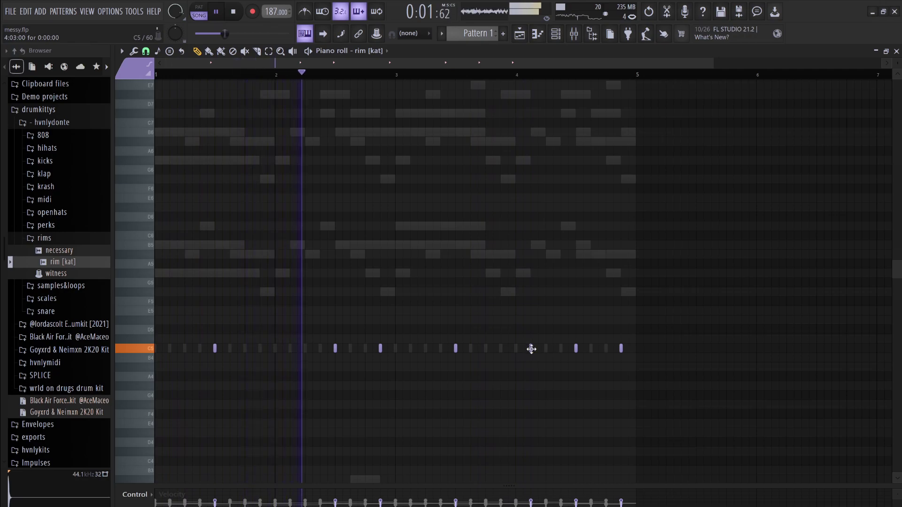
{"action": "left_click", "coordinate": [546, 348]}
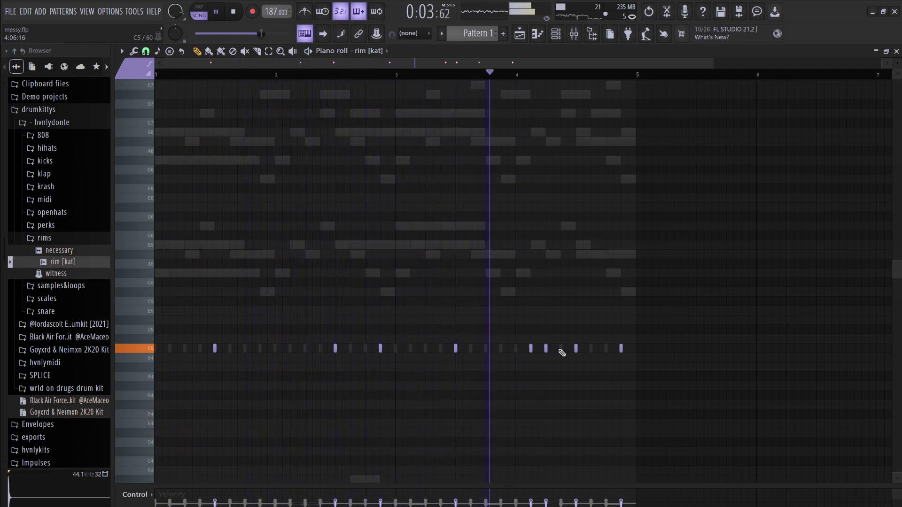
{"action": "left_click", "coordinate": [561, 348]}
{"action": "left_click", "coordinate": [576, 348]}
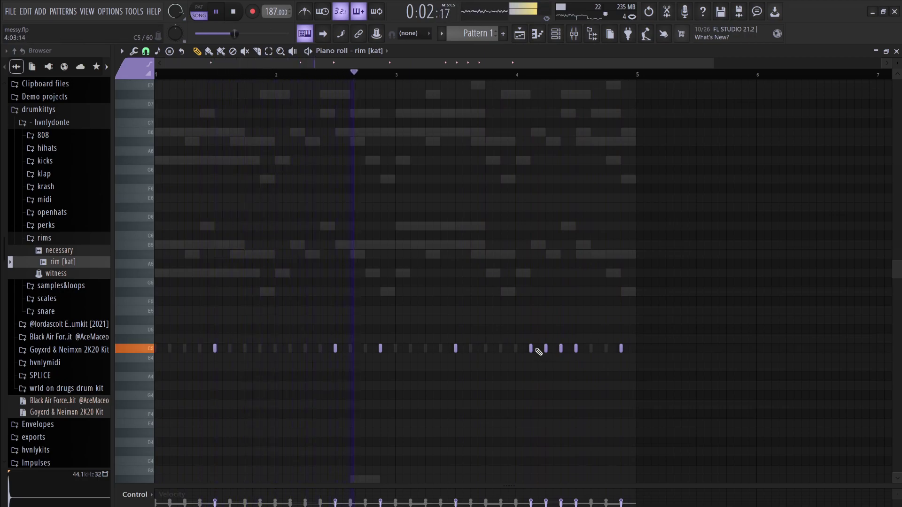
- Delete the bar 4 rim hit at step 3 and move the following two hits two steps earlier
{"action": "right_click", "coordinate": [531, 349]}
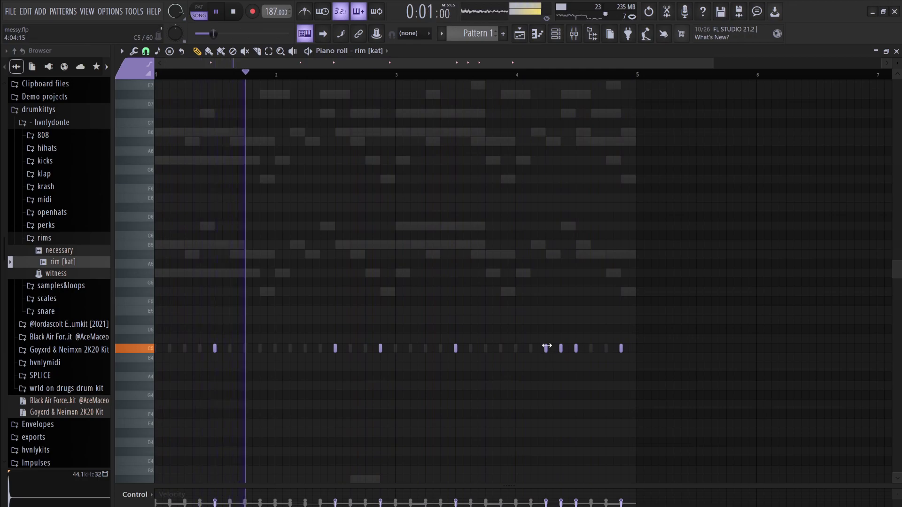
{"action": "left_click_drag", "start_coordinate": [545, 348], "coordinate": [538, 347]}
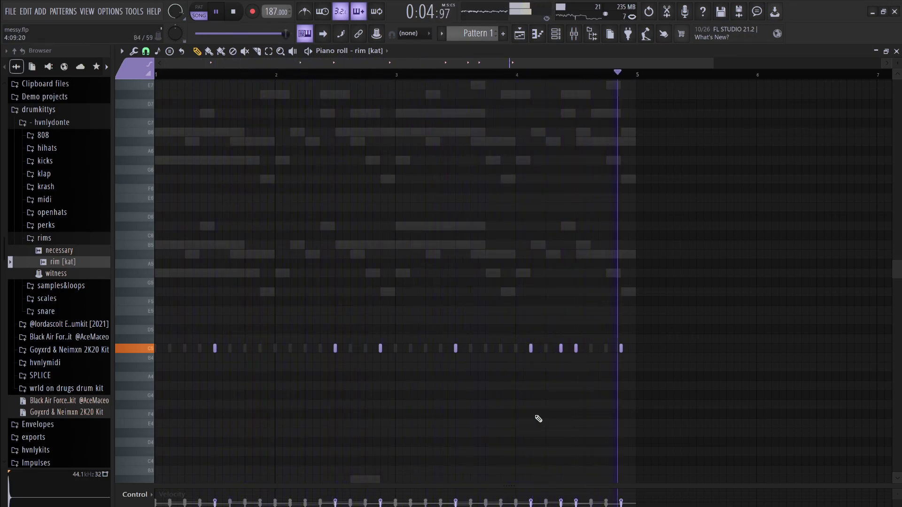
{"action": "left_click_drag", "start_coordinate": [560, 348], "coordinate": [542, 347]}
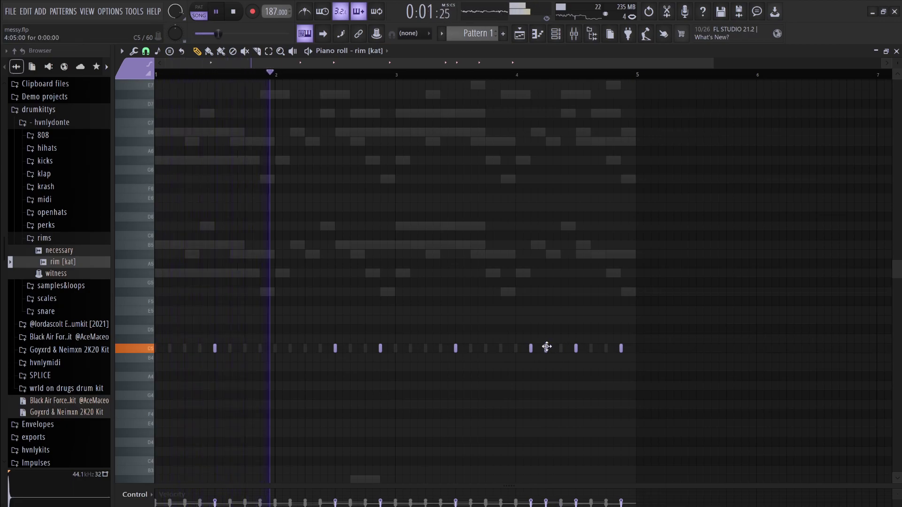
- Add C5 rim hits on steps 5 and 7 of bar 4
{"action": "left_click", "coordinate": [560, 348]}
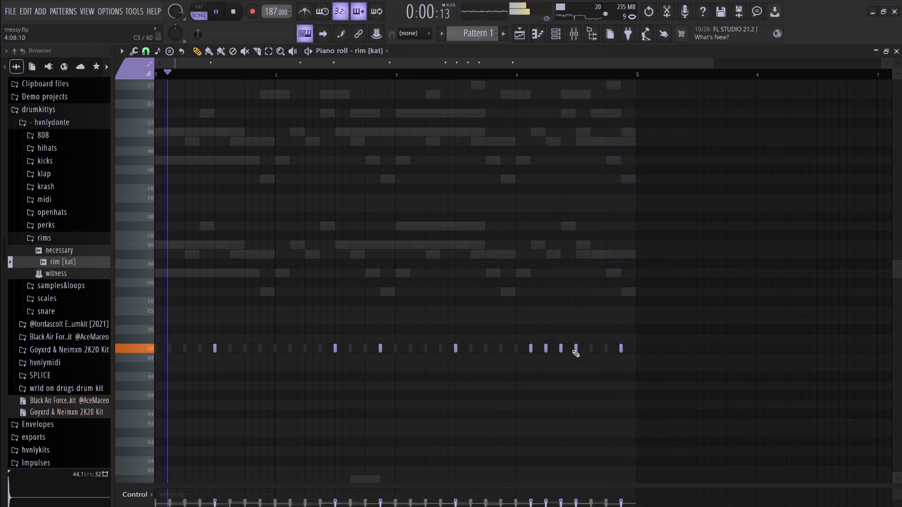
{"action": "left_click", "coordinate": [514, 338]}
{"action": "left_click_drag", "start_coordinate": [505, 332], "coordinate": [507, 330]}
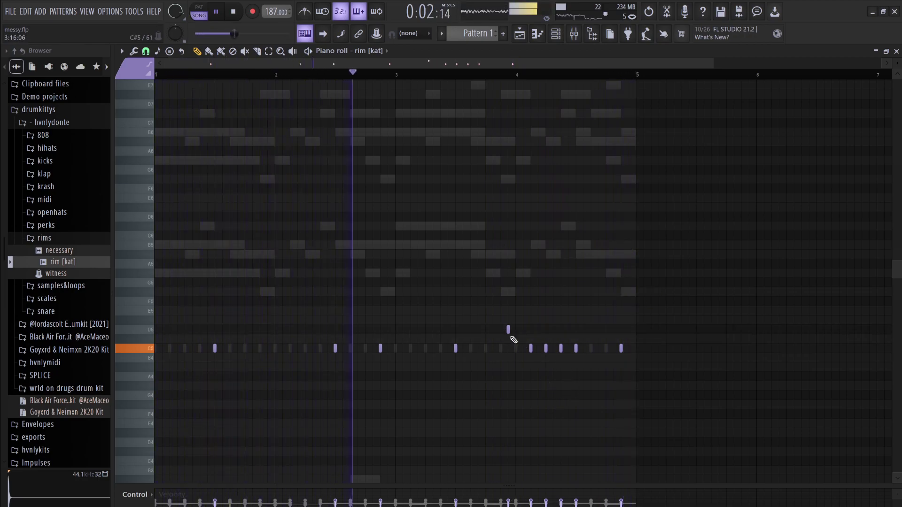
{"action": "key", "text": "ctrl+z"}
- Select the rim hits on steps 5 and 7 of bar 4 and adjust their velocities
{"action": "left_click_drag", "start_coordinate": [564, 358], "coordinate": [512, 343]}
{"action": "left_click_drag", "start_coordinate": [541, 502], "coordinate": [556, 501]}
{"action": "left_click", "coordinate": [589, 431], "text": "ctrl"}
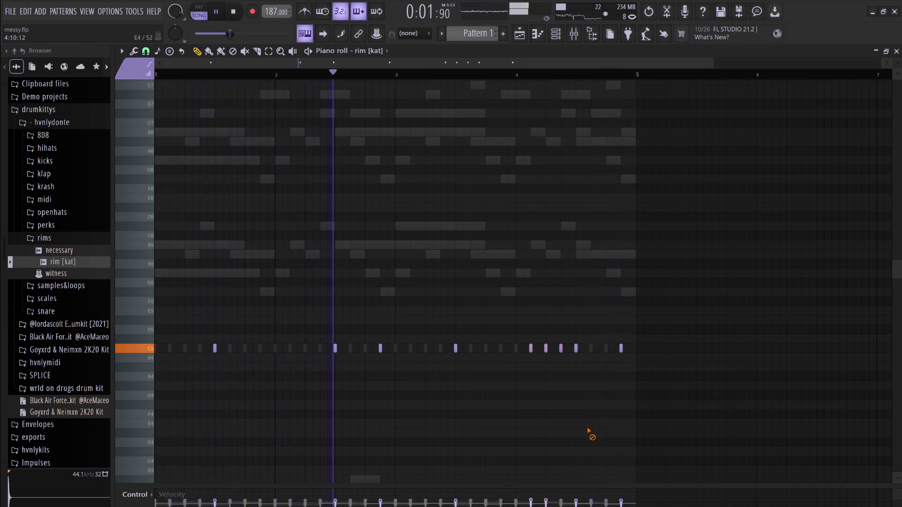
- Try removing the rim hit on step 9 of bar 4 during playback
{"action": "right_click", "coordinate": [576, 349]}
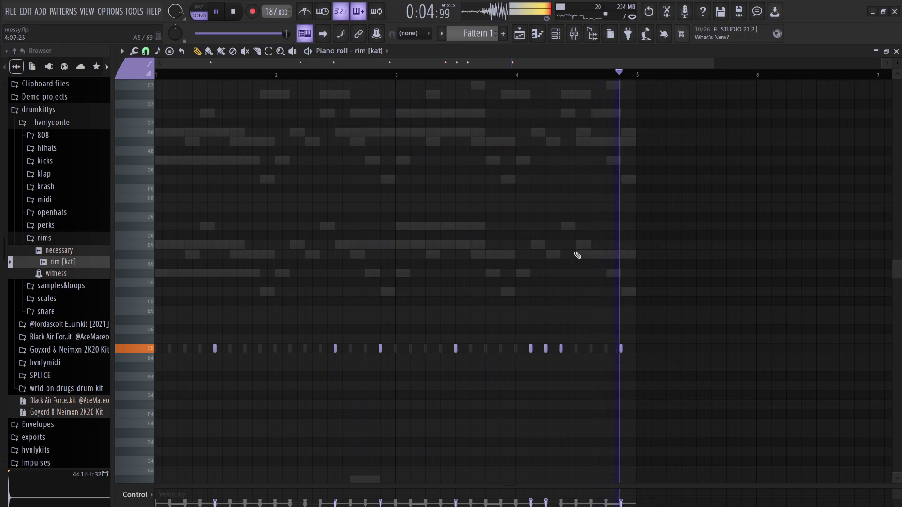
{"action": "left_click", "coordinate": [649, 13]}
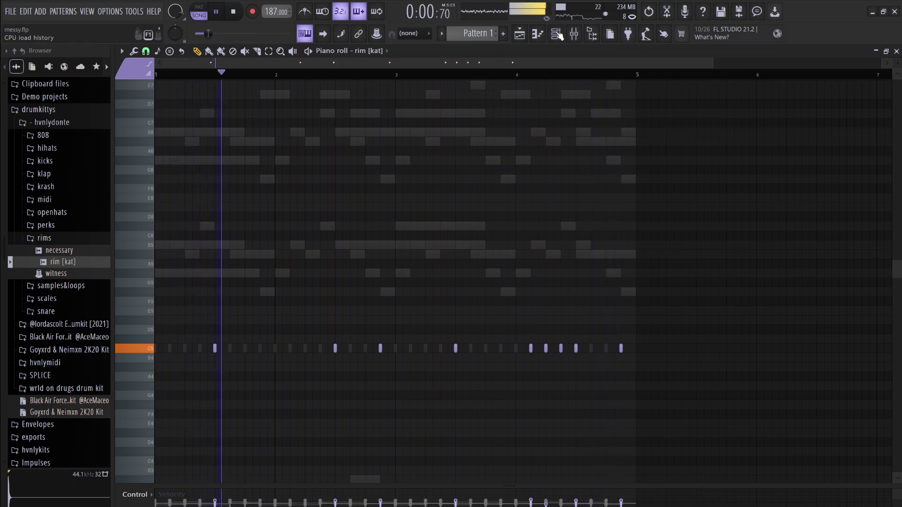
- Audition samples in the snare folder and add snare [three] to the channel rack as a new channel
{"action": "left_click", "coordinate": [556, 33]}
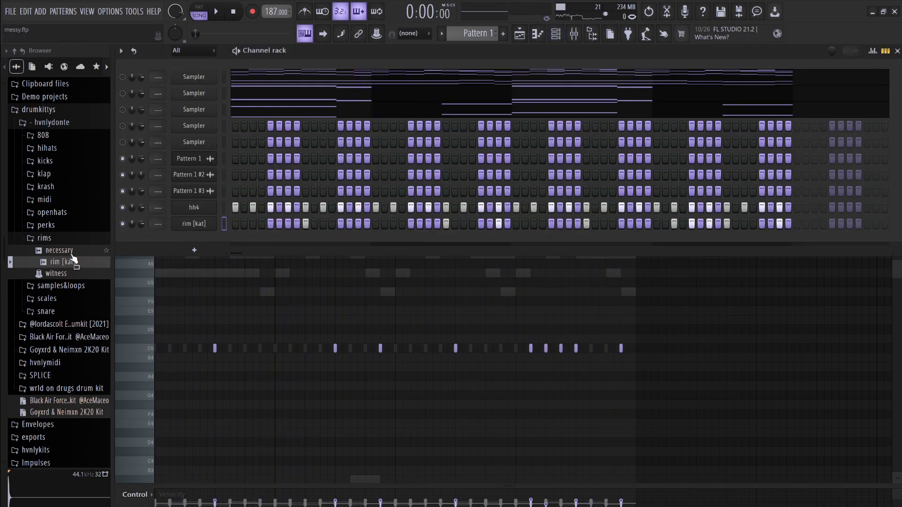
{"action": "left_click", "coordinate": [60, 311]}
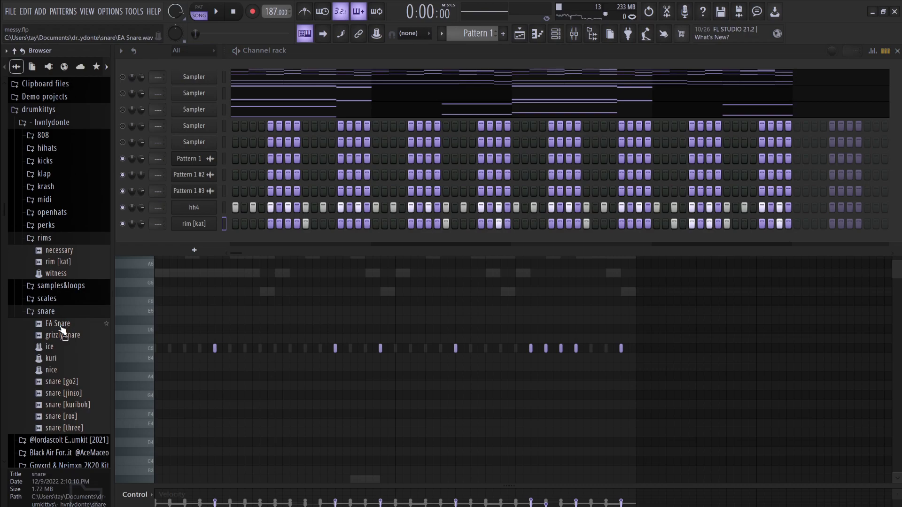
{"action": "left_click", "coordinate": [58, 336]}
{"action": "left_click", "coordinate": [52, 347]}
{"action": "left_click", "coordinate": [52, 379]}
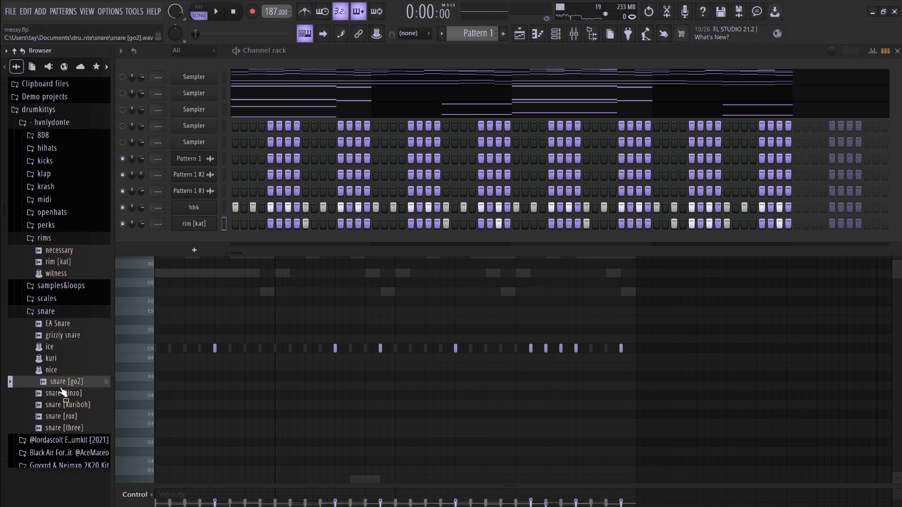
{"action": "left_click_drag", "start_coordinate": [64, 429], "coordinate": [70, 429]}
{"action": "left_click_drag", "start_coordinate": [190, 249], "coordinate": [247, 241]}
- Place snare [three] hits on steps 3, 15, 19 and 23 while checking them in playback
{"action": "key", "text": "space"}
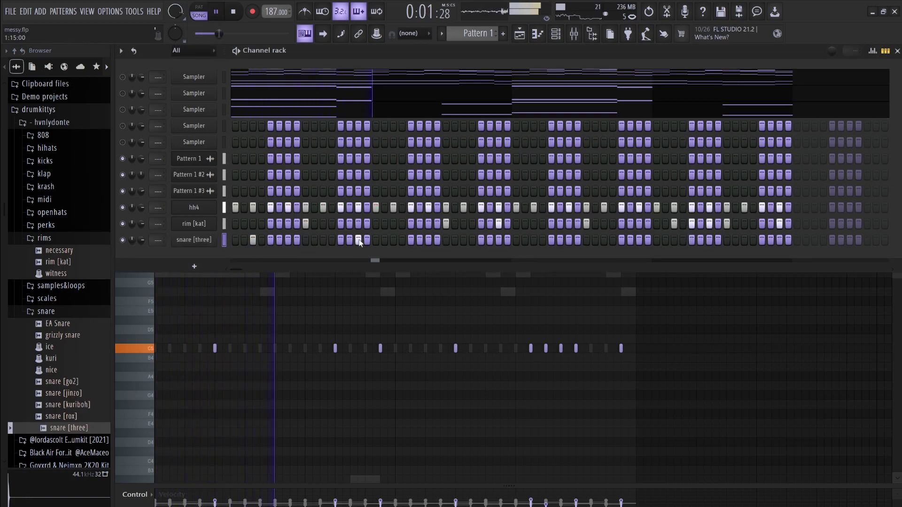
{"action": "key", "text": "space"}
{"action": "left_click", "coordinate": [392, 240]}
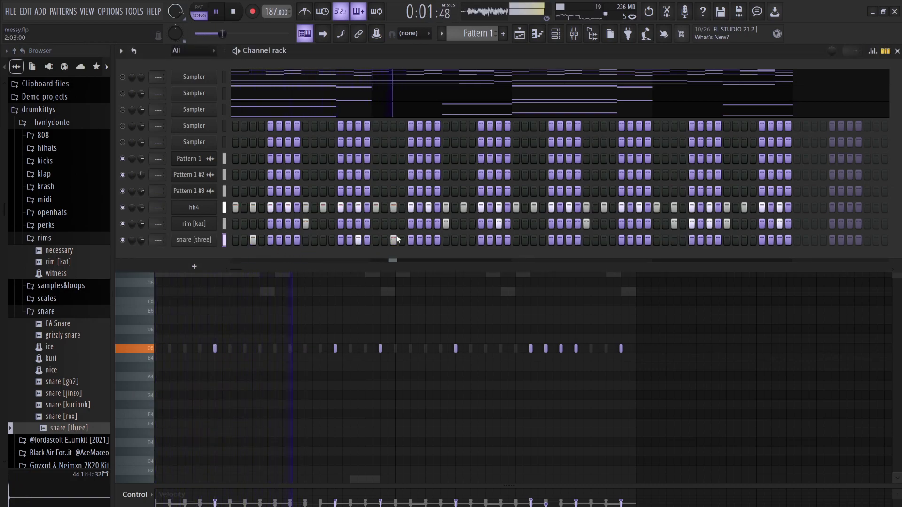
{"action": "key", "text": "space"}
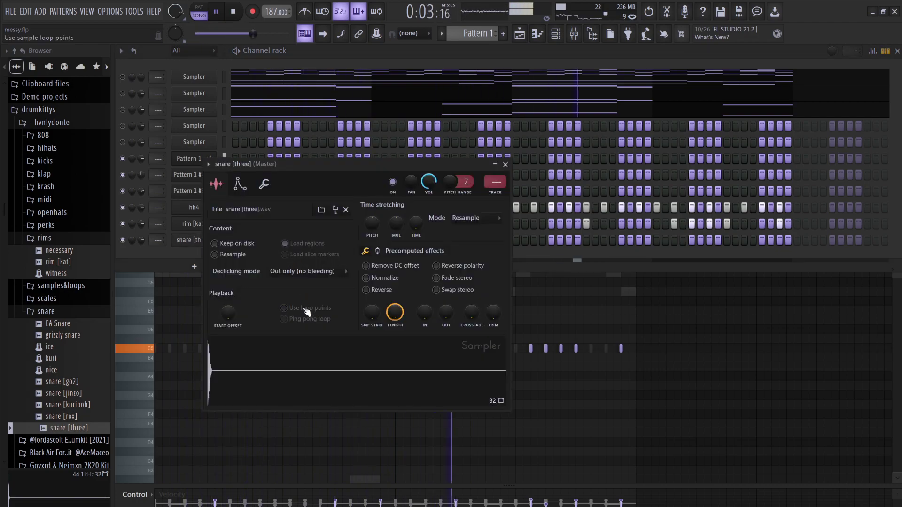
- Open the snare [three] piano roll and duplicate its two-bar pattern into bars 3 and 4
{"action": "right_click", "coordinate": [188, 242]}
{"action": "left_click", "coordinate": [233, 241]}
{"action": "key", "text": "space"}
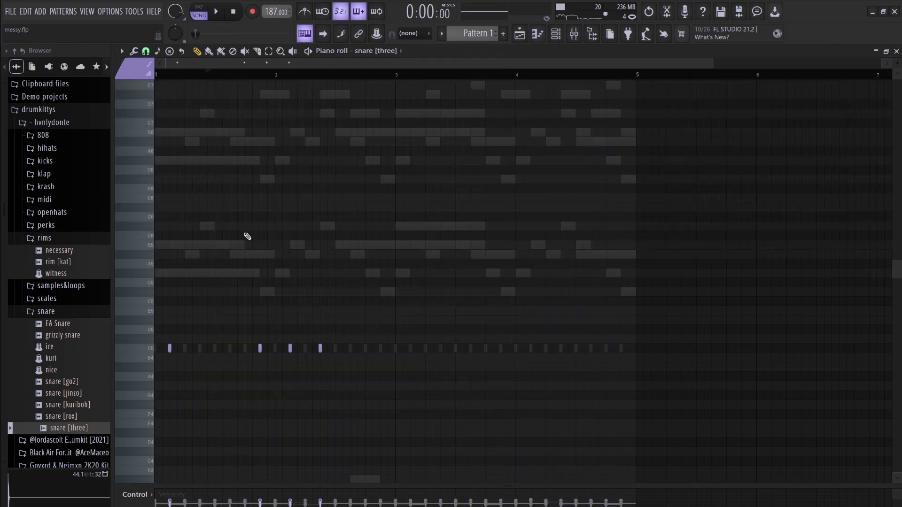
{"action": "key", "text": "ctrl+a"}
{"action": "key", "text": "ctrl+b"}
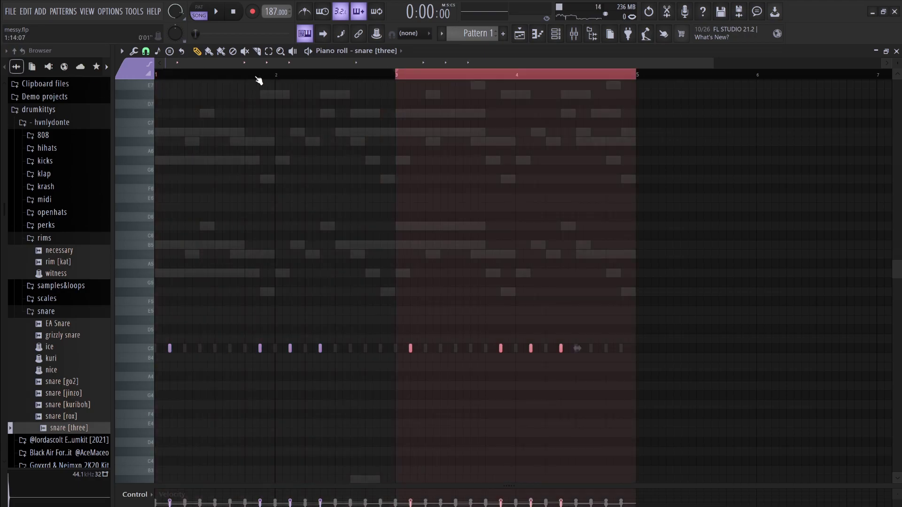
{"action": "left_click", "coordinate": [257, 78]}
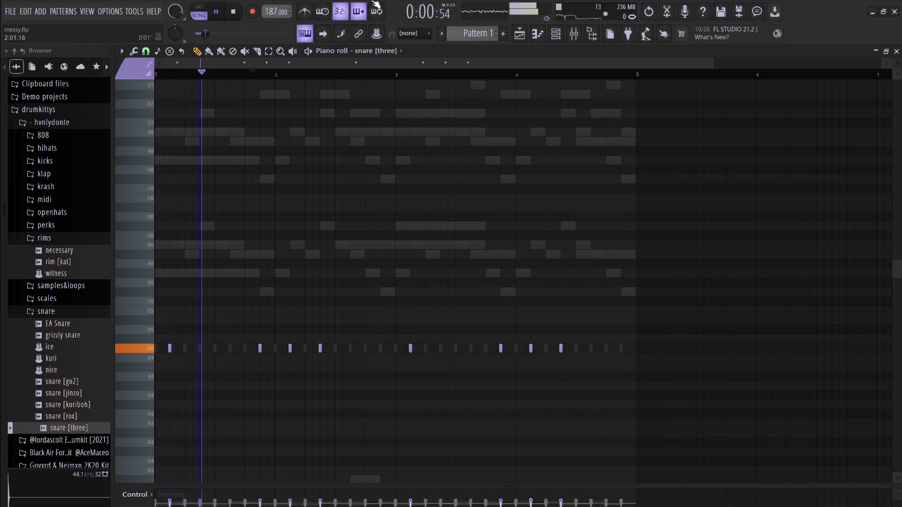
- Add C5 snare hits on step 13 of bars 3 and 4, plus F5 and G#5 hits on steps 15 and 16 of bar 4
{"action": "left_click", "coordinate": [486, 349]}
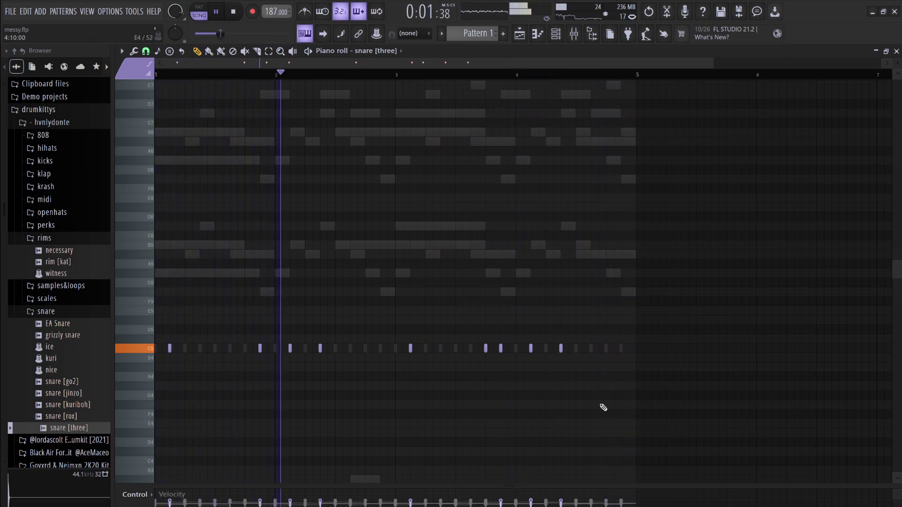
{"action": "left_click", "coordinate": [607, 349]}
{"action": "left_click", "coordinate": [621, 301]}
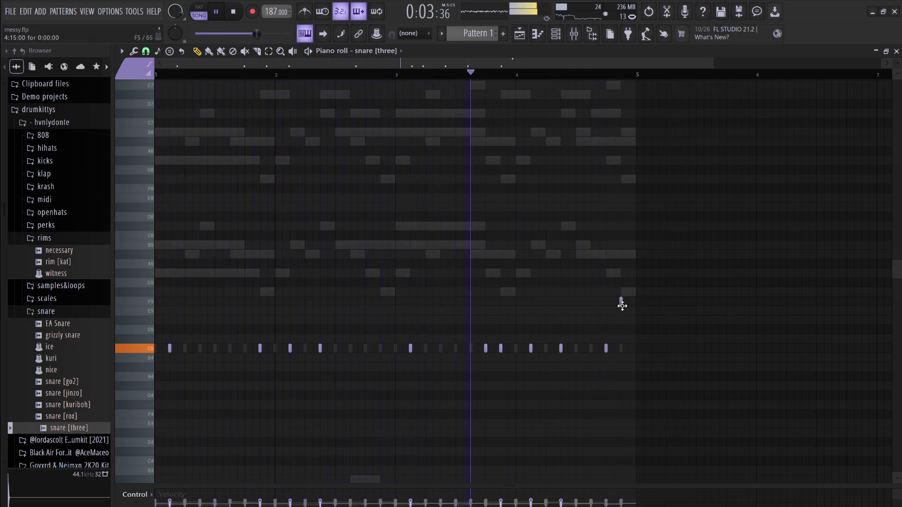
{"action": "left_click", "coordinate": [629, 273]}
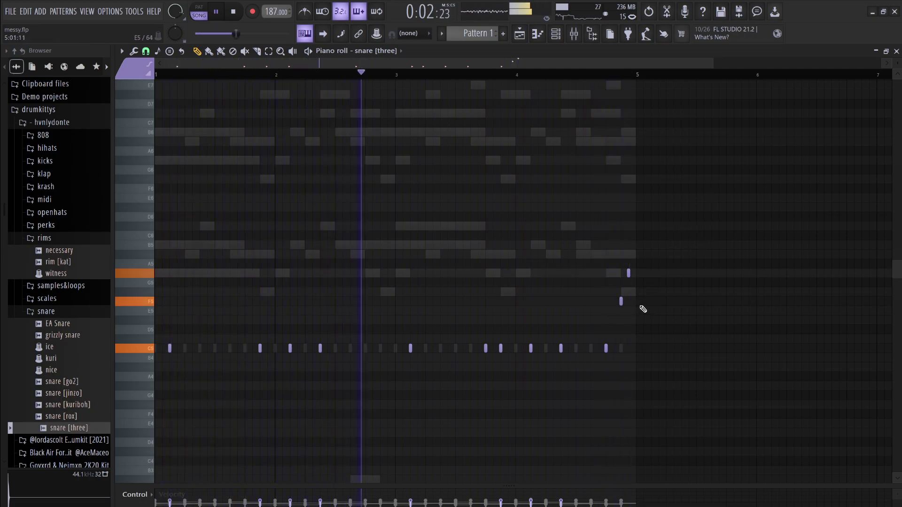
{"action": "left_click_drag", "start_coordinate": [663, 348], "coordinate": [607, 254]}
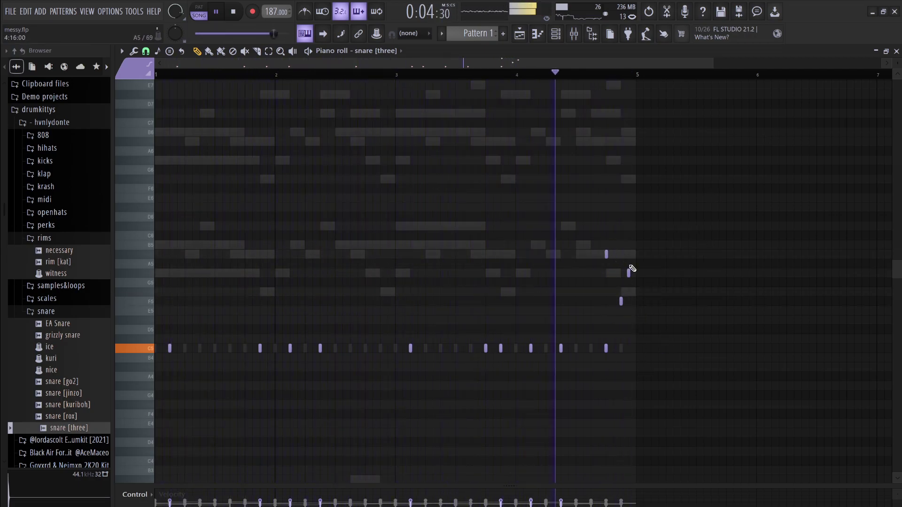
{"action": "right_click", "coordinate": [606, 254]}
- Transpose the last two snare hits of bar 4 down to A#4 and C#5
{"action": "key", "text": "ctrl+Down"}
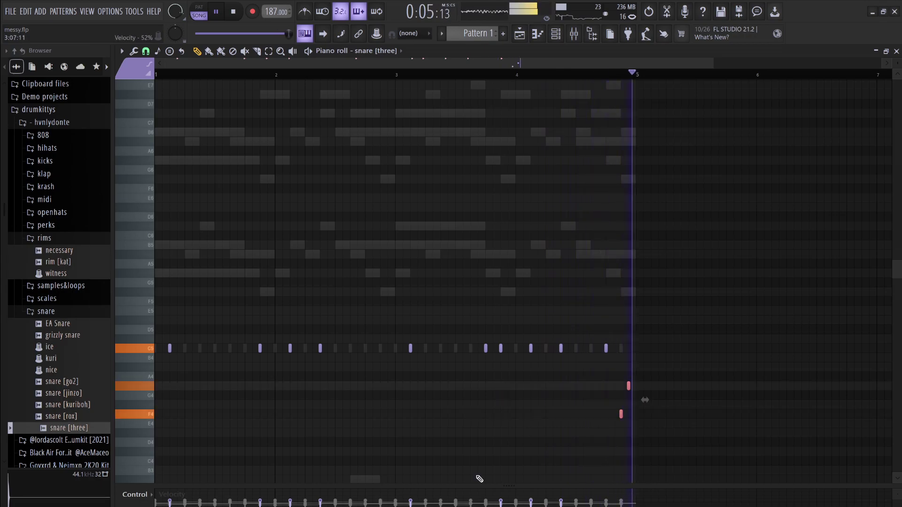
{"action": "key", "text": "Up"}
{"action": "key", "text": "Up"}
{"action": "key", "text": "Up"}
{"action": "key", "text": "Up"}
{"action": "key", "text": "Up"}
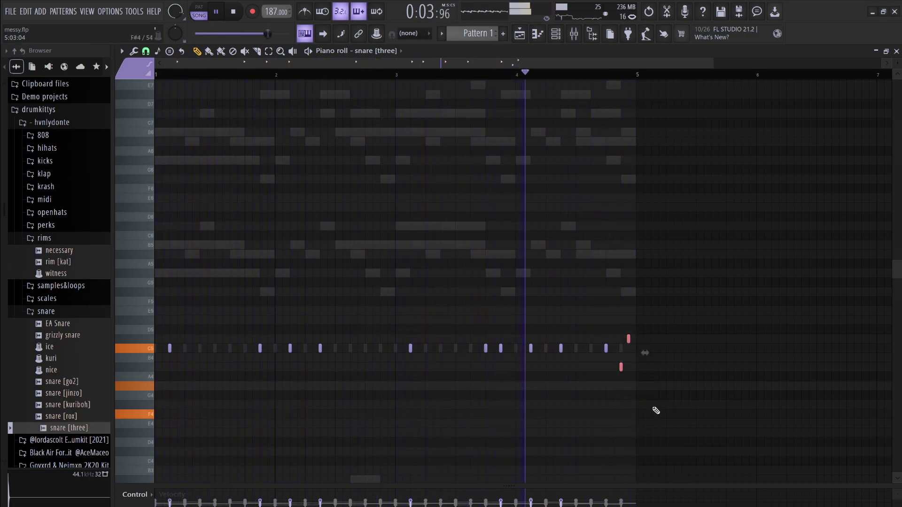
{"action": "left_click", "coordinate": [584, 161], "text": "ctrl"}
- Return to the channel rack and adjust the snare [three] channel's volume
{"action": "left_click", "coordinate": [556, 35]}
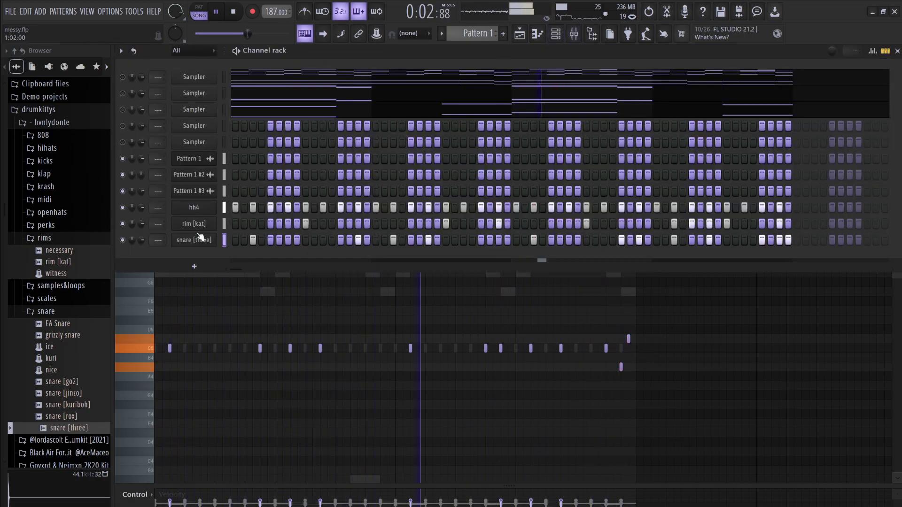
{"action": "left_click_drag", "start_coordinate": [141, 241], "coordinate": [142, 230]}
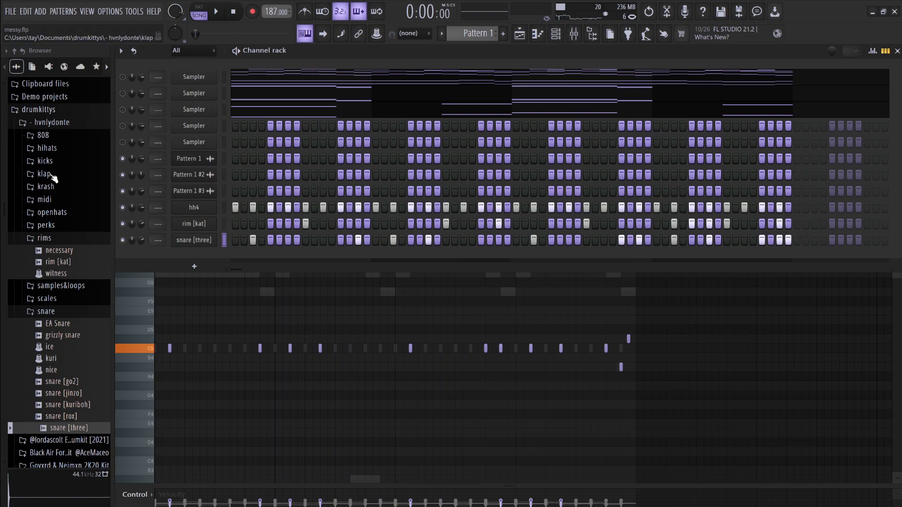
- Replace the hh4 channel's sample with hh2 from the hihats folder and start playback
{"action": "left_click", "coordinate": [50, 150]}
{"action": "left_click", "coordinate": [56, 302]}
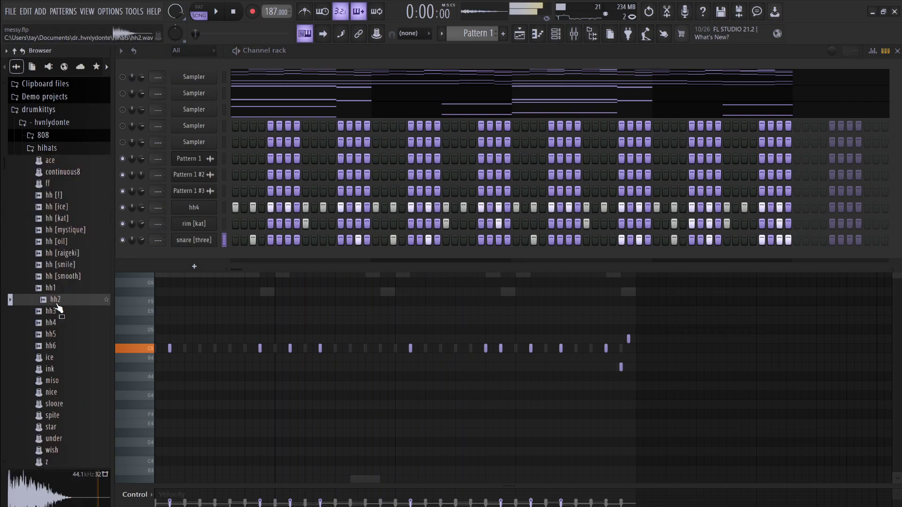
{"action": "left_click_drag", "start_coordinate": [202, 207], "coordinate": [202, 208]}
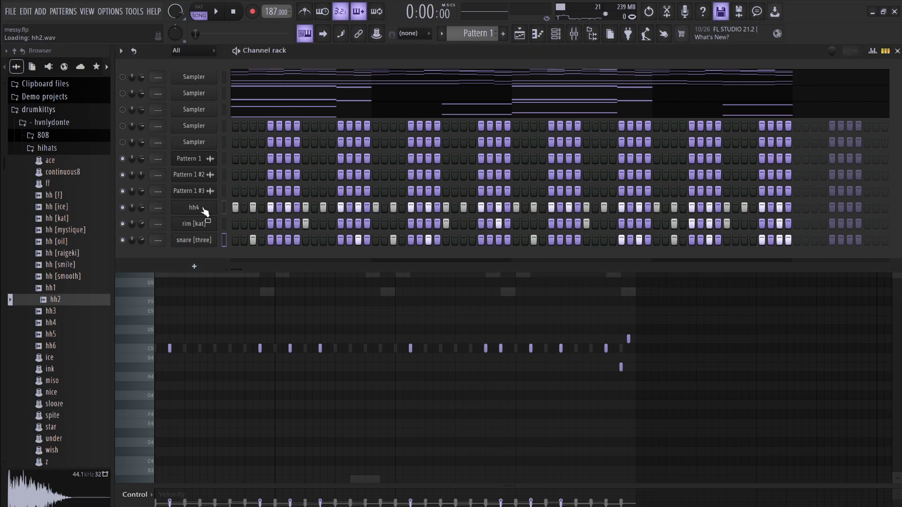
{"action": "key", "text": "space"}
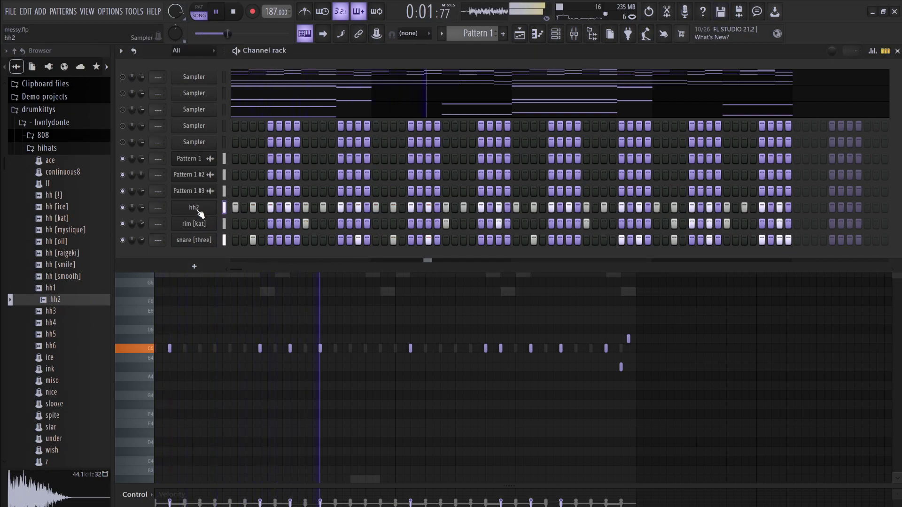
- Set the hh2 sampler's quick fade out to 34% and return to the channel rack
{"action": "left_click", "coordinate": [194, 207]}
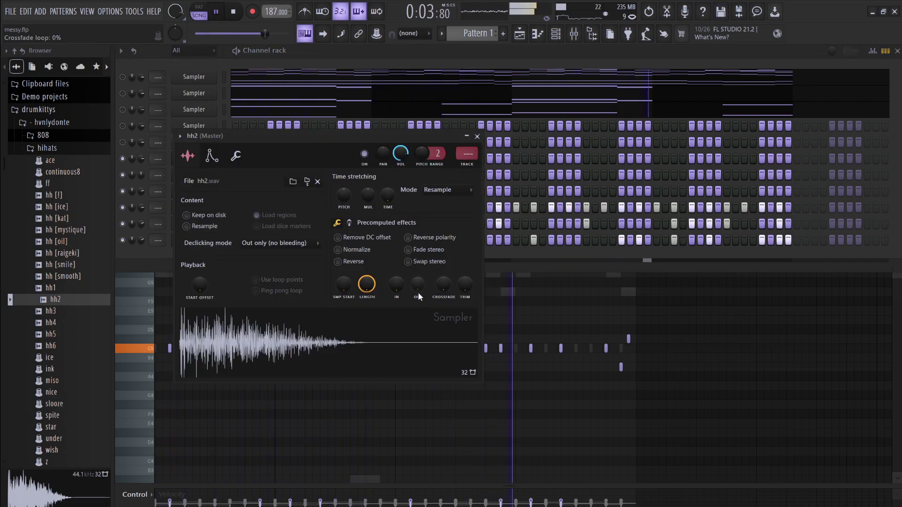
{"action": "left_click_drag", "start_coordinate": [417, 296], "coordinate": [419, 290]}
{"action": "scroll", "coordinate": [418, 285], "scroll_direction": "up", "scroll_amount": 5}
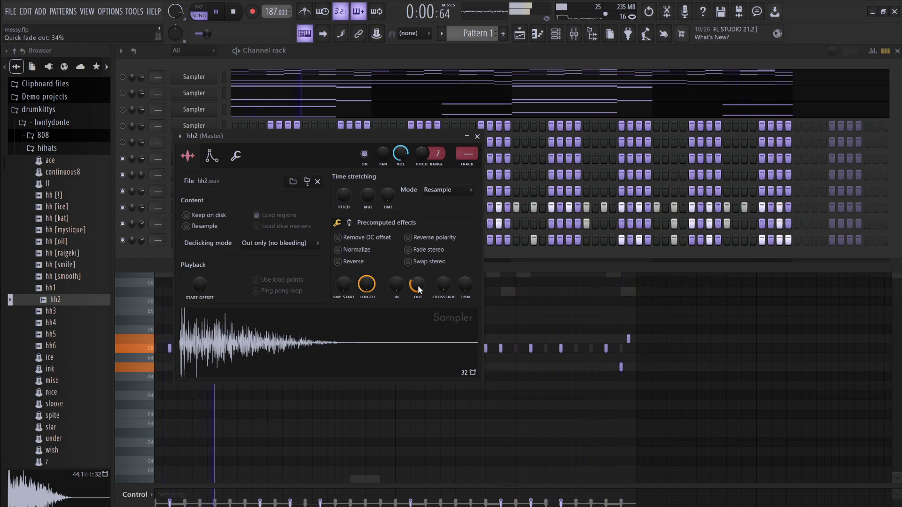
{"action": "left_click", "coordinate": [390, 60]}
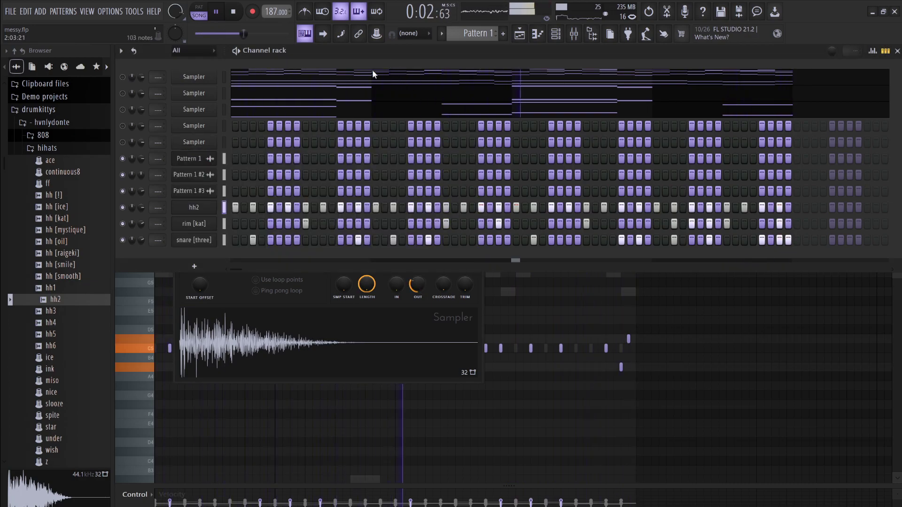
- Browse the drum folders, audition the crash samples and add krash as a new channel
{"action": "left_click", "coordinate": [53, 150]}
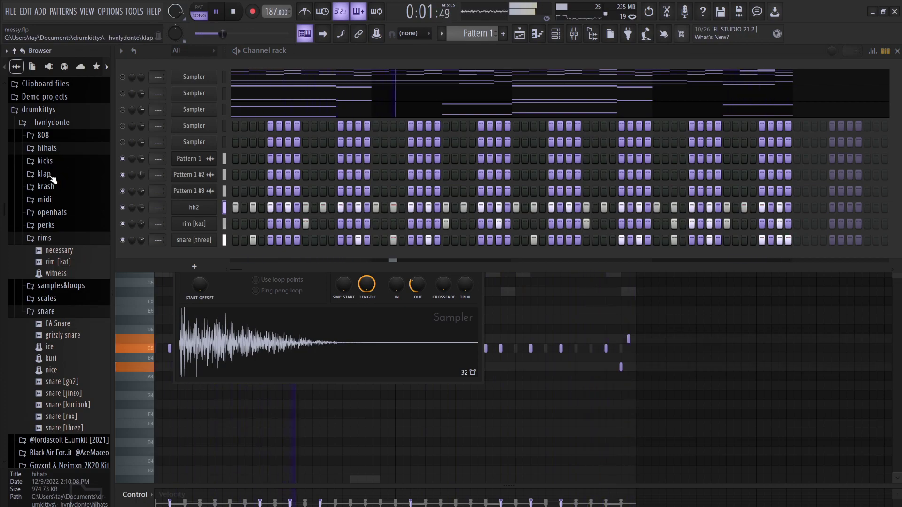
{"action": "left_click", "coordinate": [52, 176]}
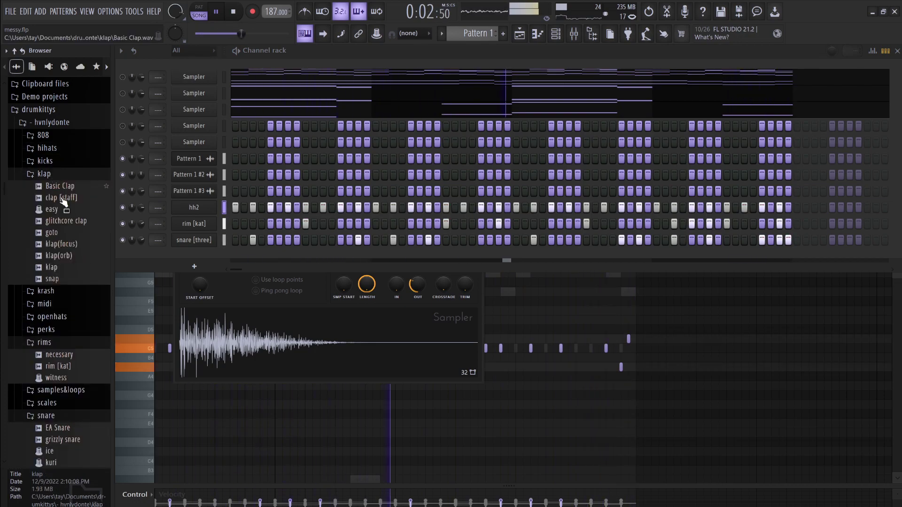
{"action": "left_click", "coordinate": [60, 176]}
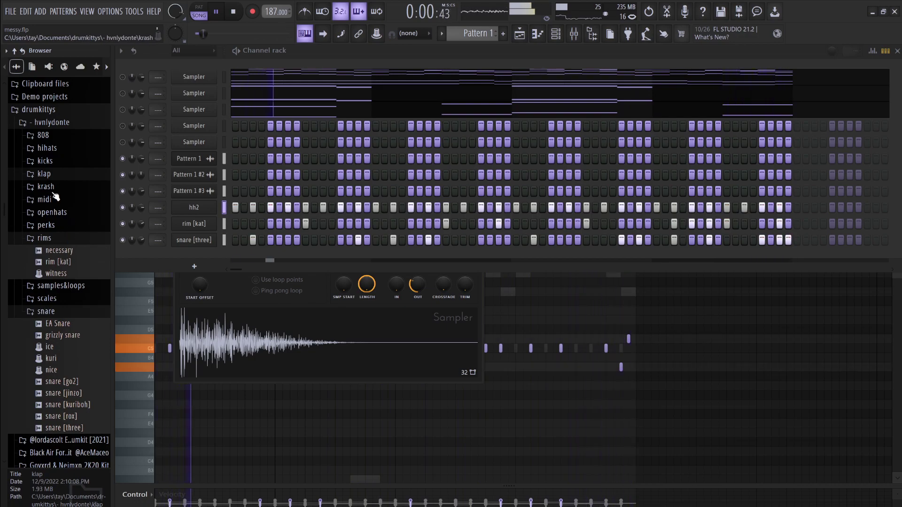
{"action": "left_click", "coordinate": [52, 188]}
{"action": "left_click", "coordinate": [59, 200]}
{"action": "left_click", "coordinate": [70, 212]}
{"action": "left_click", "coordinate": [54, 201]}
{"action": "left_click_drag", "start_coordinate": [53, 202], "coordinate": [235, 262]}
- Place krash hits on steps 1, 7 and 13, checking the placement in playback
{"action": "left_click", "coordinate": [235, 256]}
{"action": "left_click", "coordinate": [288, 256]}
{"action": "key", "text": "space"}
{"action": "left_click", "coordinate": [323, 256]}
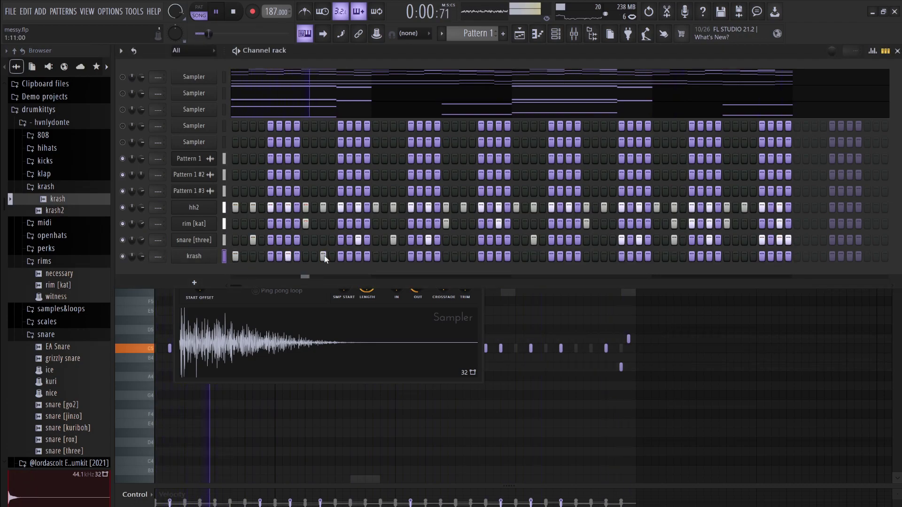
{"action": "left_click", "coordinate": [323, 256]}
{"action": "left_click", "coordinate": [341, 256]}
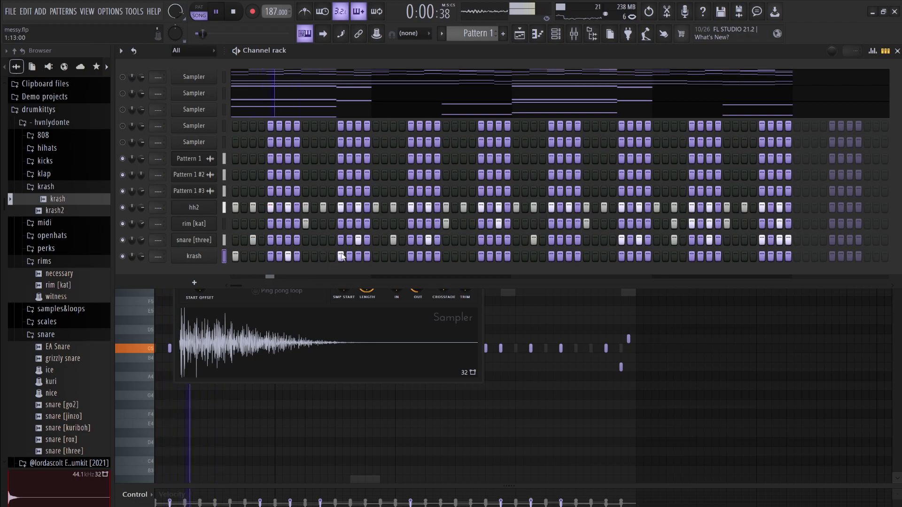
- Add a krash hit on step 29 and replay the pattern
{"action": "left_click", "coordinate": [304, 305]}
{"action": "key", "text": "space"}
{"action": "left_click", "coordinate": [372, 57]}
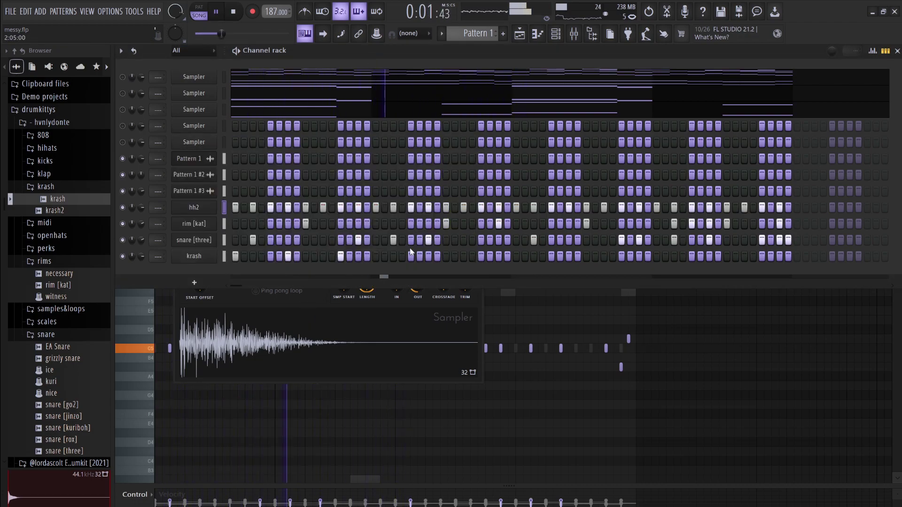
{"action": "left_click", "coordinate": [481, 259]}
{"action": "key", "text": "space"}
{"action": "key", "text": "space"}
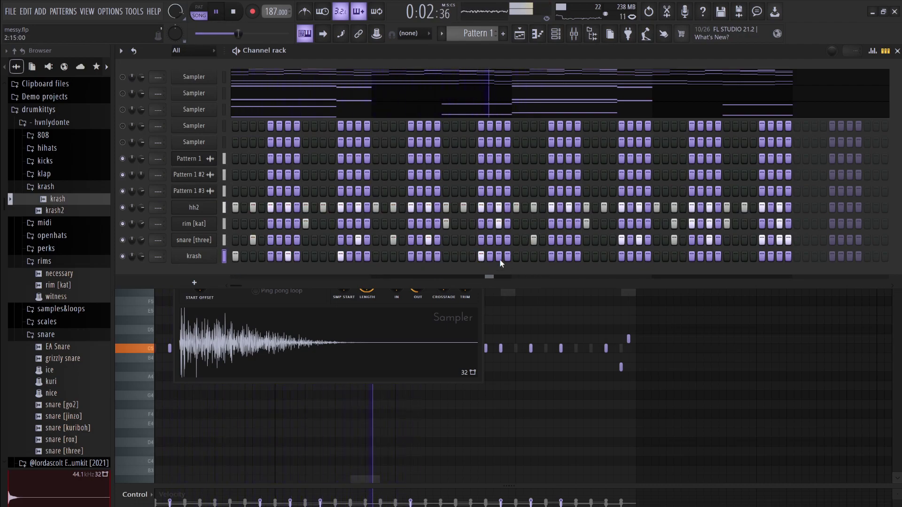
- Remove the krash hit on step 29 and place krash hits on steps 31, 33, 39 and 45
{"action": "right_click", "coordinate": [481, 256]}
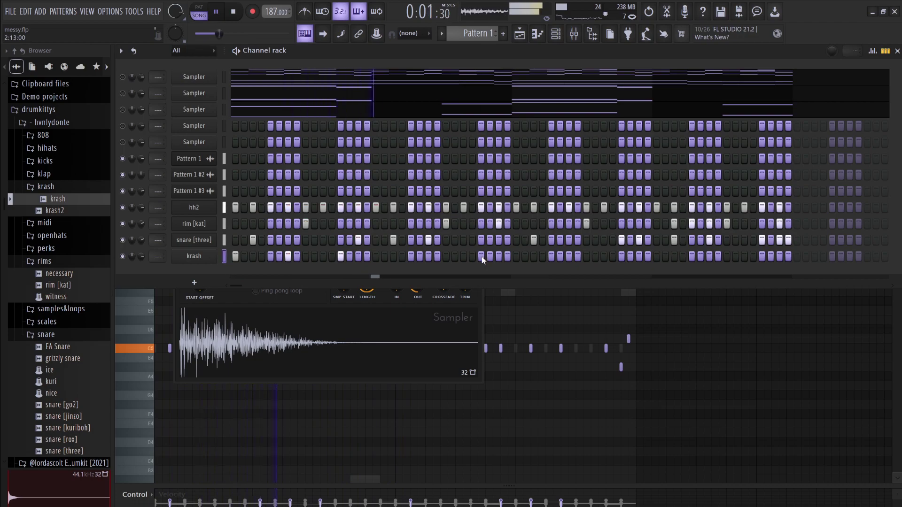
{"action": "left_click", "coordinate": [516, 256]}
{"action": "key", "text": "space"}
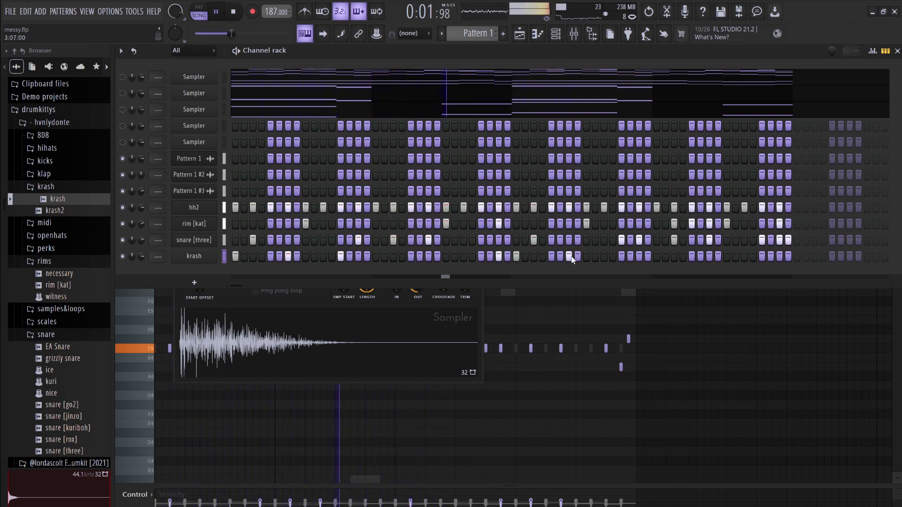
{"action": "left_click", "coordinate": [622, 256]}
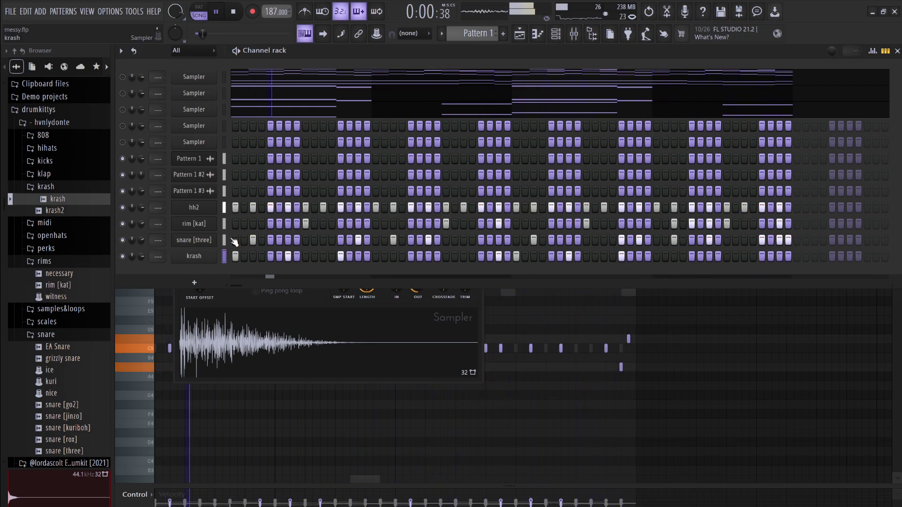
- Inspect the krash channel's sampler settings while replaying the beat, then return to the channel rack
{"action": "left_click", "coordinate": [194, 256]}
{"action": "left_click", "coordinate": [327, 324]}
{"action": "key", "text": "space"}
{"action": "key", "text": "space"}
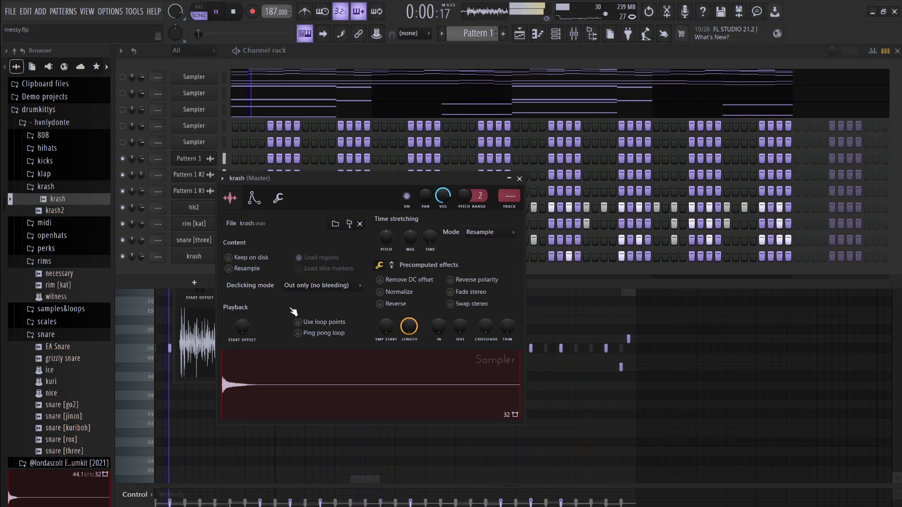
{"action": "left_click", "coordinate": [346, 61]}
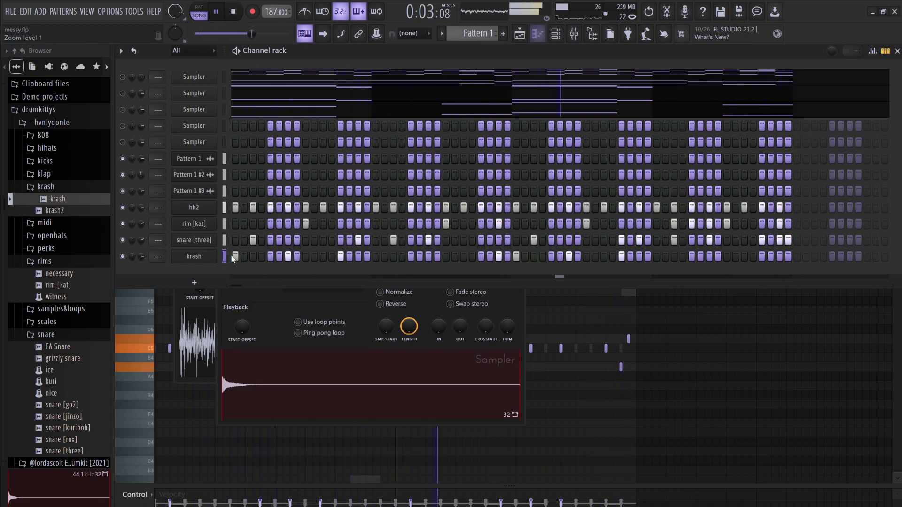
- Add two krash notes on C5 in bar 4 of the piano roll and shift them to steps 57 and 63
{"action": "key", "text": "F7"}
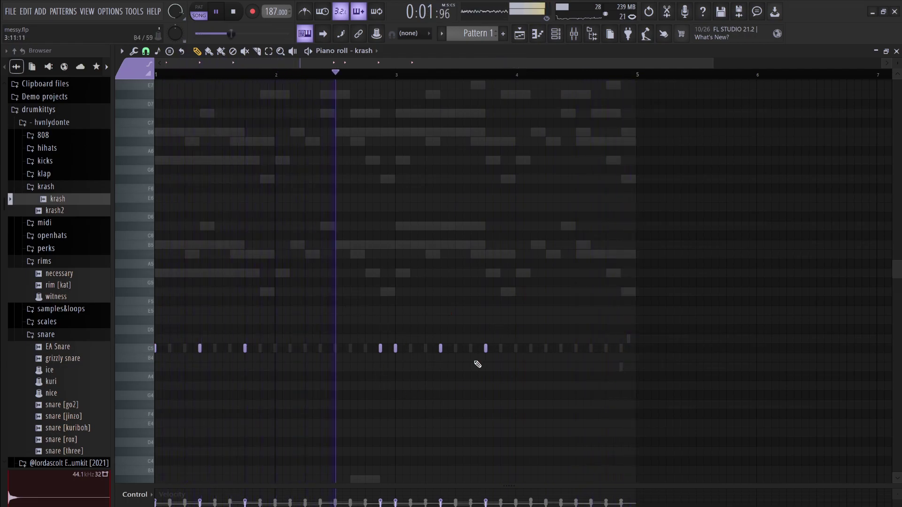
{"action": "left_click", "coordinate": [575, 348]}
{"action": "left_click", "coordinate": [562, 347]}
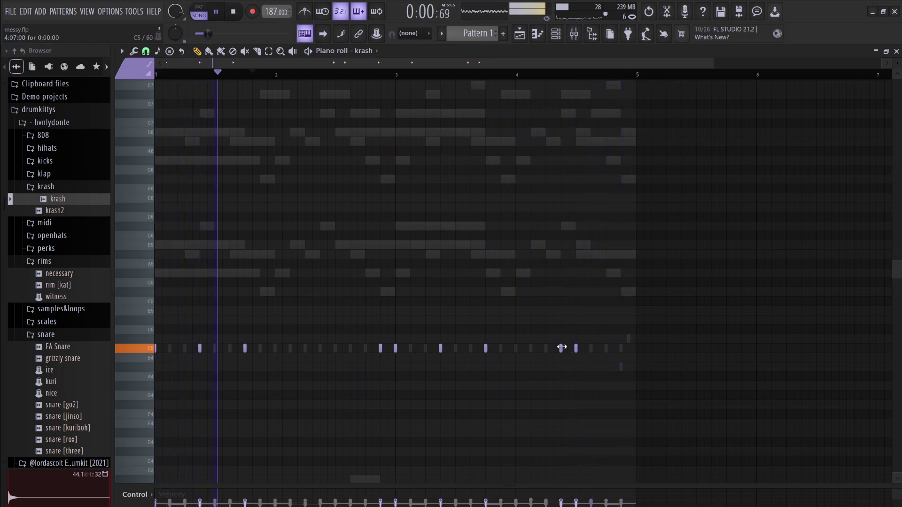
{"action": "right_click", "coordinate": [576, 348]}
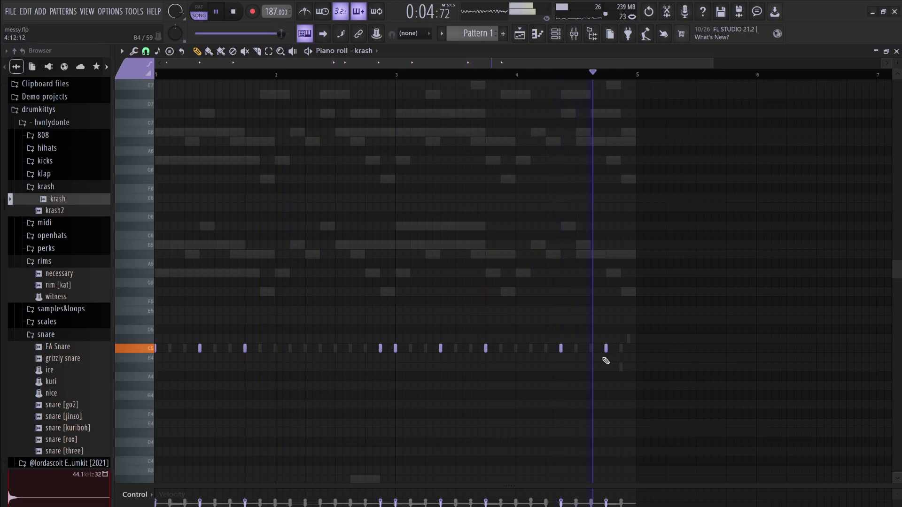
{"action": "left_click_drag", "start_coordinate": [560, 348], "coordinate": [620, 348]}
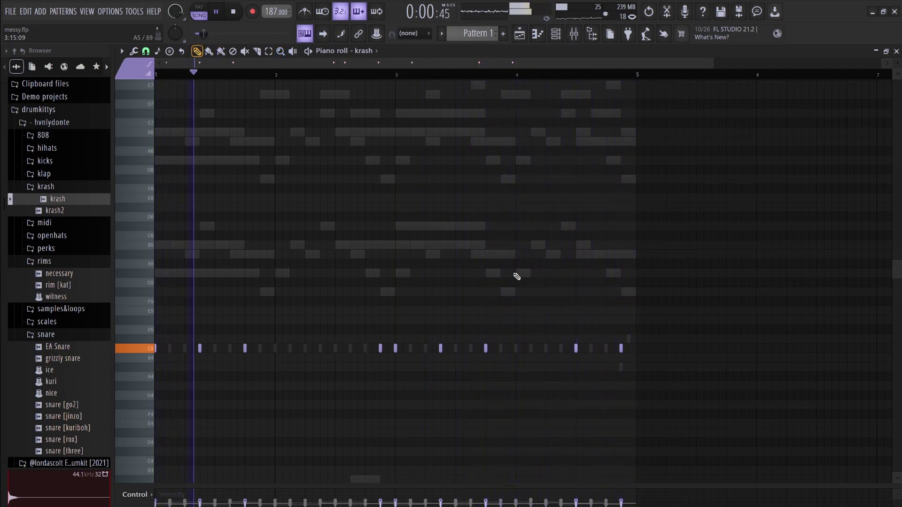
- Undo the stray piano roll edit, save the project and return to the channel rack
{"action": "left_click", "coordinate": [649, 377]}
{"action": "key", "text": "ctrl+z"}
{"action": "key", "text": "ctrl+s"}
{"action": "left_click_drag", "start_coordinate": [567, 333], "coordinate": [627, 358]}
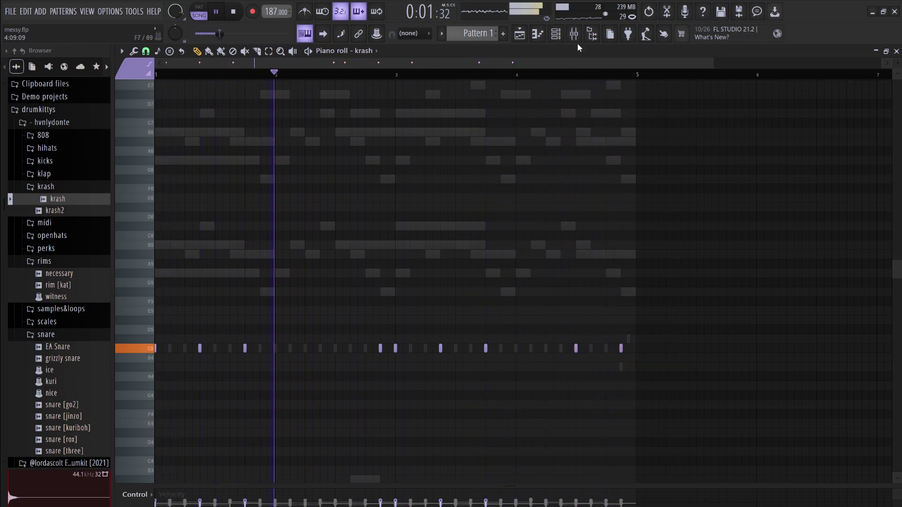
{"action": "left_click", "coordinate": [557, 34]}
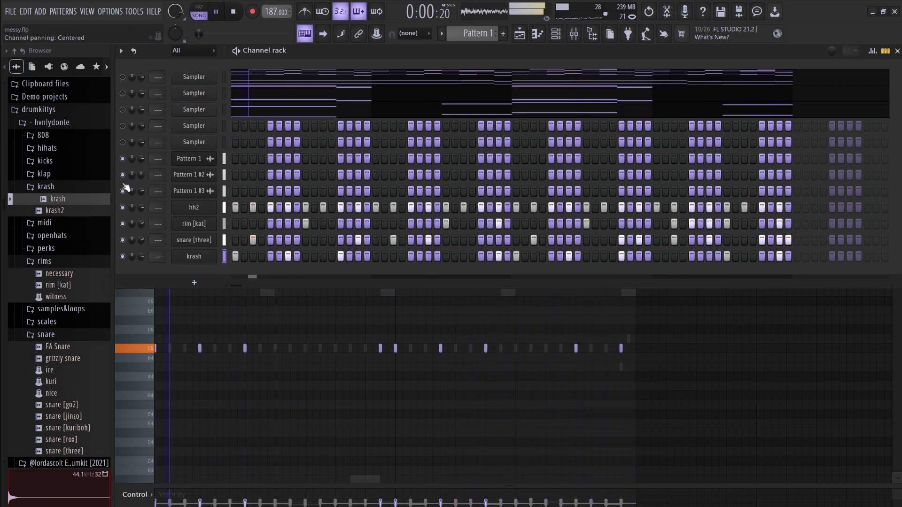
- Browse the 808 folder, audition several samples and add 808 (spinz) as a new channel
{"action": "left_click", "coordinate": [52, 136]}
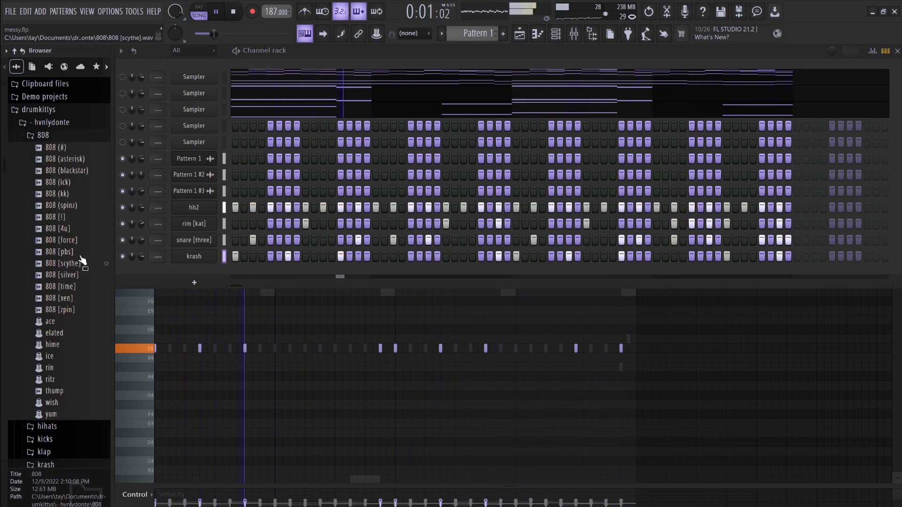
{"action": "left_click", "coordinate": [71, 206]}
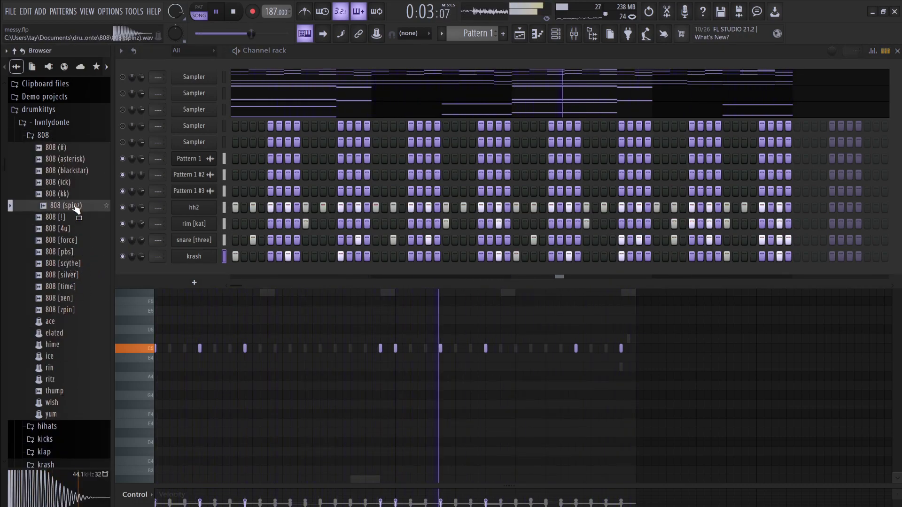
{"action": "left_click", "coordinate": [66, 298]}
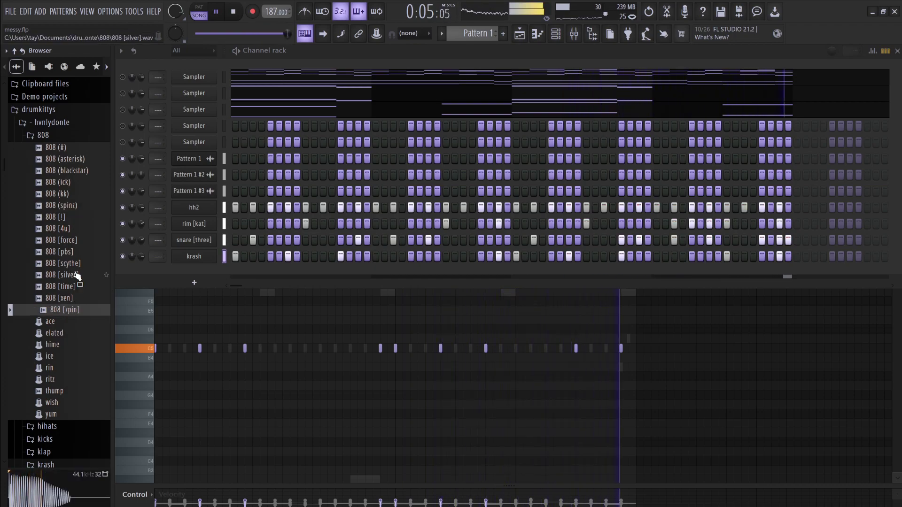
{"action": "left_click", "coordinate": [73, 206]}
{"action": "left_click_drag", "start_coordinate": [73, 210], "coordinate": [208, 273]}
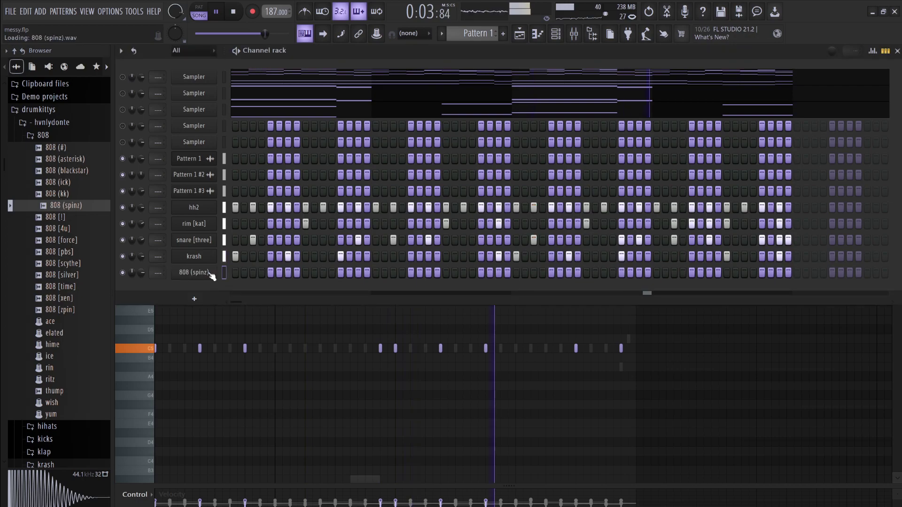
- Enable the 808 (spinz) volume envelope with maximum hold and zero attack, decay, sustain and release
{"action": "left_click", "coordinate": [200, 273]}
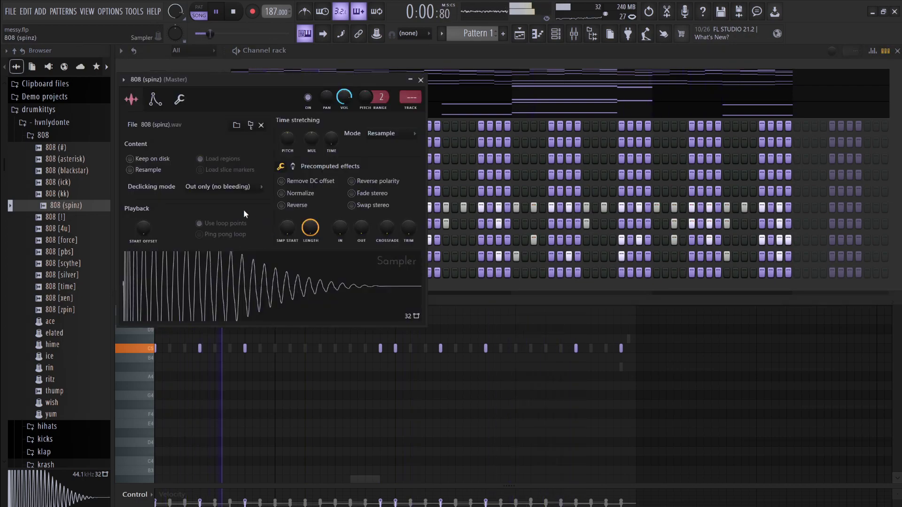
{"action": "key", "text": "space"}
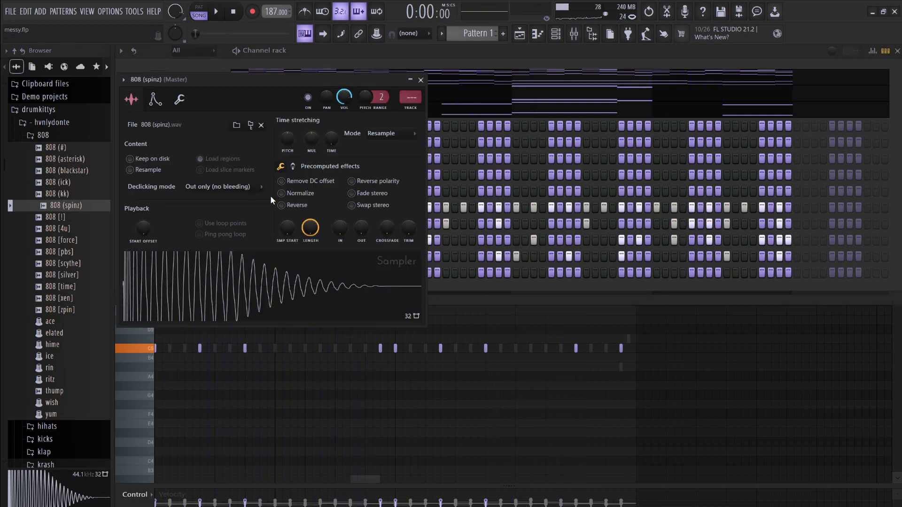
{"action": "left_click", "coordinate": [155, 99]}
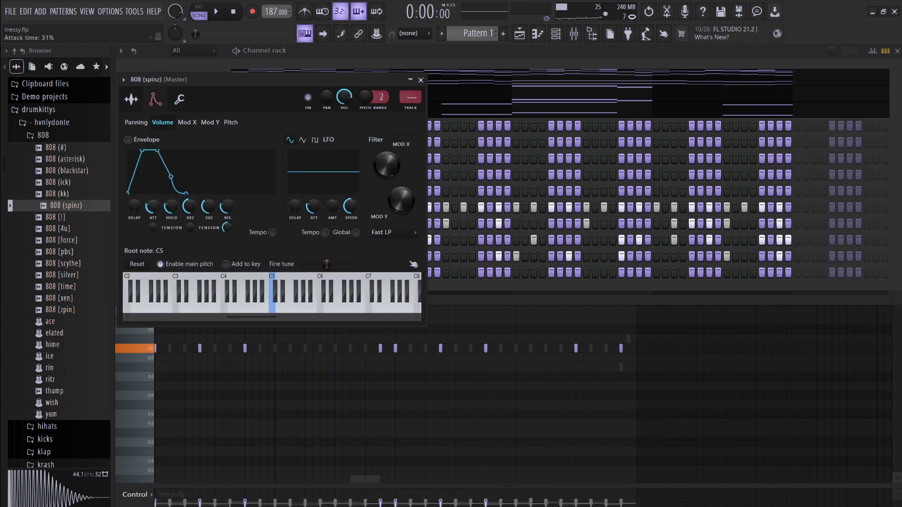
{"action": "left_click_drag", "start_coordinate": [151, 206], "coordinate": [151, 244]}
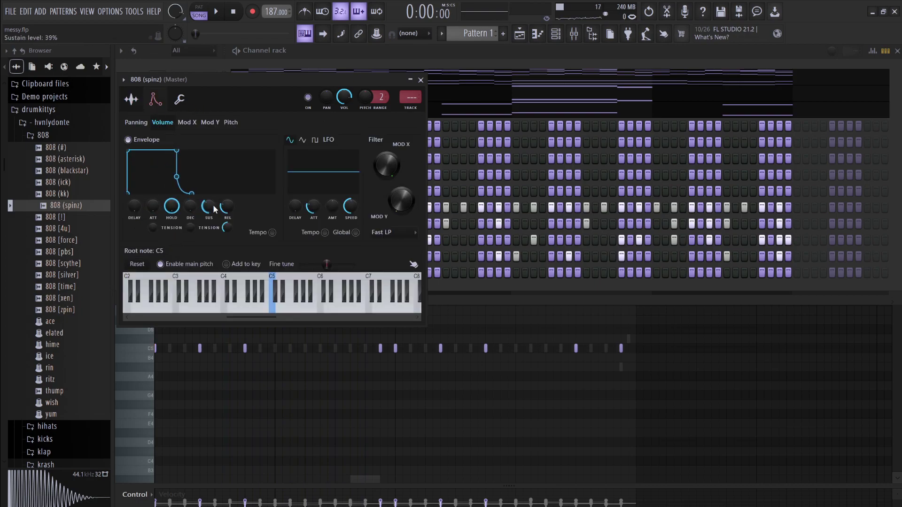
- Review the bass notes in the melody's piano roll and audition G#5 on the 808 (spinz) sampler's keyboard
{"action": "left_click", "coordinate": [504, 84]}
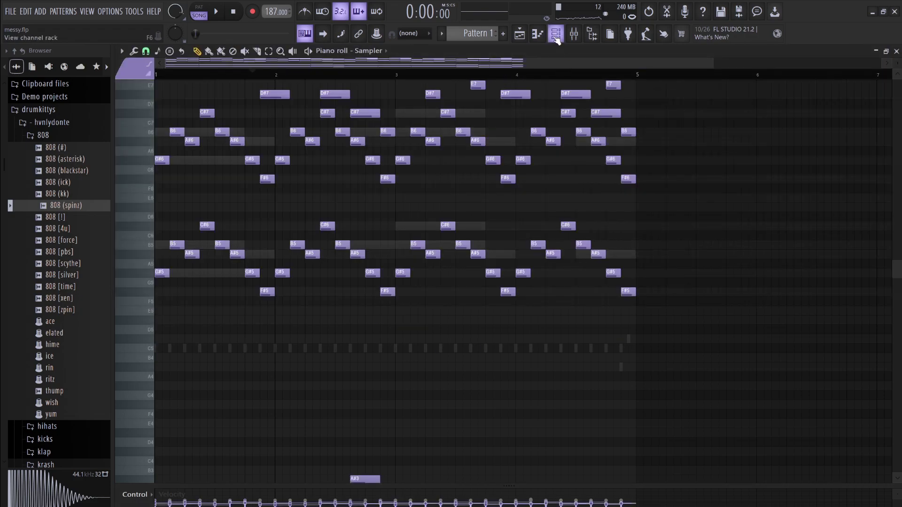
{"action": "scroll", "coordinate": [453, 419], "scroll_direction": "down", "scroll_amount": 5}
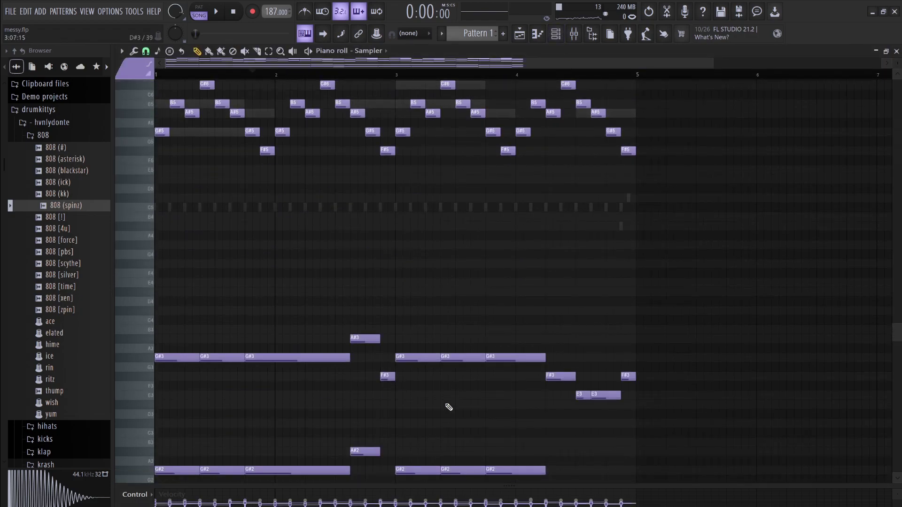
{"action": "left_click", "coordinate": [555, 39]}
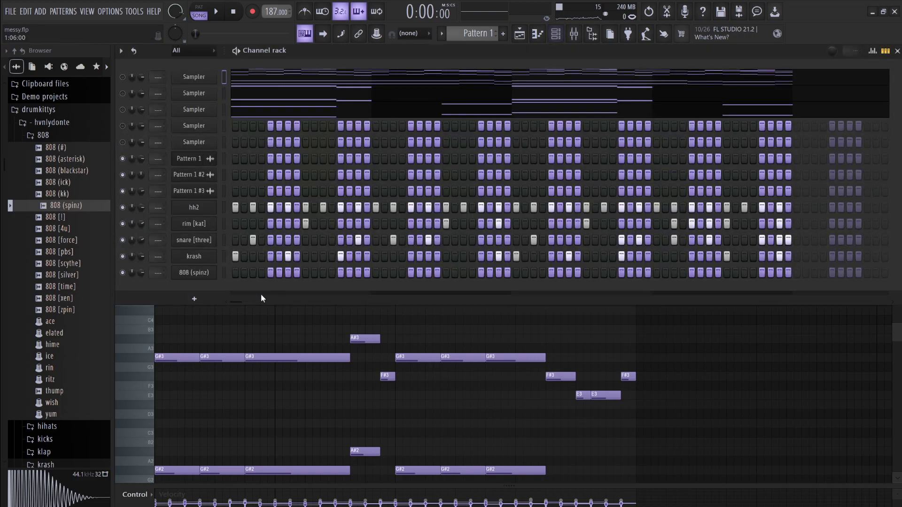
{"action": "left_click", "coordinate": [202, 278]}
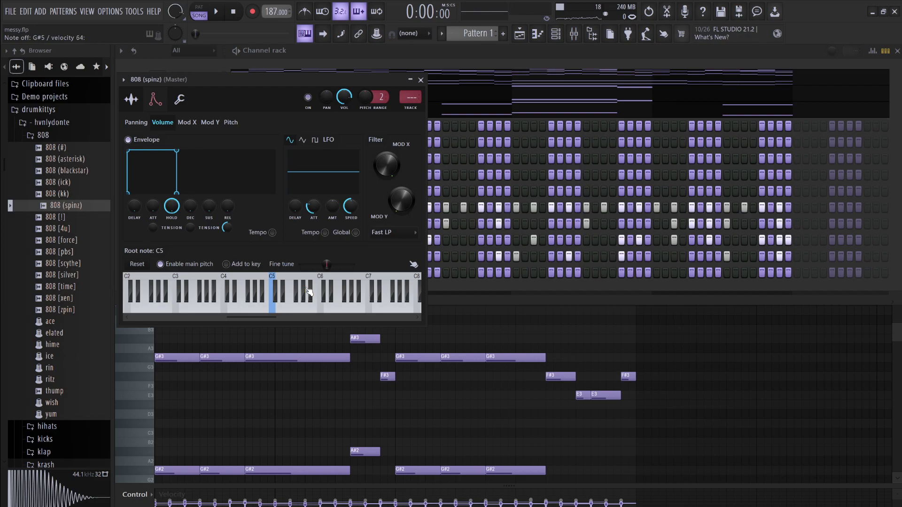
{"action": "left_click", "coordinate": [420, 80]}
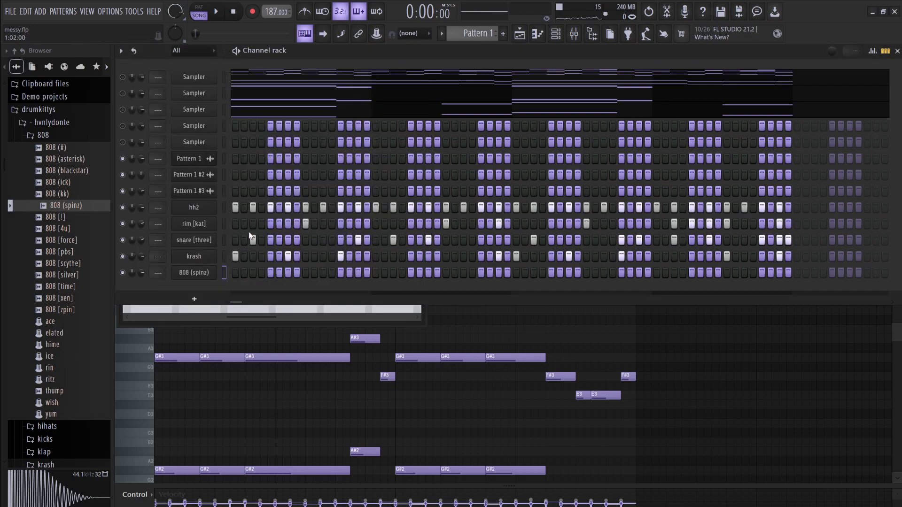
- Copy the melody's lowest bass line, beginning on G#2, into the 808 (spinz) piano roll and align it to the start of bar 1
{"action": "scroll", "coordinate": [568, 464], "scroll_direction": "down", "scroll_amount": 3}
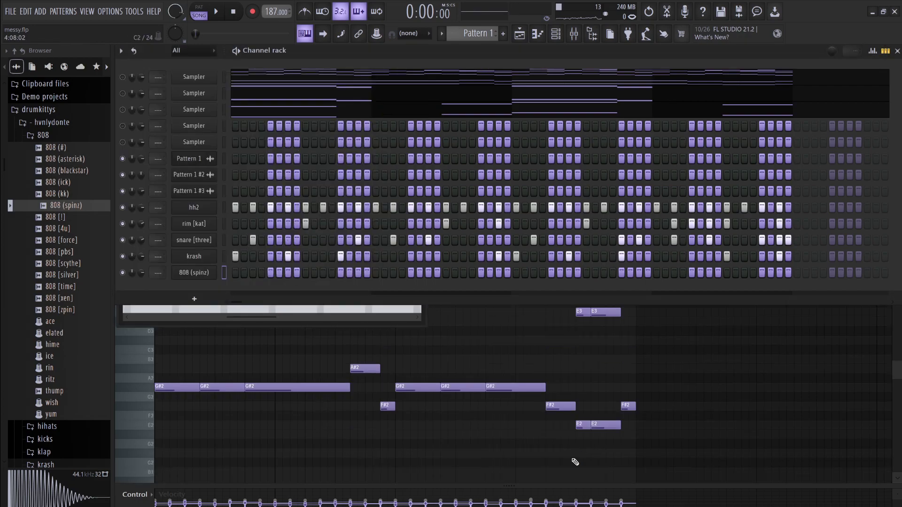
{"action": "key", "text": "F6"}
{"action": "left_click_drag", "start_coordinate": [642, 454], "coordinate": [113, 355]}
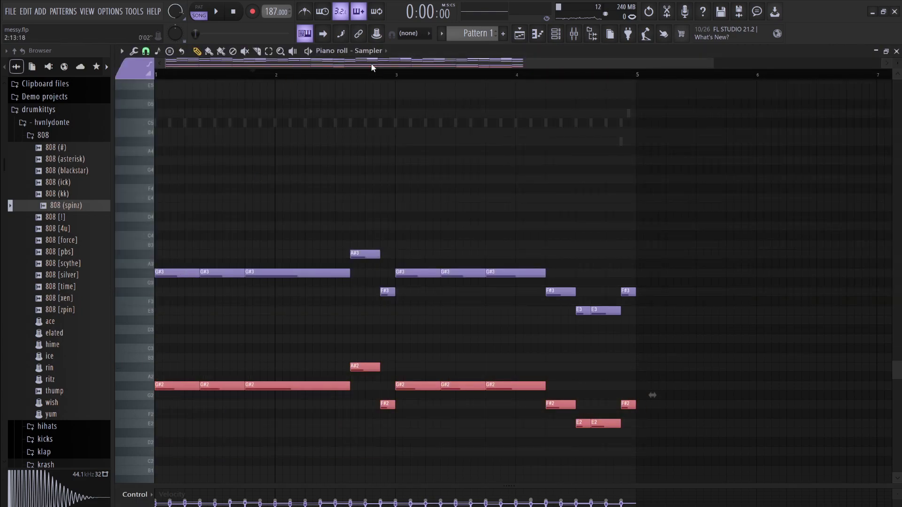
{"action": "left_click", "coordinate": [390, 269]}
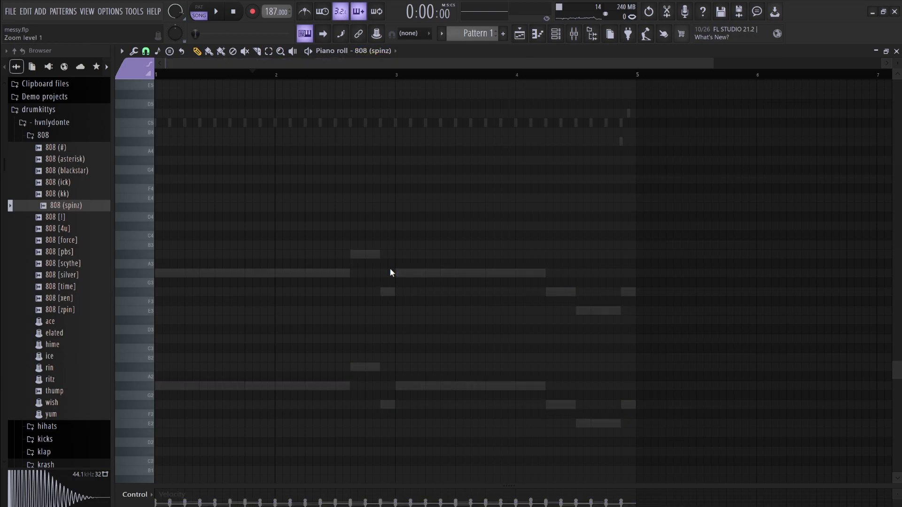
{"action": "key", "text": "ctrl+v"}
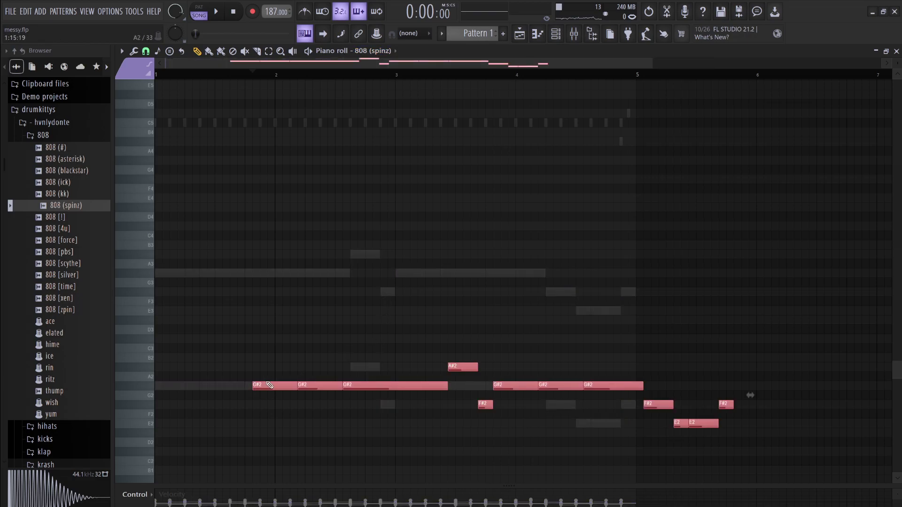
{"action": "left_click_drag", "start_coordinate": [276, 390], "coordinate": [167, 392]}
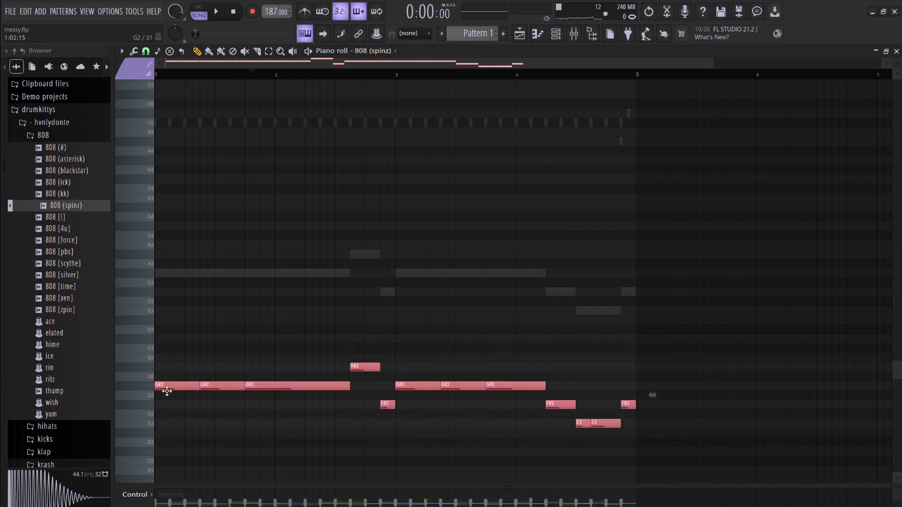
- Raise the velocity of the pasted 808 notes, transpose them up three octaves to begin on G#5, and play the beat
{"action": "key", "text": "ctrl+Up"}
{"action": "key", "text": "ctrl+Up"}
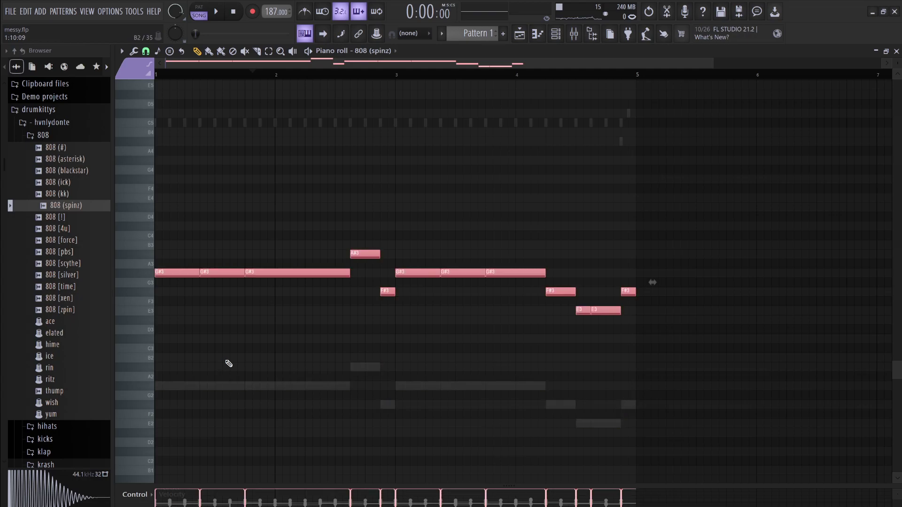
{"action": "key", "text": "ctrl+Up"}
{"action": "key", "text": "space"}
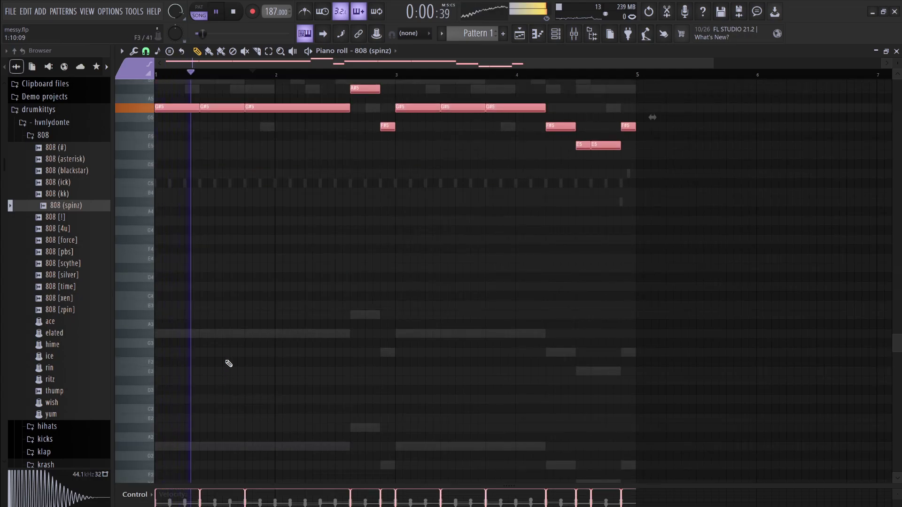
- Try the 808 notes one octave lower, restore them to G#5, replay the beat and return to the channel rack
{"action": "key", "text": "ctrl+Down"}
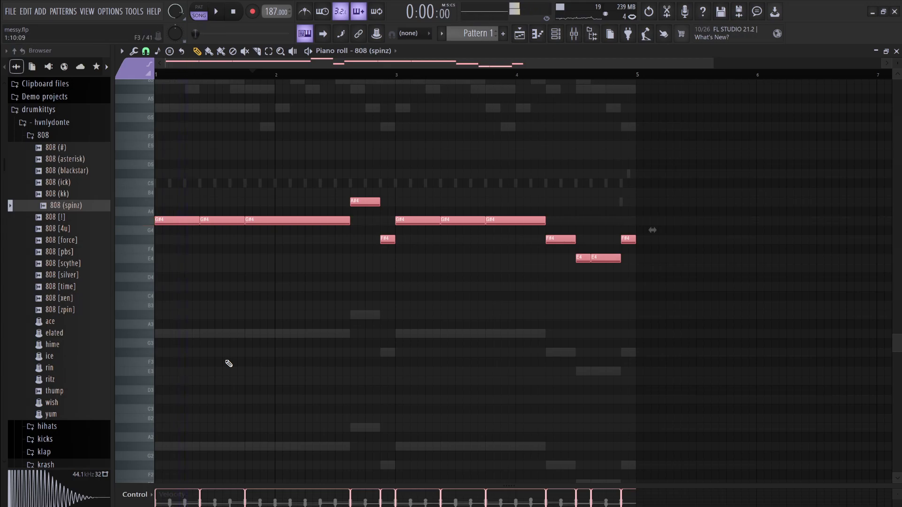
{"action": "key", "text": "ctrl+Up"}
{"action": "key", "text": "space"}
{"action": "key", "text": "space"}
{"action": "key", "text": "space"}
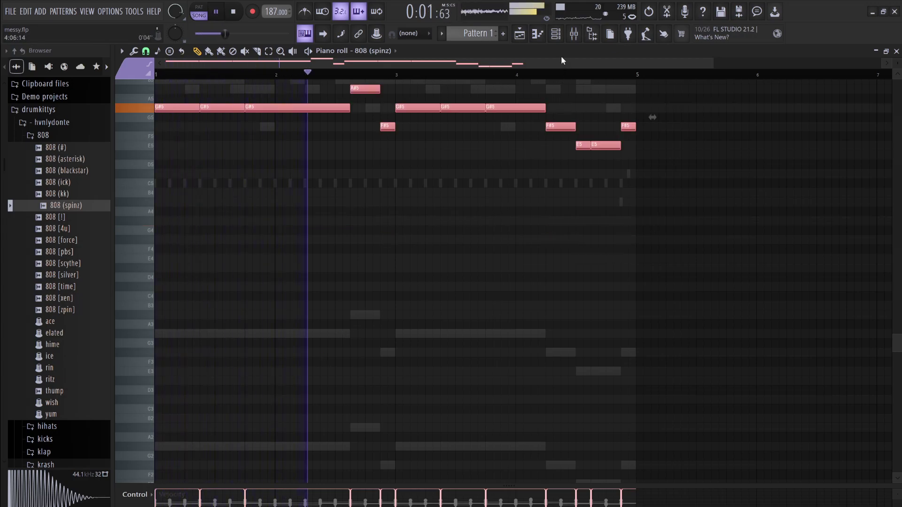
{"action": "key", "text": "space"}
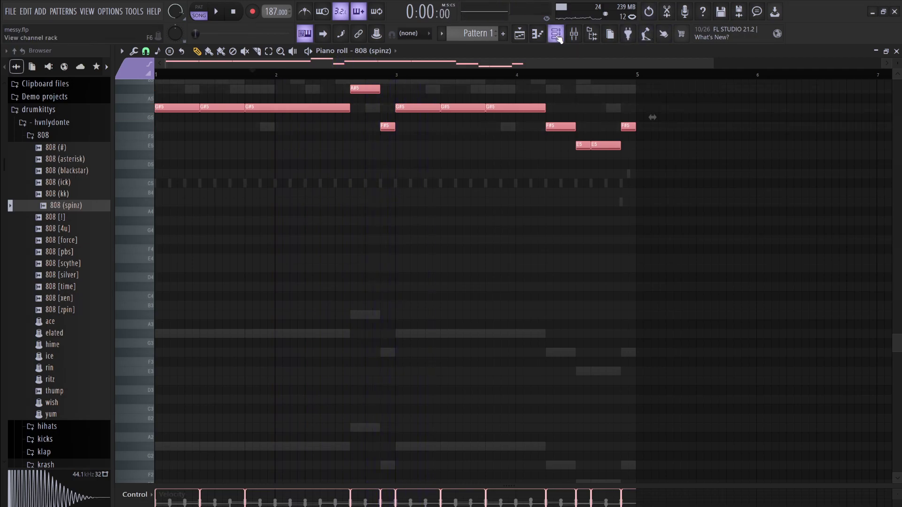
{"action": "left_click", "coordinate": [558, 36]}
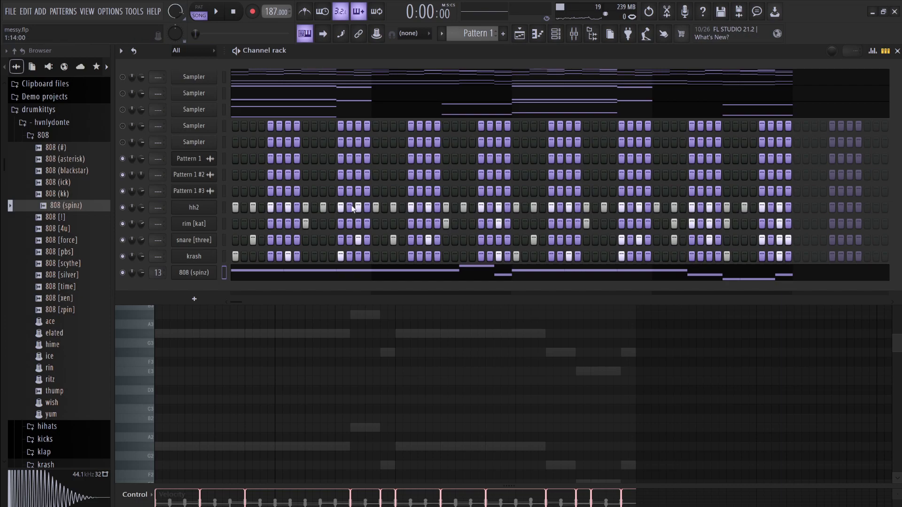
- Add Fruity soft clipper to slot 4 of the Master mixer track, lower its post gain and play the beat
{"action": "left_click", "coordinate": [575, 35]}
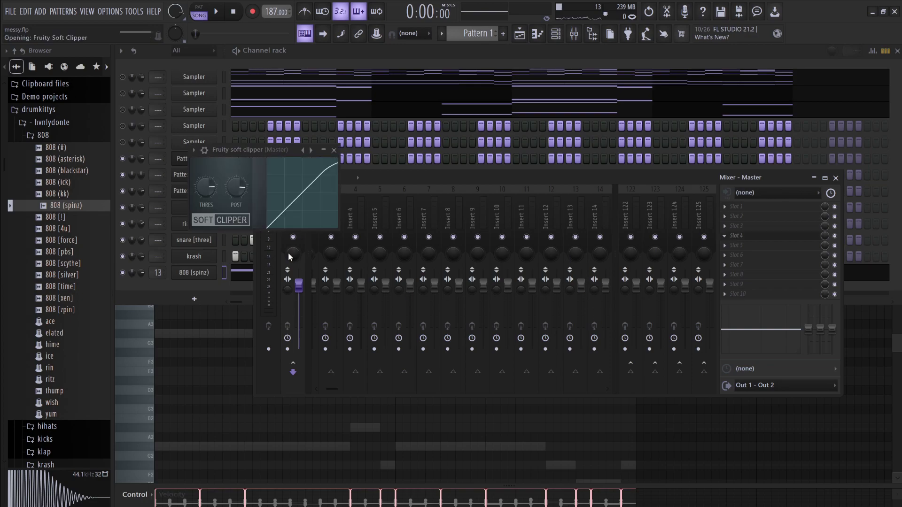
{"action": "key", "text": "space"}
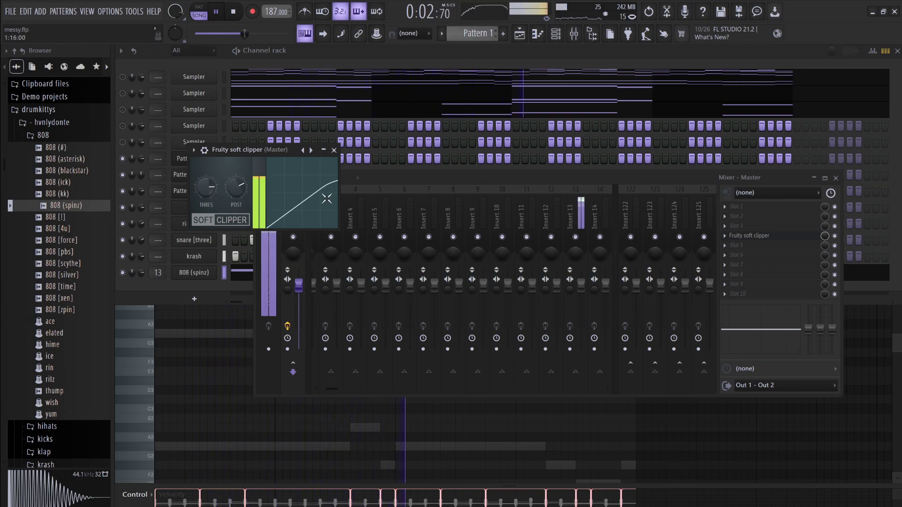
- Move the rim [kat] channel above hh2, and assign rim [kat], hh2, snare [three] and krash to mixer tracks 14 to 17
{"action": "left_click", "coordinate": [414, 70]}
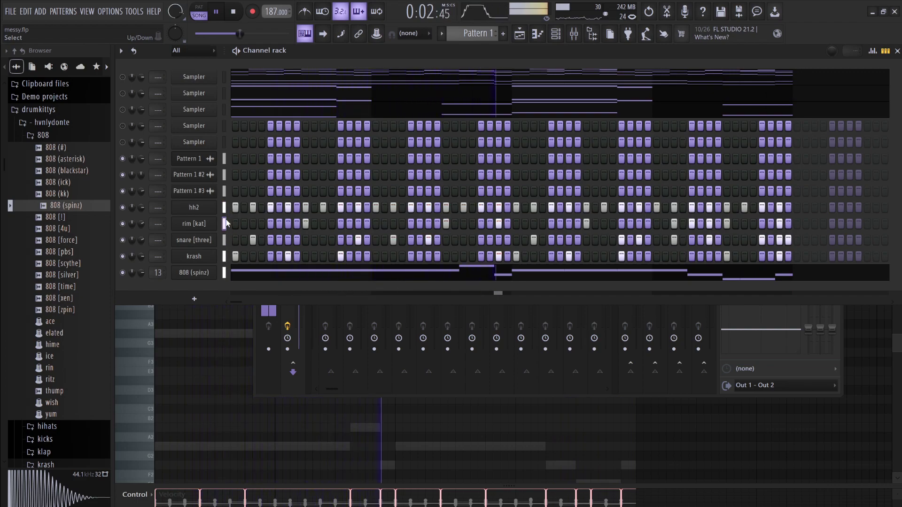
{"action": "key", "text": "alt+Up"}
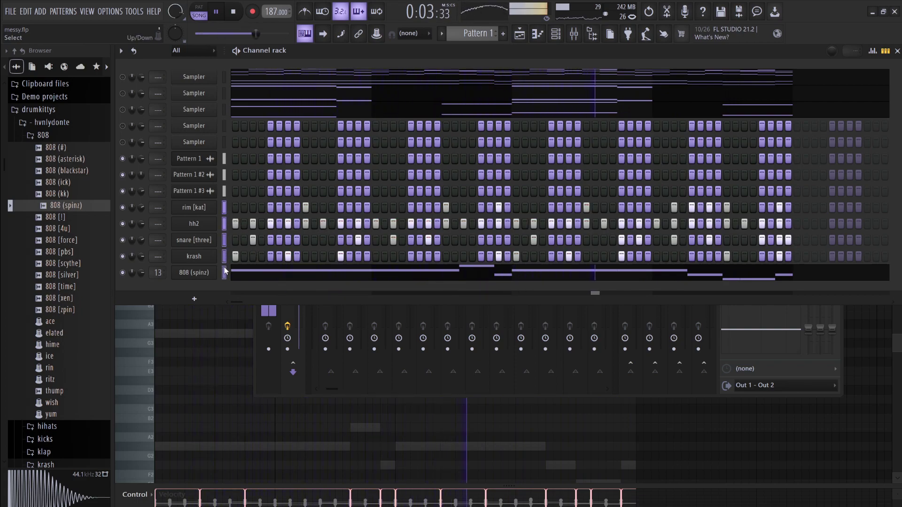
{"action": "left_click", "coordinate": [506, 315]}
{"action": "left_click", "coordinate": [594, 217]}
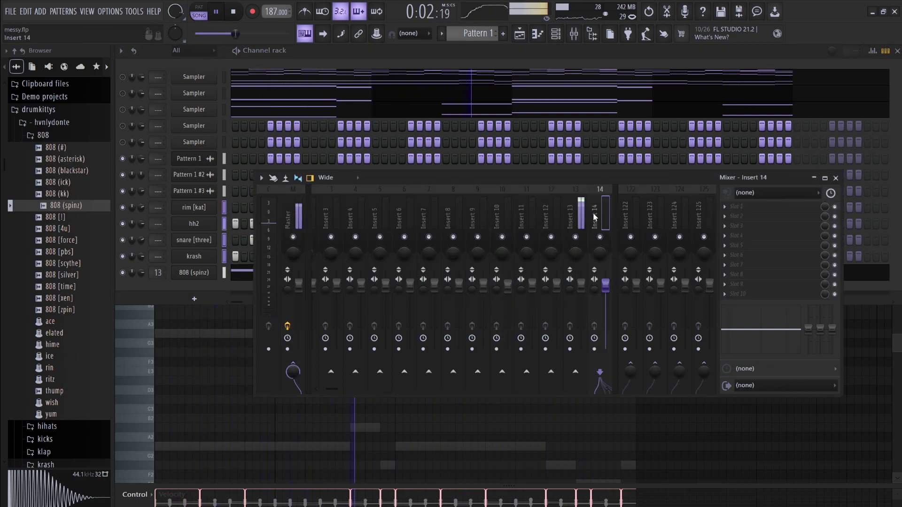
{"action": "key", "text": "ctrl+shift+l"}
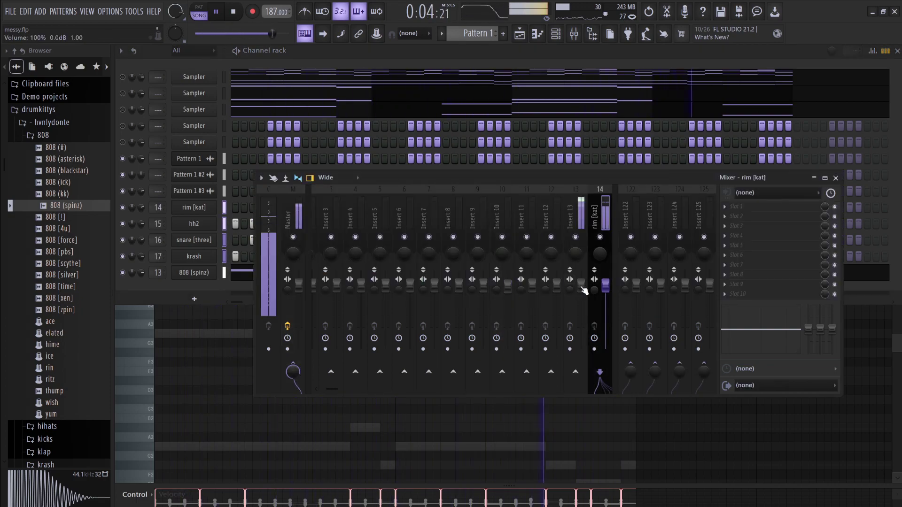
- Adjust the stereo separation of the 808's Insert 13 and route mixer tracks 13 to 17 into Insert 12
{"action": "left_click_drag", "start_coordinate": [569, 290], "coordinate": [581, 274]}
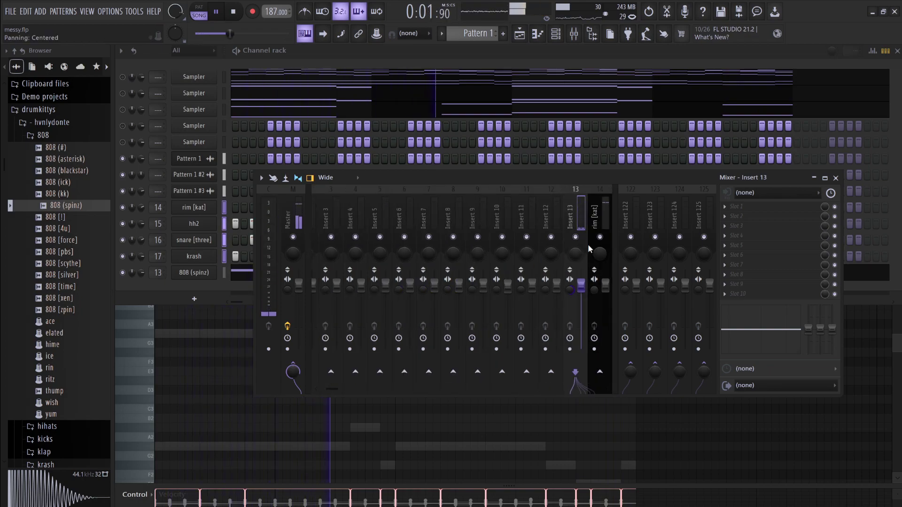
{"action": "scroll", "coordinate": [604, 201], "scroll_direction": "down", "scroll_amount": 3}
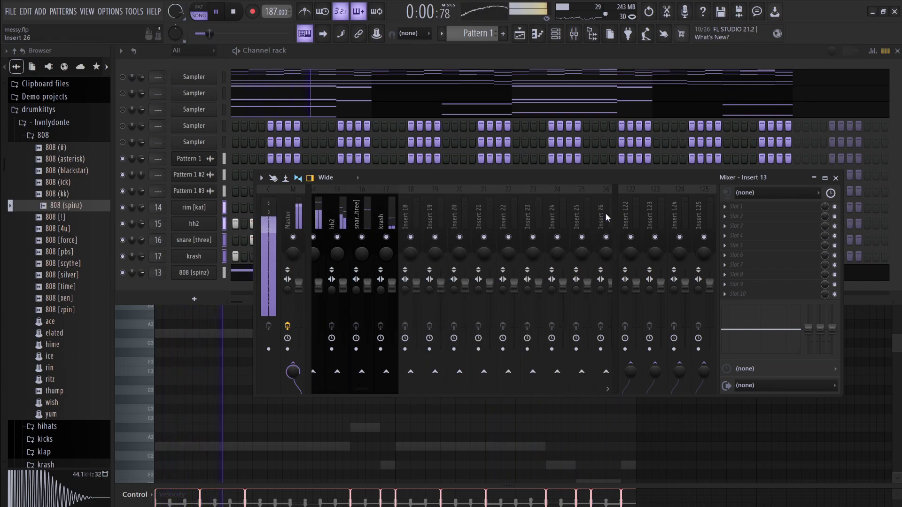
{"action": "scroll", "coordinate": [594, 218], "scroll_direction": "down", "scroll_amount": 6}
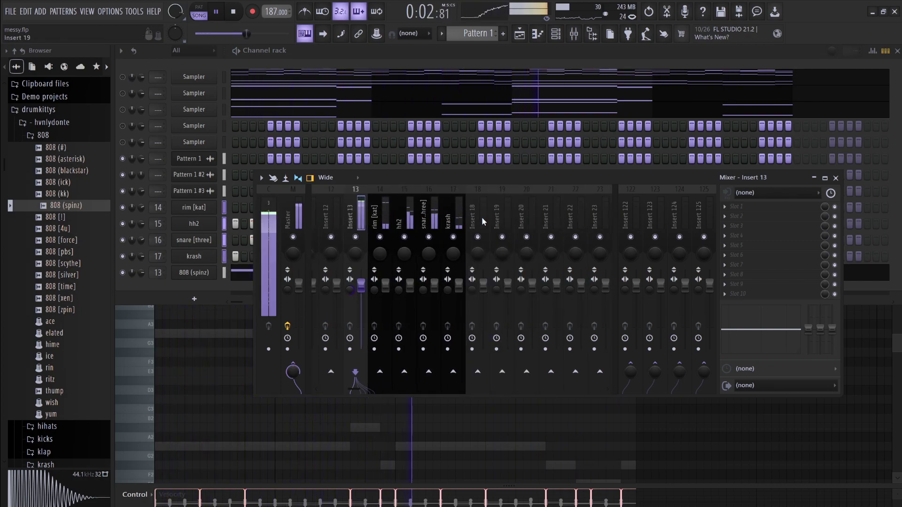
{"action": "left_click", "coordinate": [334, 214]}
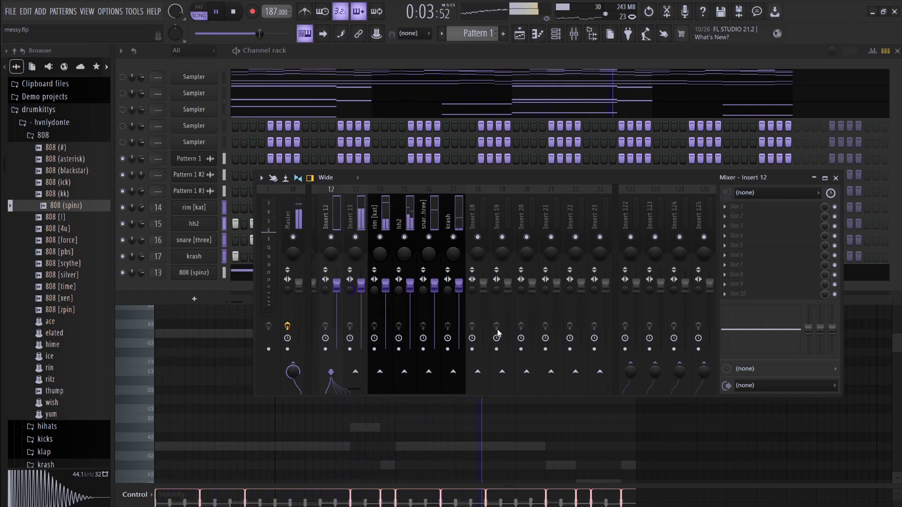
- Mute Insert 12 to silence the 808 and drums
{"action": "left_click", "coordinate": [398, 220]}
{"action": "scroll", "coordinate": [398, 218], "scroll_direction": "up", "scroll_amount": 5}
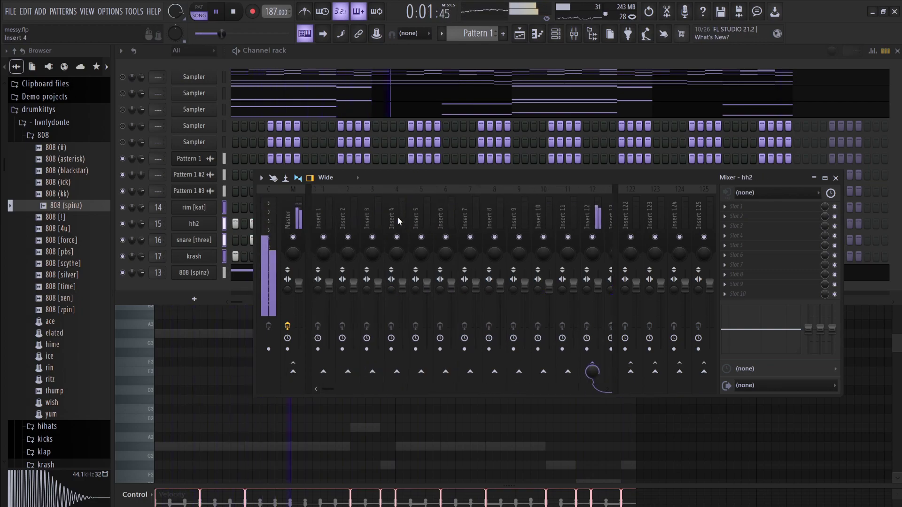
{"action": "left_click", "coordinate": [593, 238]}
- Select the Pattern 1, Pattern 1 #2 and Pattern 1 #3 audio channels and assign them to mixer tracks 1 to 3
{"action": "left_click", "coordinate": [527, 36]}
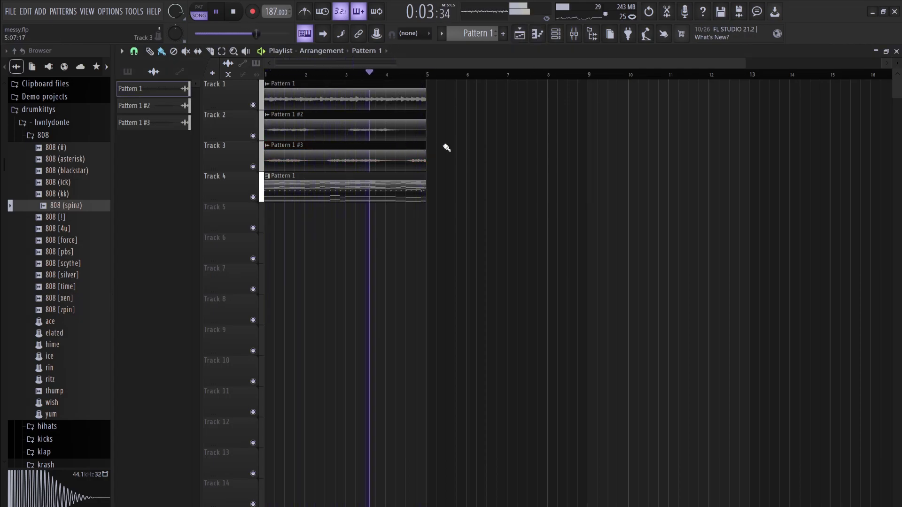
{"action": "left_click", "coordinate": [556, 33]}
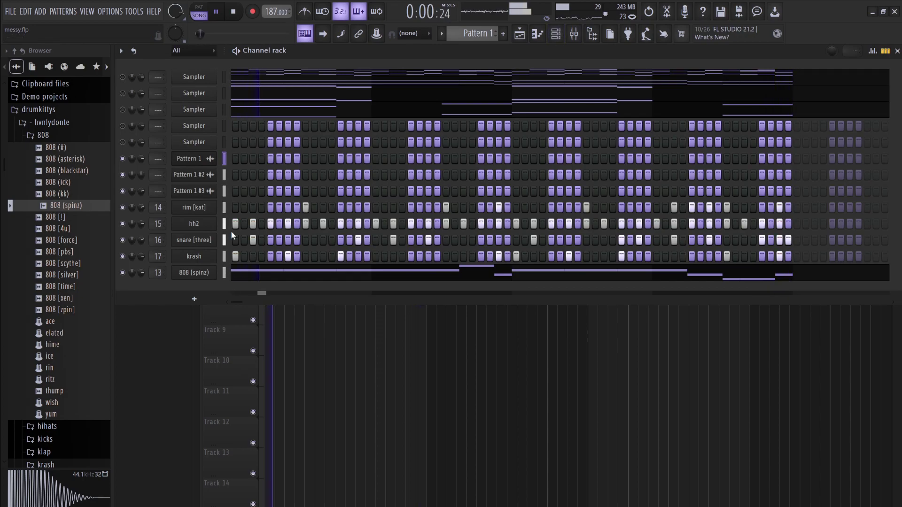
{"action": "right_click", "coordinate": [225, 191]}
{"action": "right_click", "coordinate": [225, 160]}
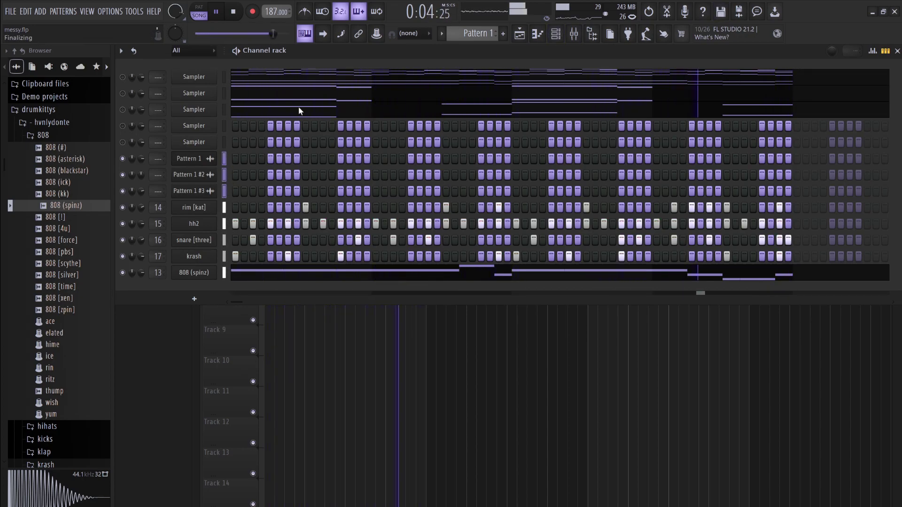
{"action": "left_click", "coordinate": [575, 38]}
{"action": "left_click", "coordinate": [574, 34]}
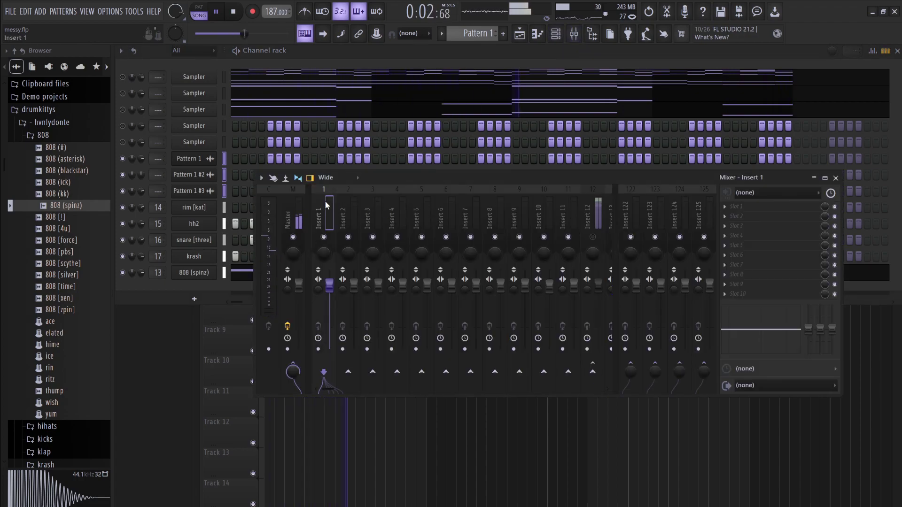
{"action": "key", "text": "ctrl+l"}
- Route the three melody tracks, Pattern 1, #2 and #3, into Insert 4
{"action": "left_click", "coordinate": [392, 216]}
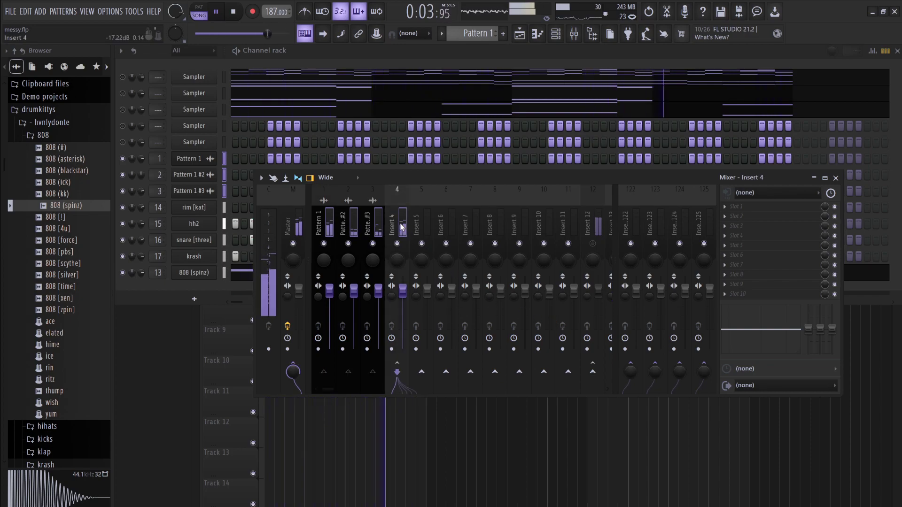
{"action": "left_click", "coordinate": [363, 220]}
{"action": "left_click", "coordinate": [346, 223], "text": "ctrl+shift"}
{"action": "left_click", "coordinate": [325, 223], "text": "ctrl+shift"}
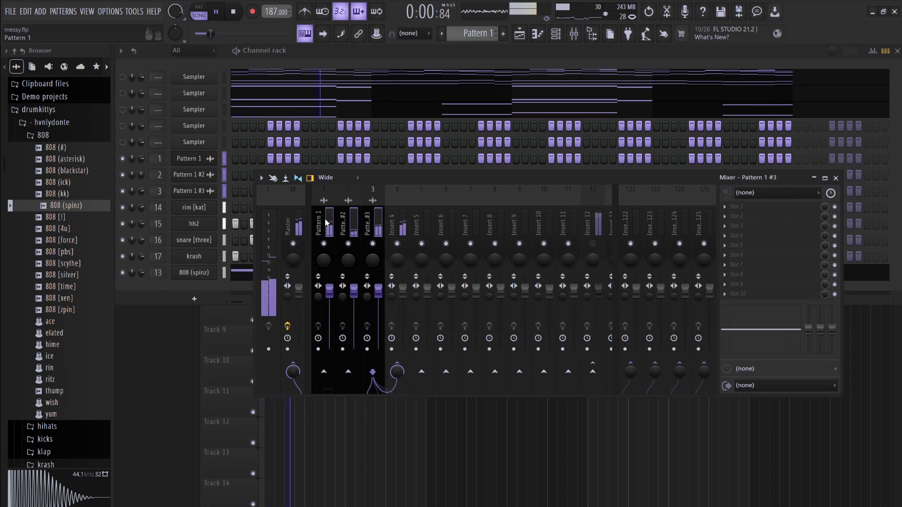
{"action": "left_click", "coordinate": [397, 223], "text": "ctrl+shift"}
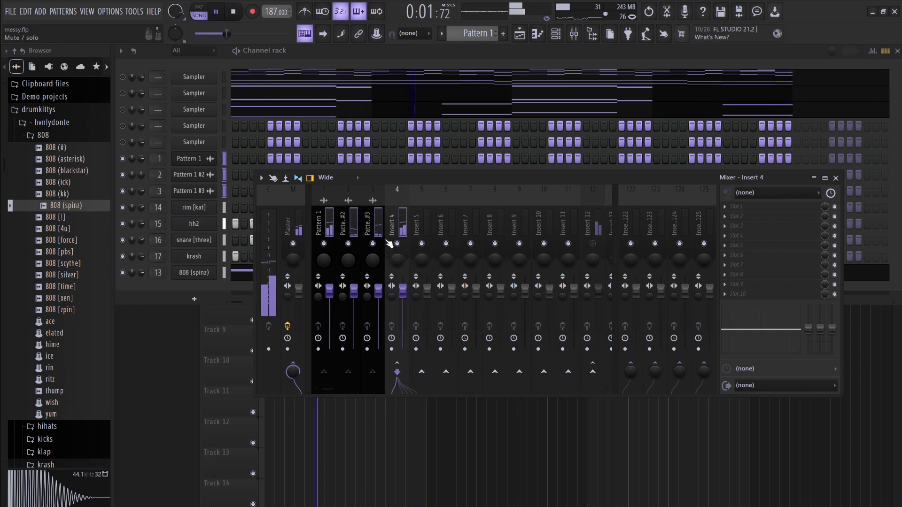
- Pull the #2 and #3 faders fully down, widen Pattern 1's stereo, and set its EQ to -8.1 at 90 Hz and 4.7 at 7.0 kHz
{"action": "left_click", "coordinate": [359, 222]}
{"action": "left_click_drag", "start_coordinate": [378, 288], "coordinate": [353, 349]}
{"action": "left_click_drag", "start_coordinate": [318, 297], "coordinate": [318, 307]}
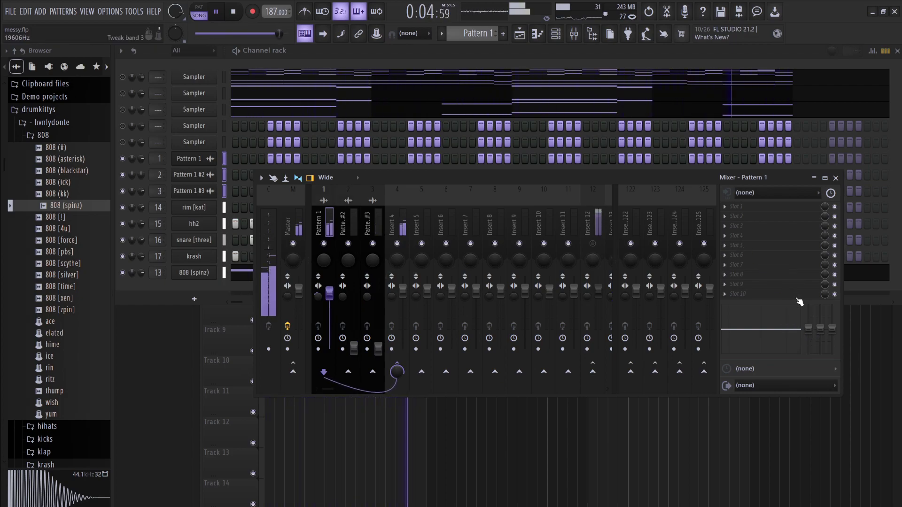
{"action": "left_click_drag", "start_coordinate": [808, 330], "coordinate": [784, 323]}
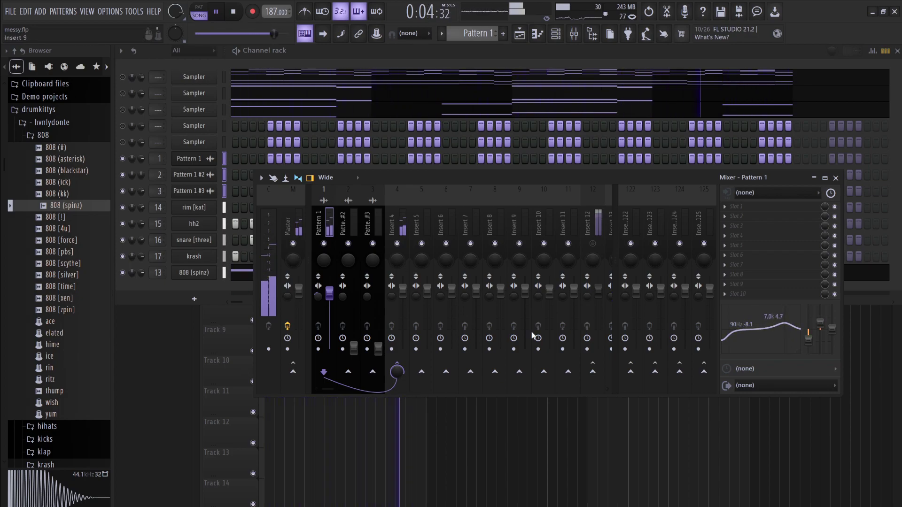
- Raise the Pattern 1 #2 fader partway, then cut the lows and boost the upper frequencies in its track EQ
{"action": "left_click", "coordinate": [347, 350]}
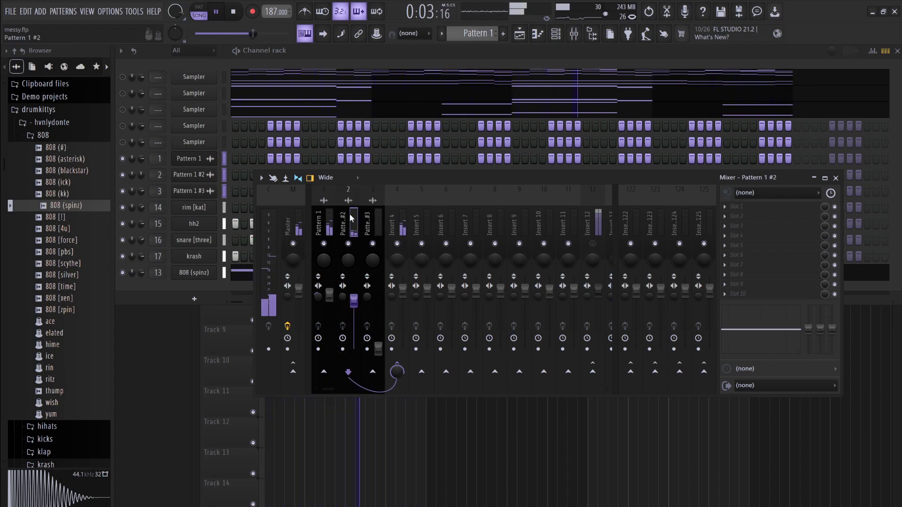
{"action": "left_click_drag", "start_coordinate": [808, 328], "coordinate": [809, 352]}
{"action": "left_click_drag", "start_coordinate": [753, 331], "coordinate": [786, 322]}
- Raise the Pattern 1 #3 fader, set stereo separation to 23% separated, and set its EQ to -18.0 at 90 Hz and 3.7 at 5.1 kHz
{"action": "left_click", "coordinate": [379, 348]}
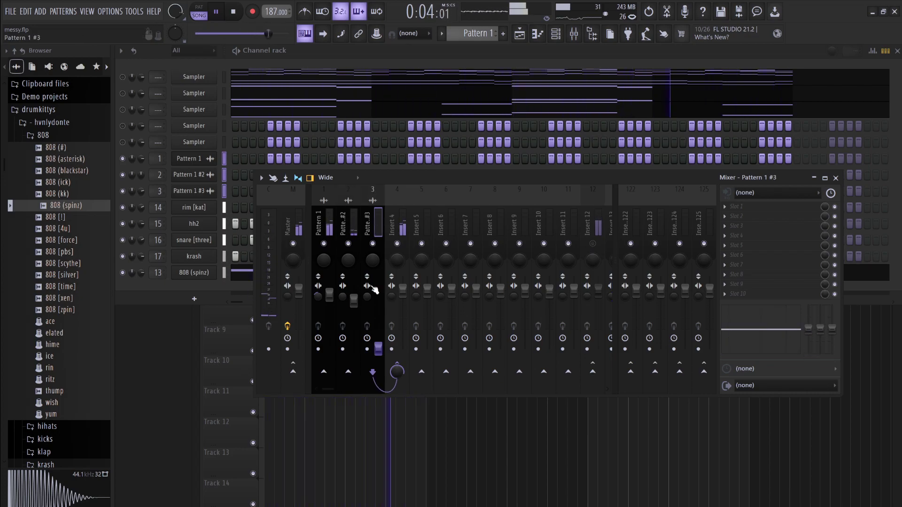
{"action": "left_click_drag", "start_coordinate": [378, 349], "coordinate": [378, 299]}
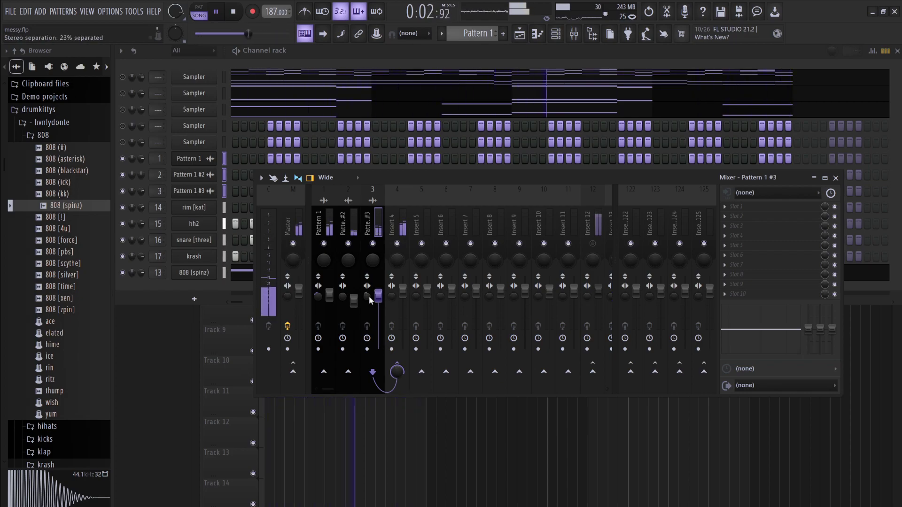
{"action": "left_click_drag", "start_coordinate": [808, 328], "coordinate": [808, 353]}
{"action": "left_click_drag", "start_coordinate": [765, 333], "coordinate": [776, 324]}
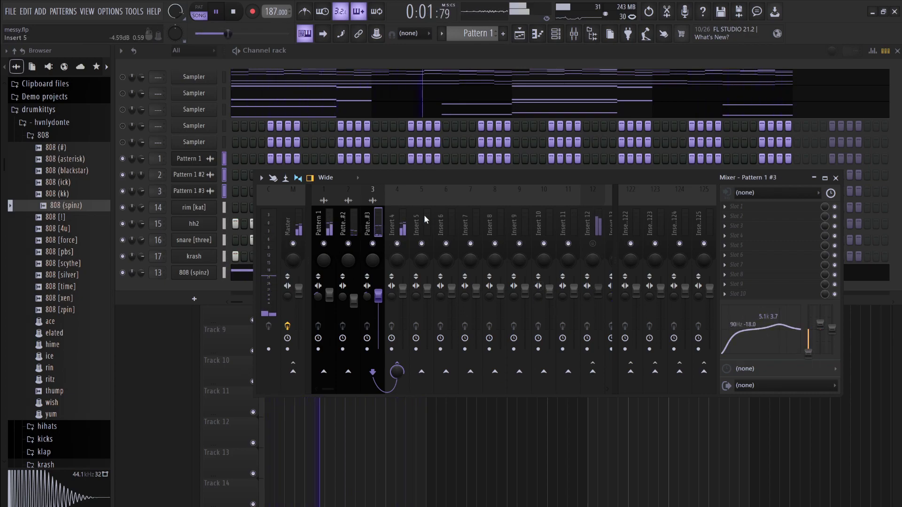
- Add FabFilter Pro-C 2 to Insert 4 with attack 0.86 ms, dry gain -12.65 dB, wet gain +1.85 dB, threshold -17.09 dB and a lower ratio
{"action": "left_click", "coordinate": [395, 207]}
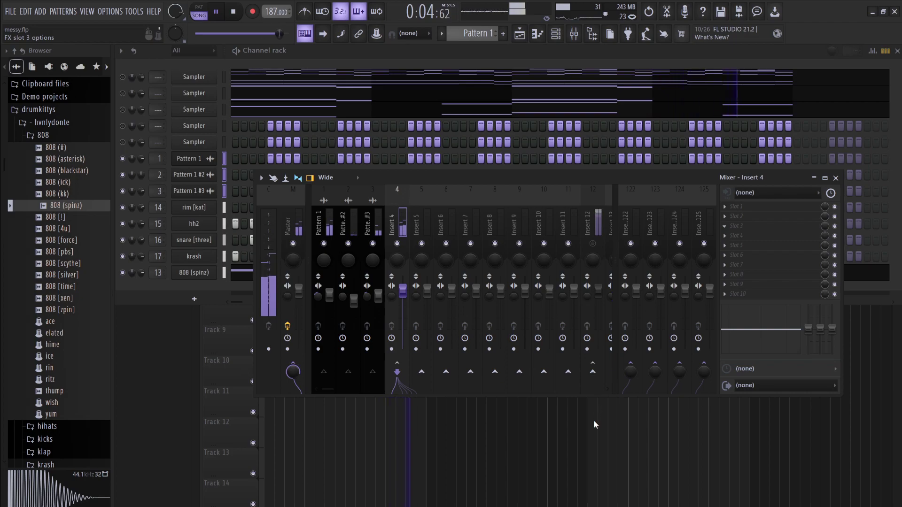
{"action": "left_click", "coordinate": [680, 74]}
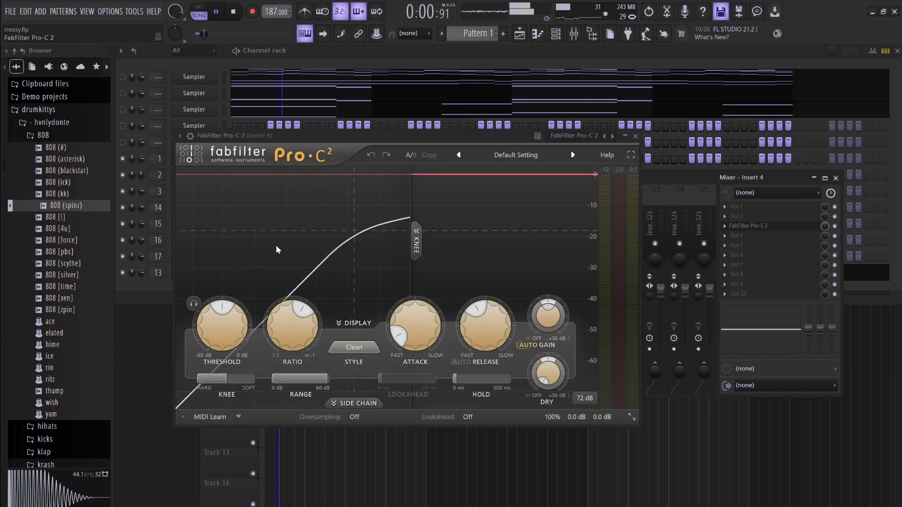
{"action": "left_click_drag", "start_coordinate": [212, 334], "coordinate": [249, 373]}
{"action": "left_click_drag", "start_coordinate": [283, 315], "coordinate": [284, 338]}
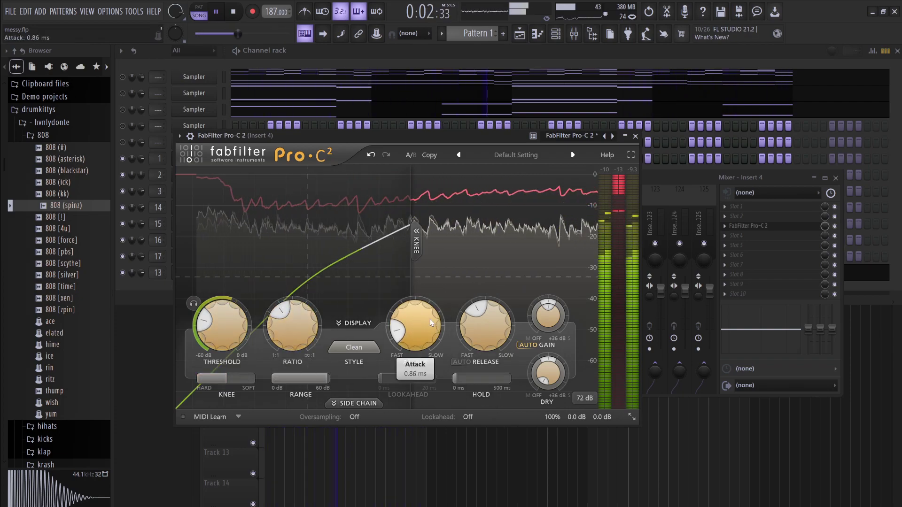
{"action": "left_click_drag", "start_coordinate": [546, 376], "coordinate": [535, 348]}
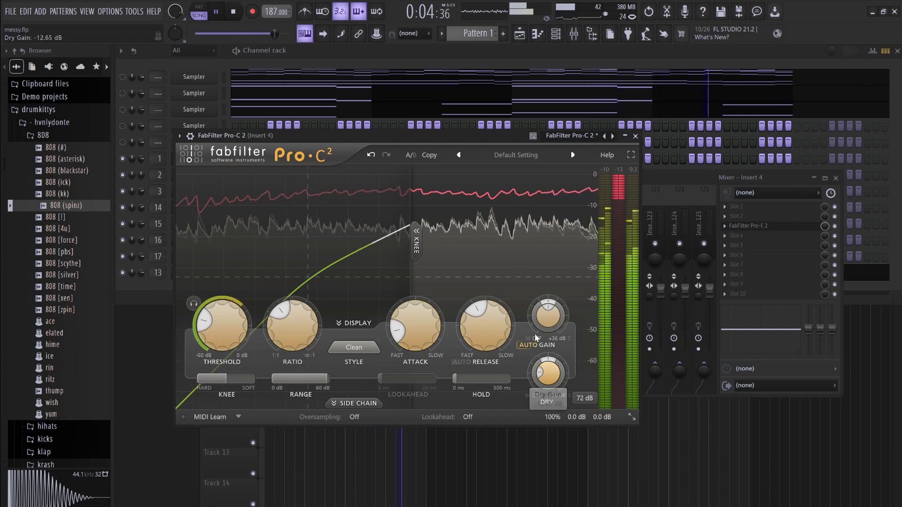
{"action": "left_click_drag", "start_coordinate": [547, 306], "coordinate": [546, 301]}
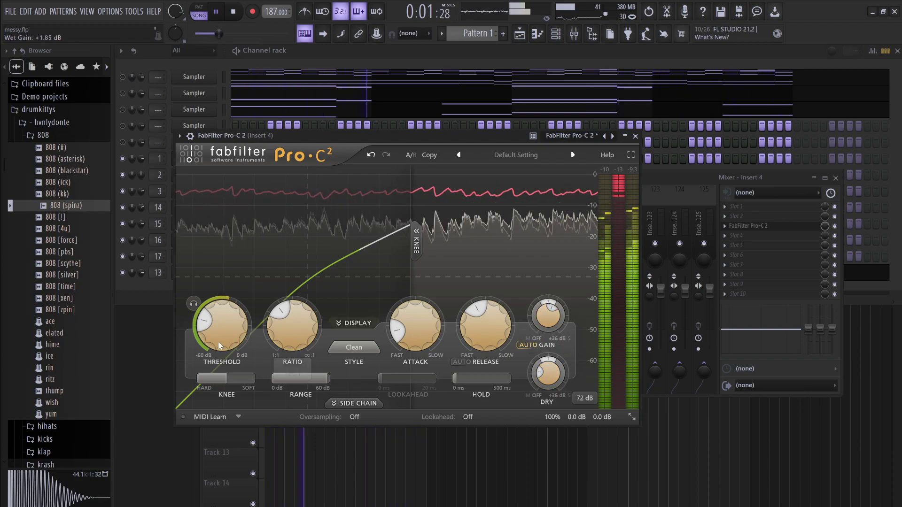
{"action": "left_click_drag", "start_coordinate": [220, 329], "coordinate": [228, 285]}
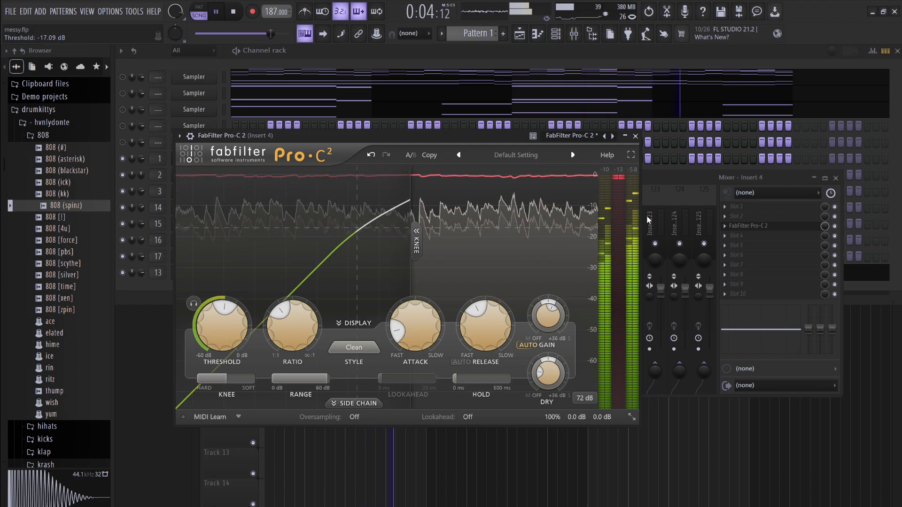
- Add Fruity Reeverb 2 to slot 5 of Insert 4 and set its mix level to 16%
{"action": "left_click", "coordinate": [747, 249]}
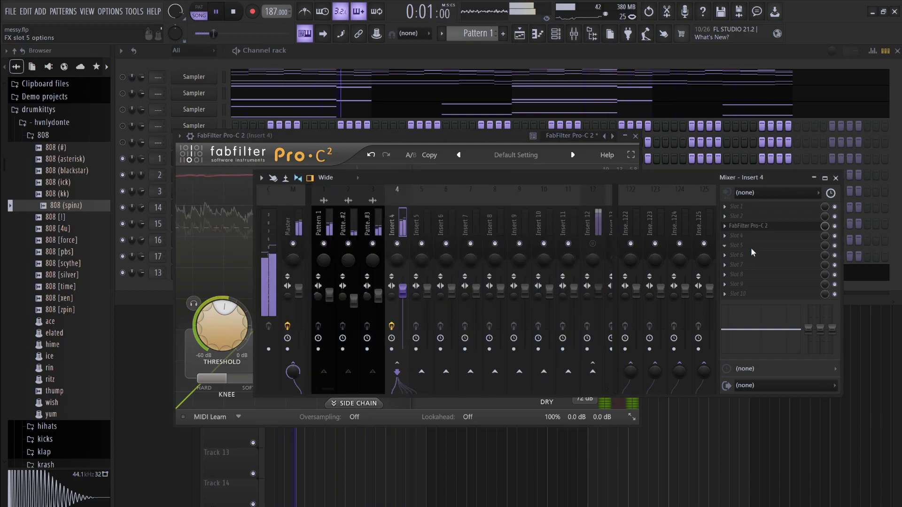
{"action": "left_click", "coordinate": [576, 135]}
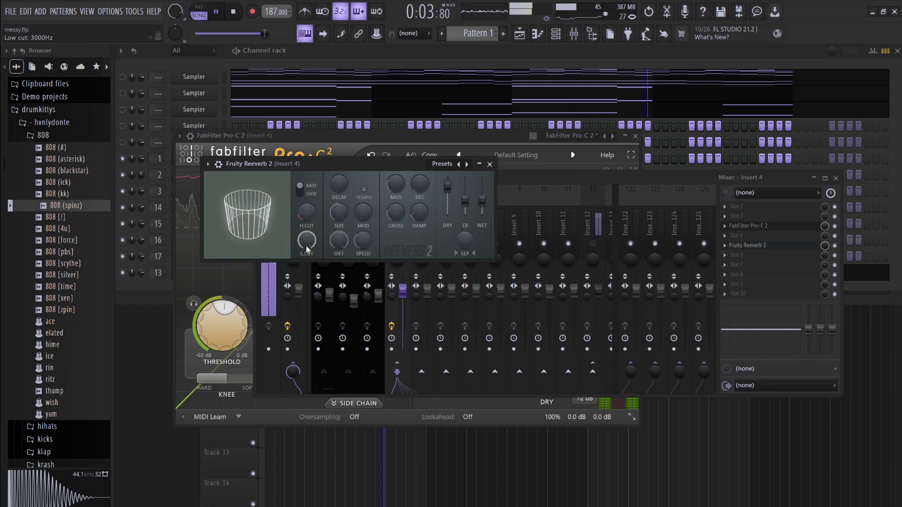
{"action": "left_click", "coordinate": [825, 248]}
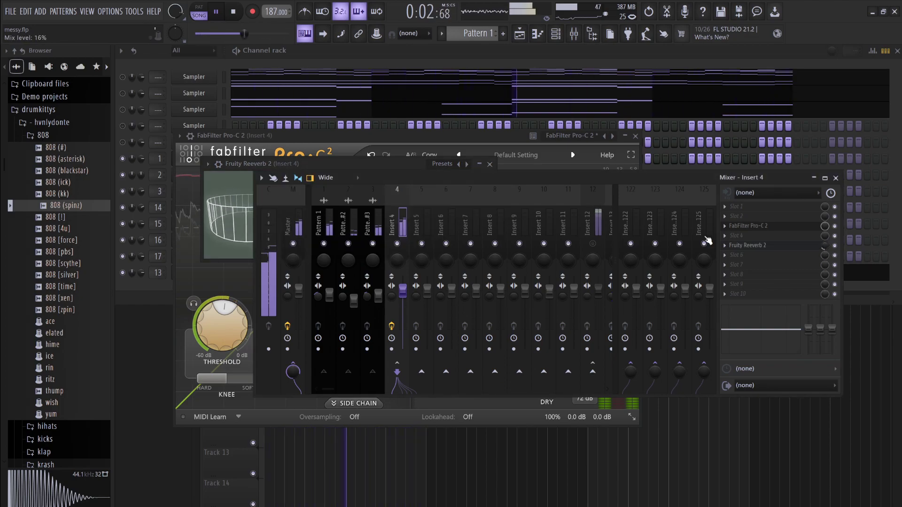
{"action": "scroll", "coordinate": [572, 198], "scroll_direction": "down", "scroll_amount": 3}
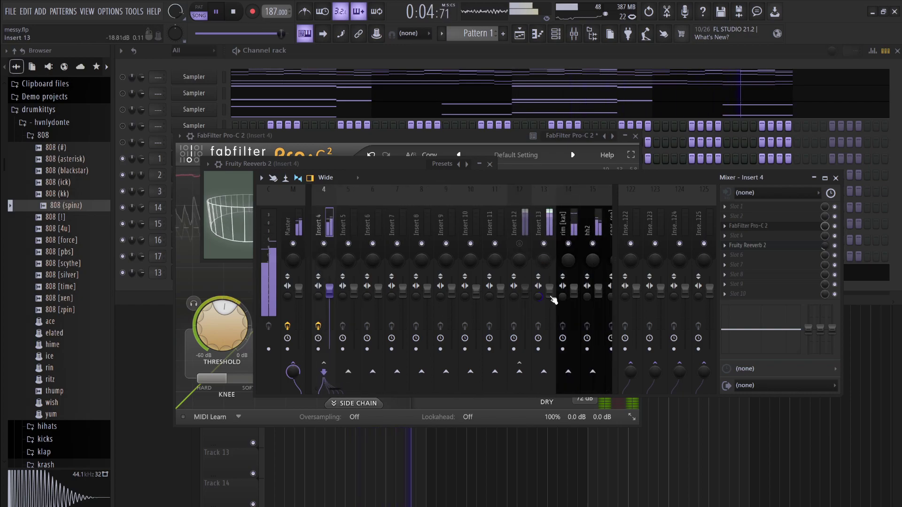
{"action": "scroll", "coordinate": [582, 209], "scroll_direction": "down", "scroll_amount": 6}
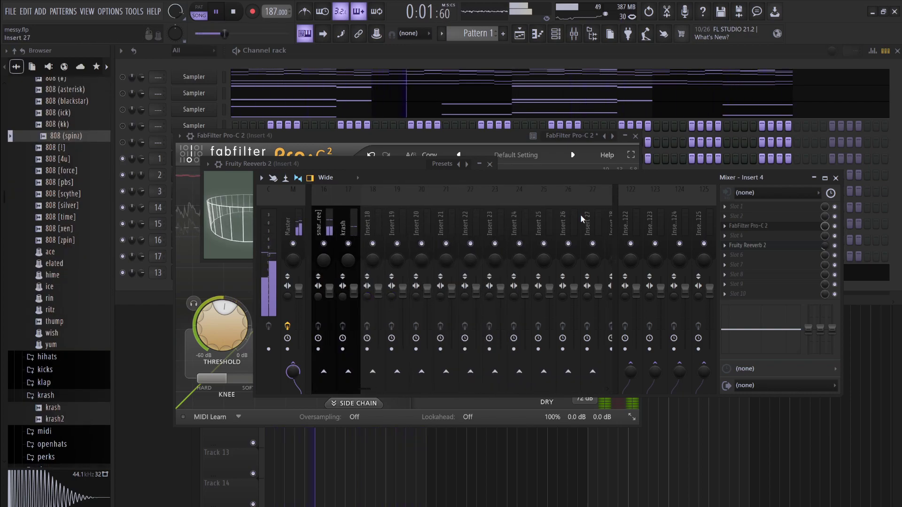
- Lower the rim [kat], hh2, snare [three] and krash mixer faders nearly all the way down
{"action": "scroll", "coordinate": [580, 217], "scroll_direction": "down", "scroll_amount": 3}
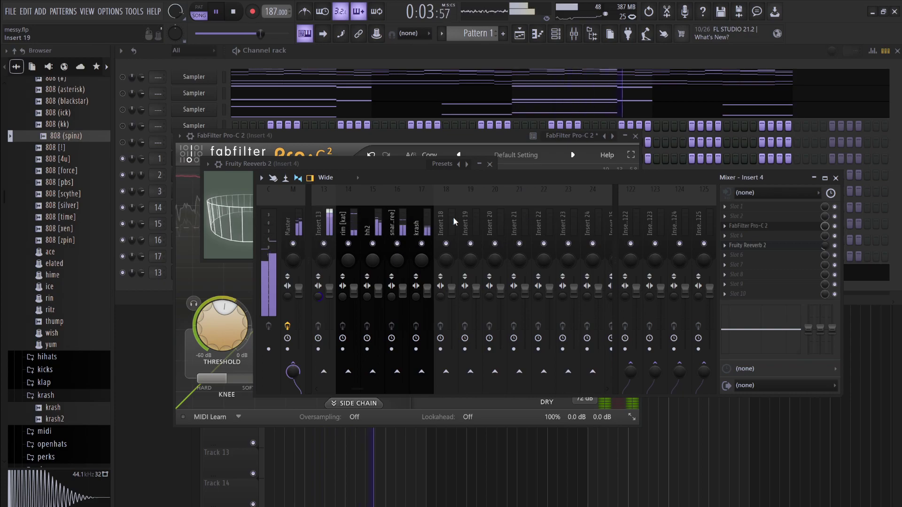
{"action": "left_click", "coordinate": [425, 219]}
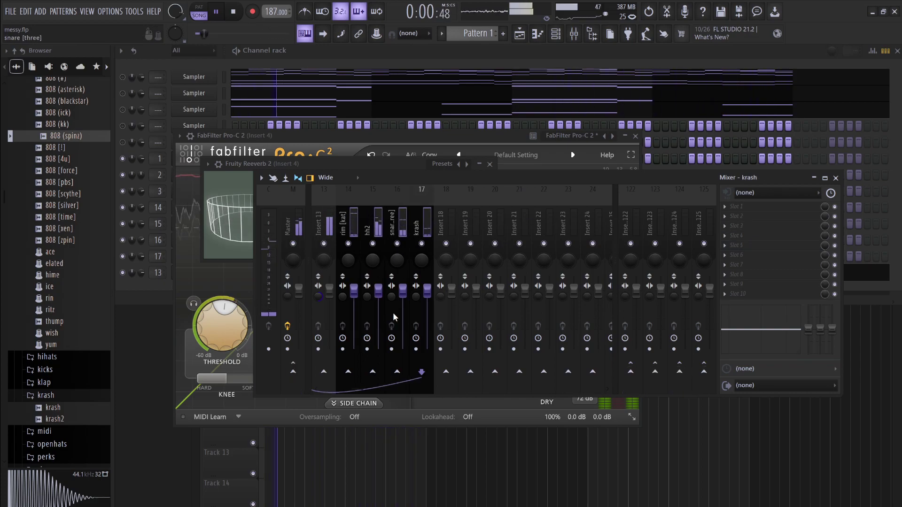
{"action": "left_click_drag", "start_coordinate": [403, 289], "coordinate": [402, 352]}
- Lower the Insert 13 fader well below its default level, and reduce the Insert 12 fader slightly
{"action": "scroll", "coordinate": [410, 199], "scroll_direction": "up", "scroll_amount": 12}
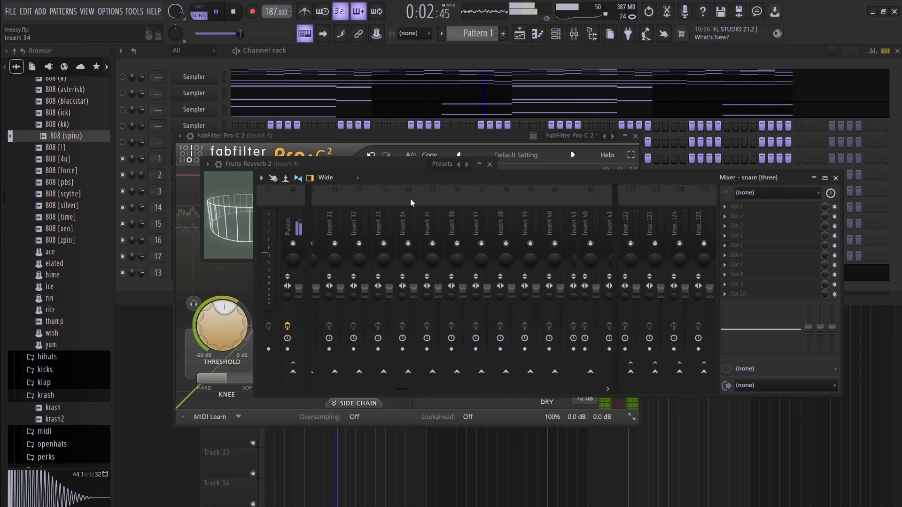
{"action": "scroll", "coordinate": [410, 198], "scroll_direction": "down", "scroll_amount": 3}
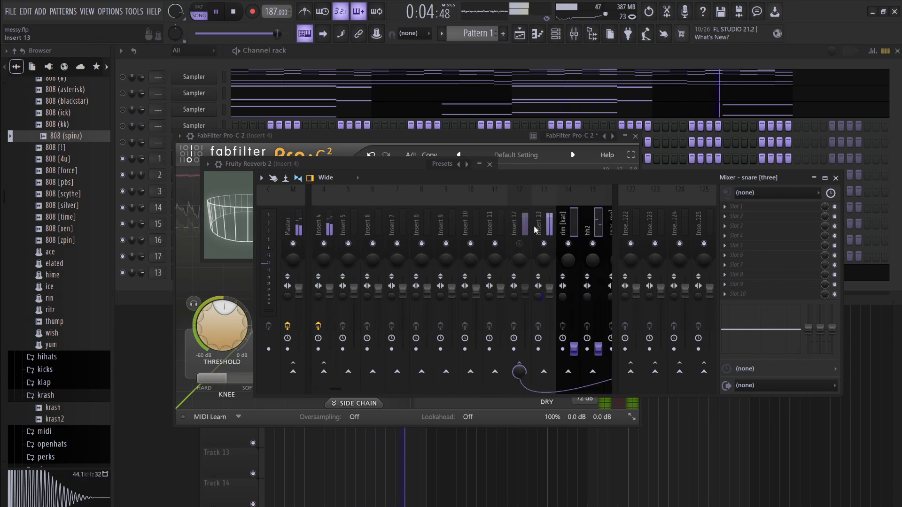
{"action": "left_click_drag", "start_coordinate": [550, 291], "coordinate": [550, 307]}
{"action": "left_click", "coordinate": [525, 244]}
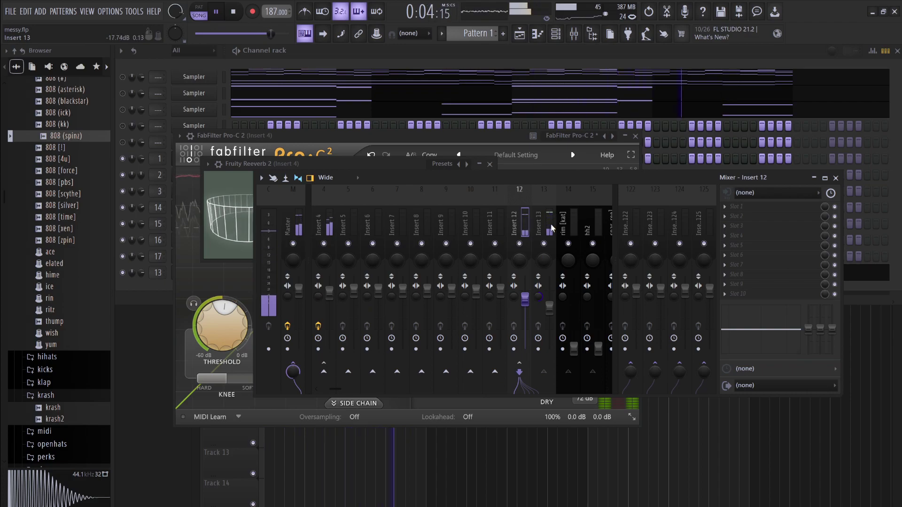
- Bring the Insert 13 fader partway back up and set its EQ to -18.0 at 8.0 kHz and 5.1 at 730 Hz
{"action": "left_click_drag", "start_coordinate": [549, 309], "coordinate": [549, 301]}
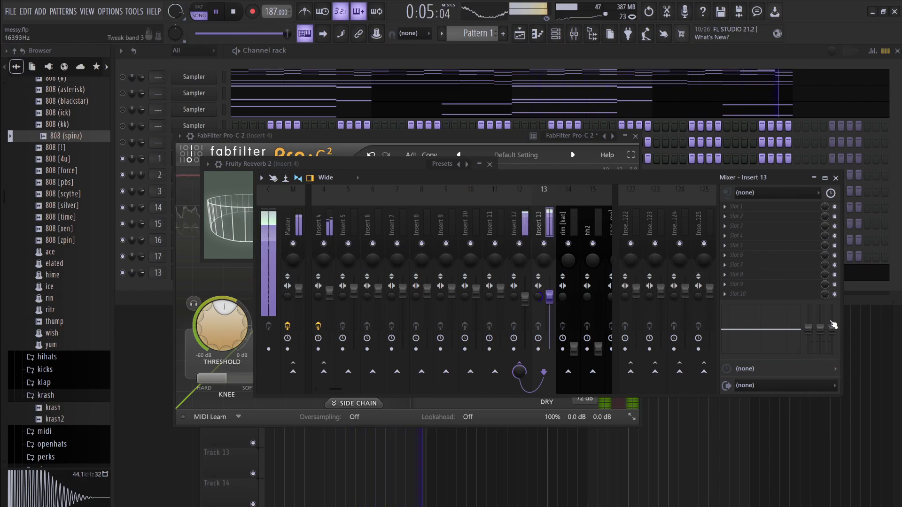
{"action": "left_click_drag", "start_coordinate": [839, 329], "coordinate": [839, 356]}
{"action": "left_click_drag", "start_coordinate": [768, 331], "coordinate": [751, 323]}
- Raise the rim [kat] fader to 100%, set its EQ to -18.0 at 90 Hz and 5.0 at 4.7 kHz, and raise the hh2 fader
{"action": "left_click_drag", "start_coordinate": [574, 349], "coordinate": [574, 291]}
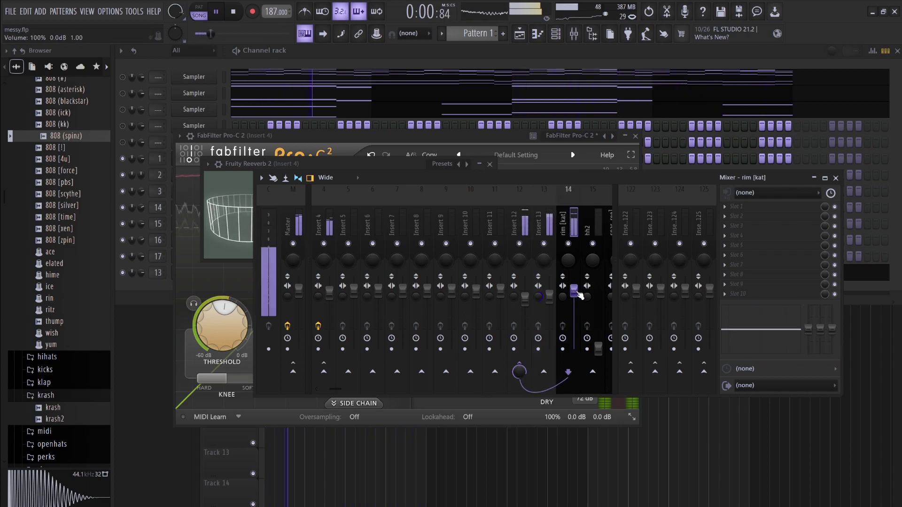
{"action": "mouse_move", "coordinate": [784, 339]}
{"action": "left_mouse_down"}
{"action": "mouse_move", "coordinate": [794, 322]}
{"action": "mouse_move", "coordinate": [778, 323]}
{"action": "left_mouse_up"}
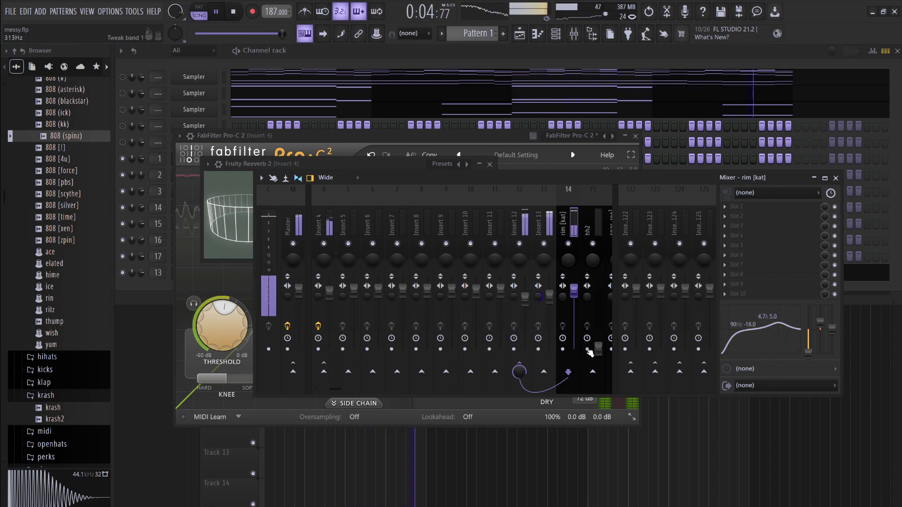
{"action": "left_click_drag", "start_coordinate": [598, 348], "coordinate": [598, 291]}
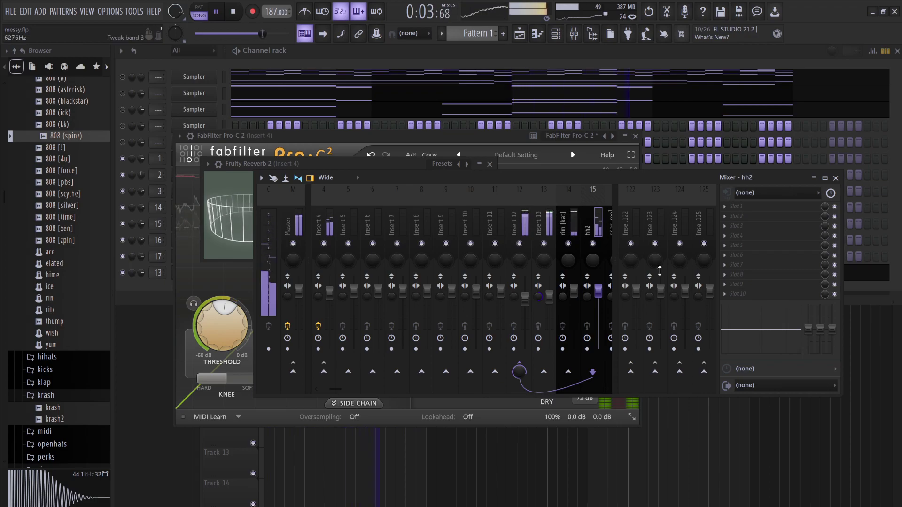
- Add Fruity Reeverb 2 to slot 3 of the rim [kat] track, raise its low cut, and set its mix level to 36%
{"action": "left_click", "coordinate": [567, 230]}
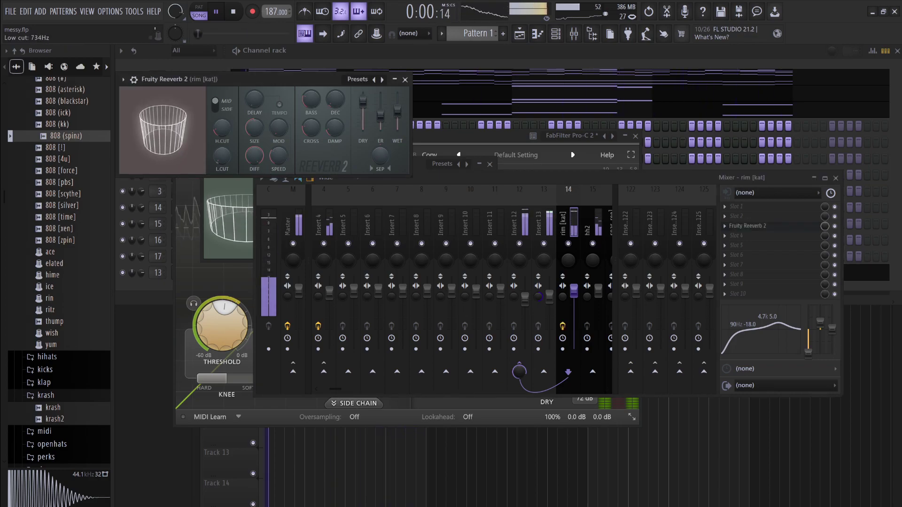
{"action": "mouse_move", "coordinate": [825, 227]}
{"action": "left_mouse_down"}
{"action": "mouse_move", "coordinate": [824, 253]}
{"action": "mouse_move", "coordinate": [824, 223]}
{"action": "left_mouse_up"}
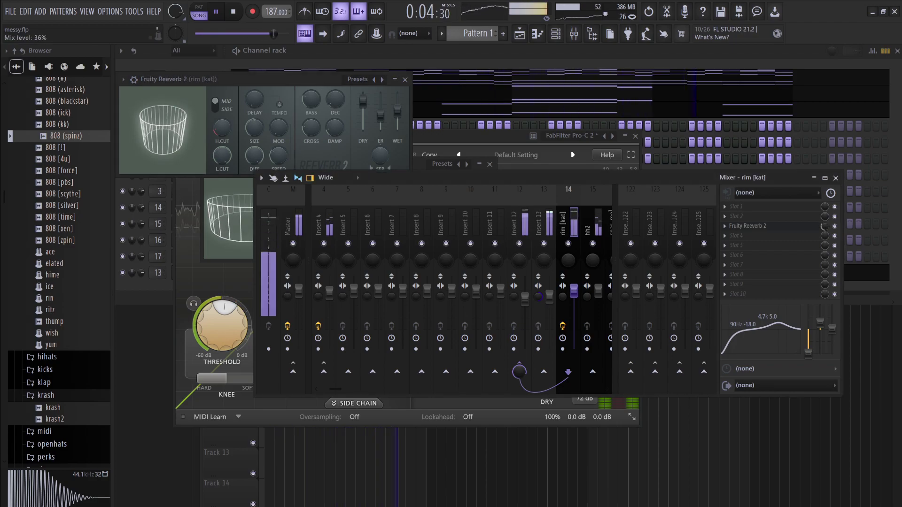
- Set the hh2 track's EQ to -18.0 at 90 Hz and 2.6 at 8.0 kHz
{"action": "left_click", "coordinate": [594, 220]}
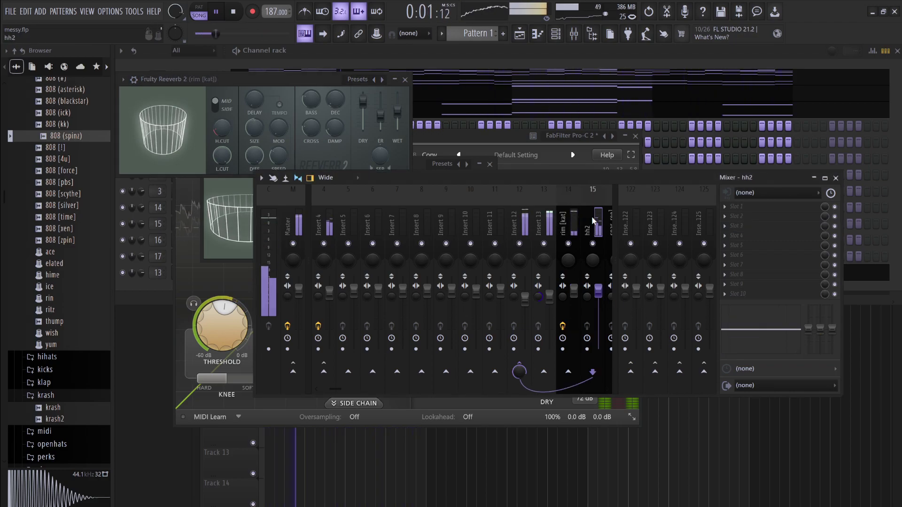
{"action": "left_click_drag", "start_coordinate": [808, 330], "coordinate": [786, 336]}
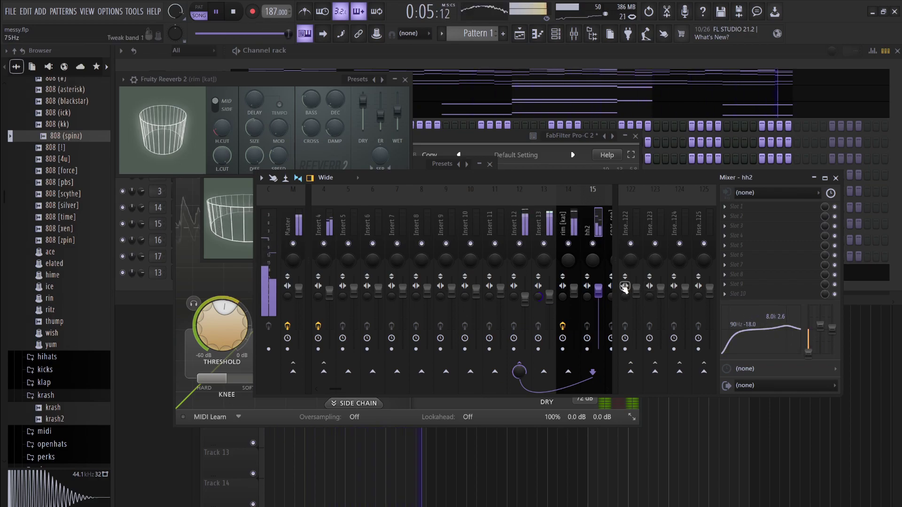
- Raise the snare [three] fader to 96%, pan it slightly right, and set its EQ to -18.0 at 90 Hz and 7.0 at 7.3 kHz
{"action": "key", "text": "Right"}
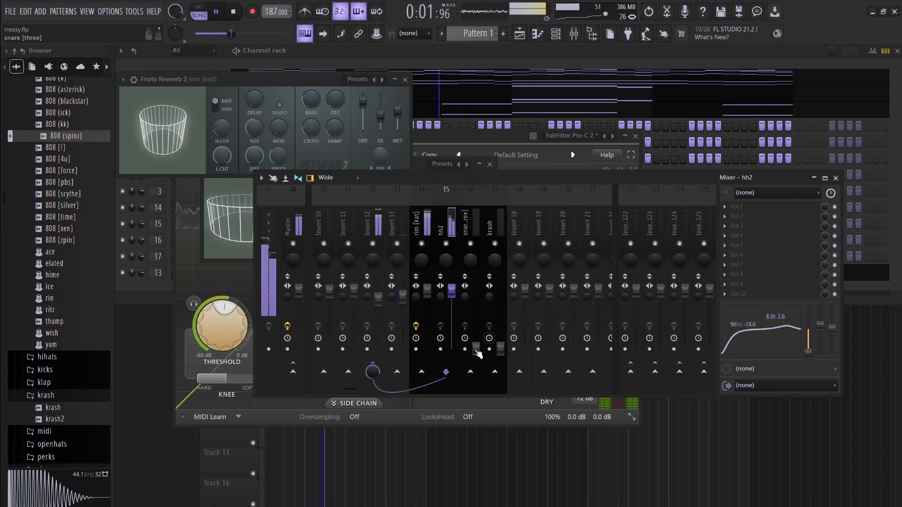
{"action": "left_click_drag", "start_coordinate": [476, 349], "coordinate": [476, 293]}
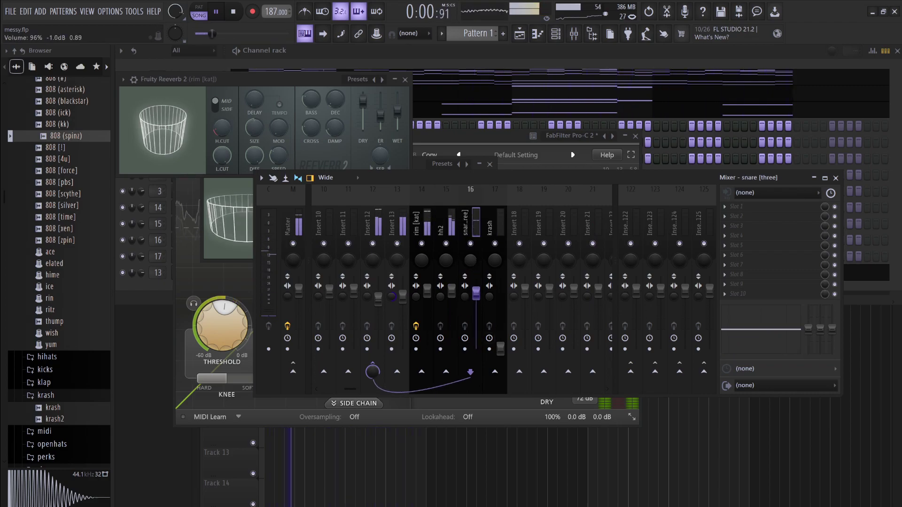
{"action": "left_click_drag", "start_coordinate": [808, 327], "coordinate": [809, 358]}
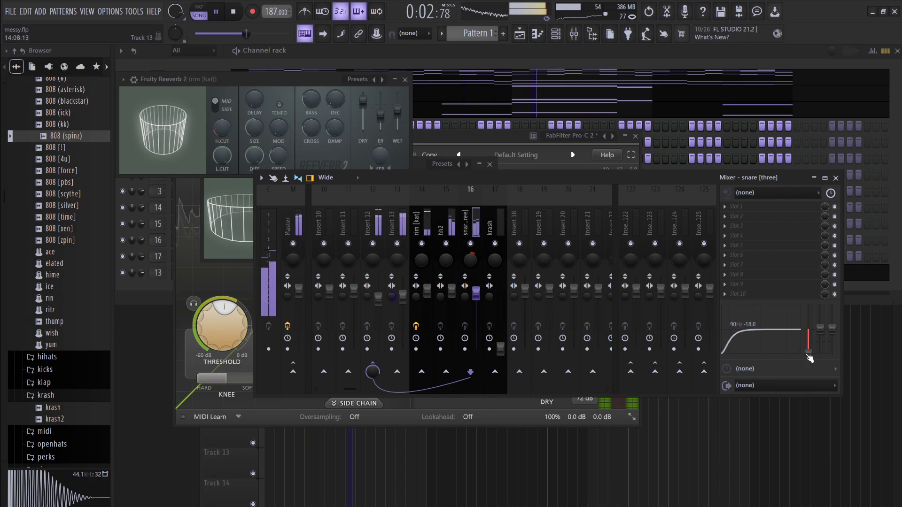
{"action": "left_click_drag", "start_coordinate": [771, 329], "coordinate": [784, 321]}
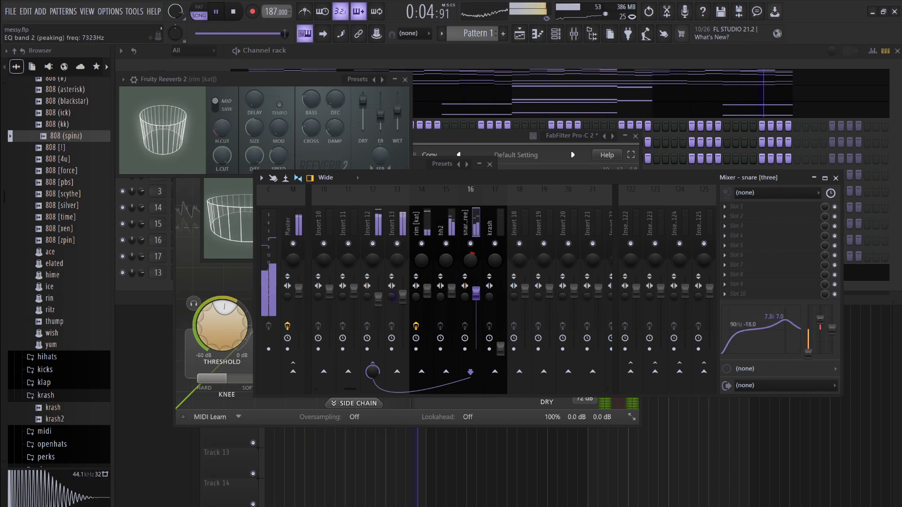
- Raise the krash fader and set its track EQ to -18.0 at 90 Hz and 3.9 at 6.8 kHz
{"action": "left_click_drag", "start_coordinate": [500, 347], "coordinate": [500, 291]}
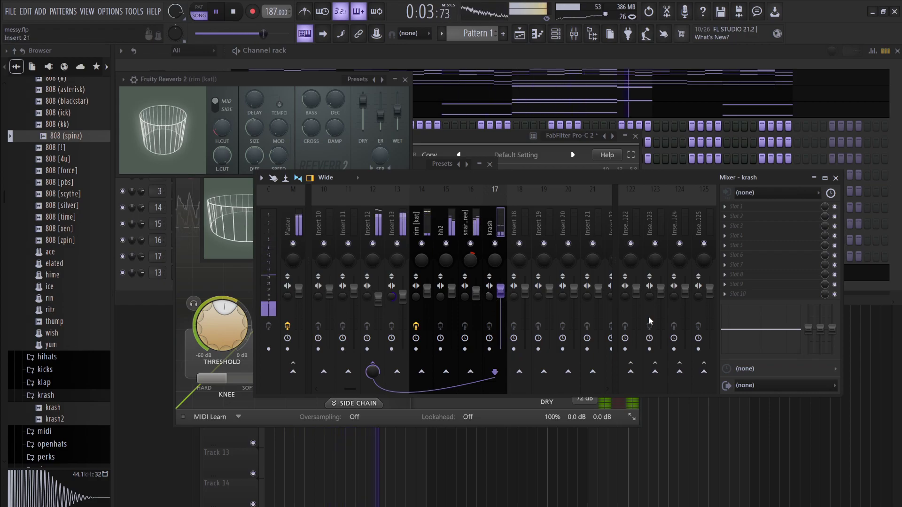
{"action": "left_click_drag", "start_coordinate": [808, 327], "coordinate": [809, 351]}
{"action": "left_click_drag", "start_coordinate": [751, 330], "coordinate": [783, 324]}
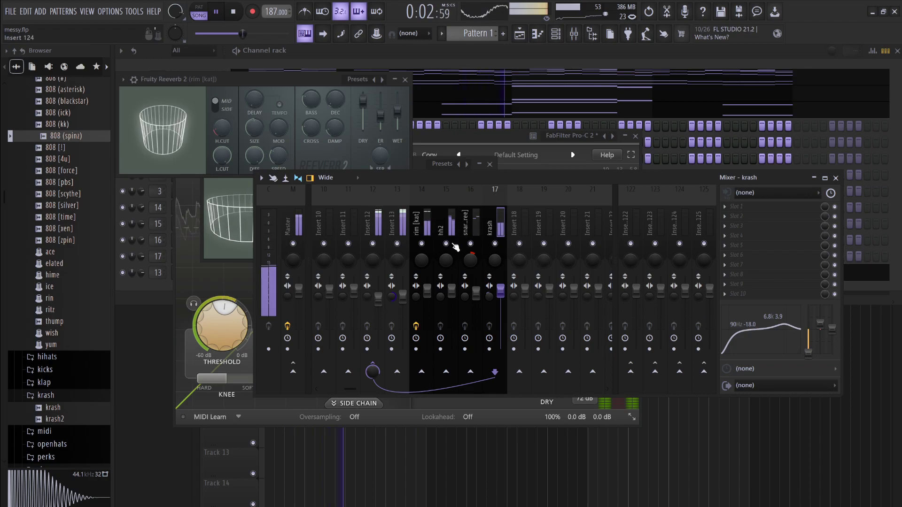
- Go back over the Insert 13 track and select Insert 12 in the mixer
{"action": "left_click", "coordinate": [397, 225]}
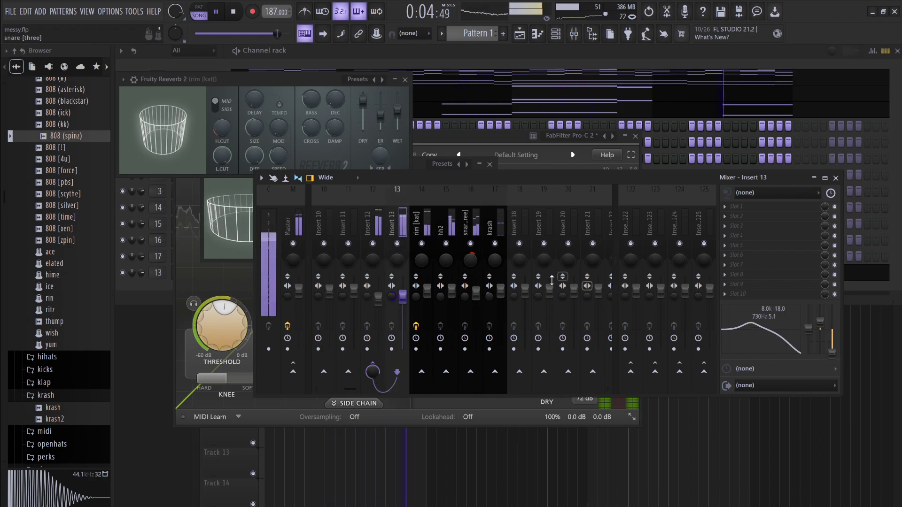
{"action": "left_click", "coordinate": [380, 225]}
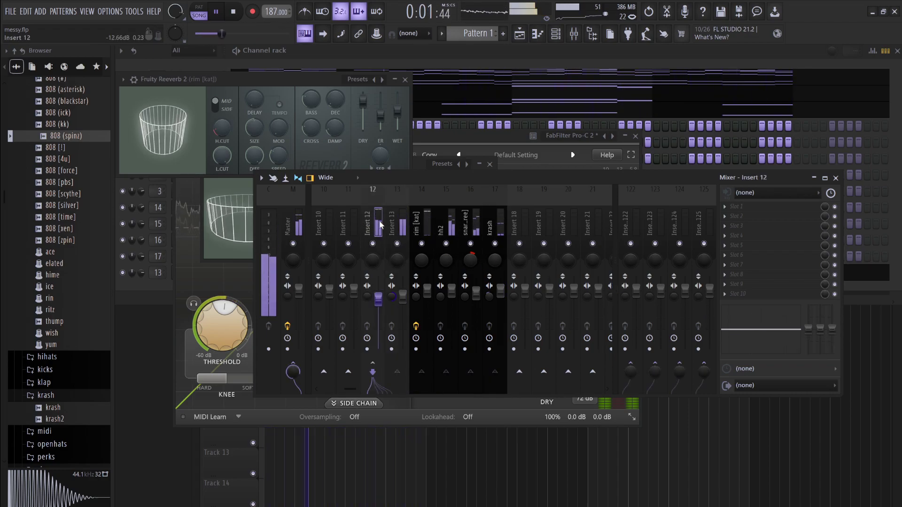
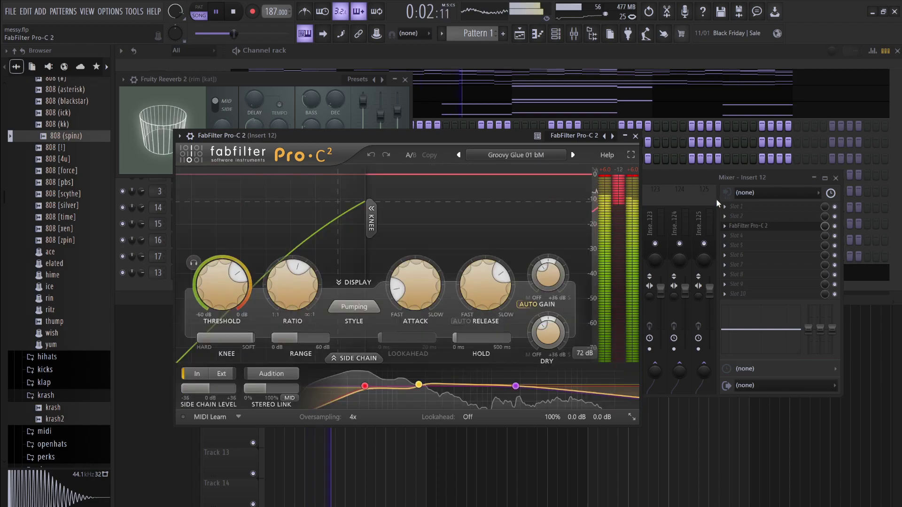
- Go through the mixer from Insert 12 and snare [three] to the Master track and inspect its Fruity Limiter
{"action": "left_click", "coordinate": [524, 263]}
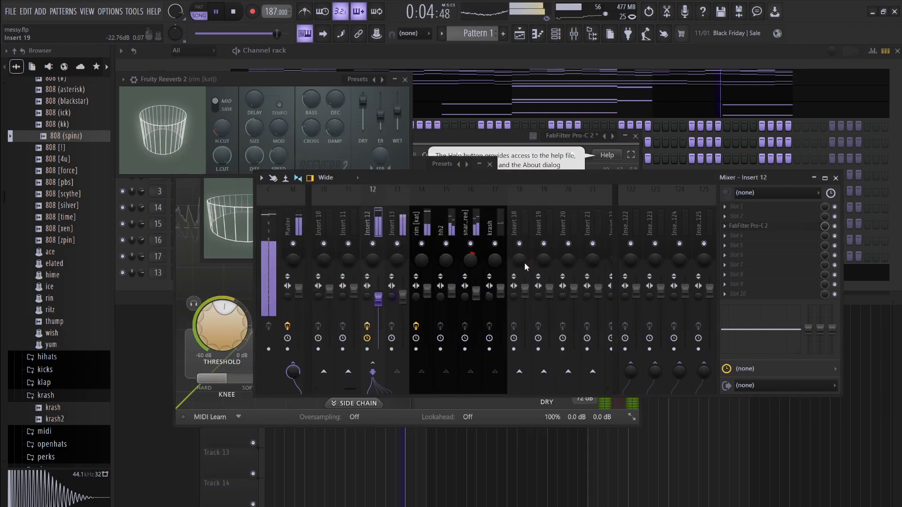
{"action": "left_click", "coordinate": [470, 294]}
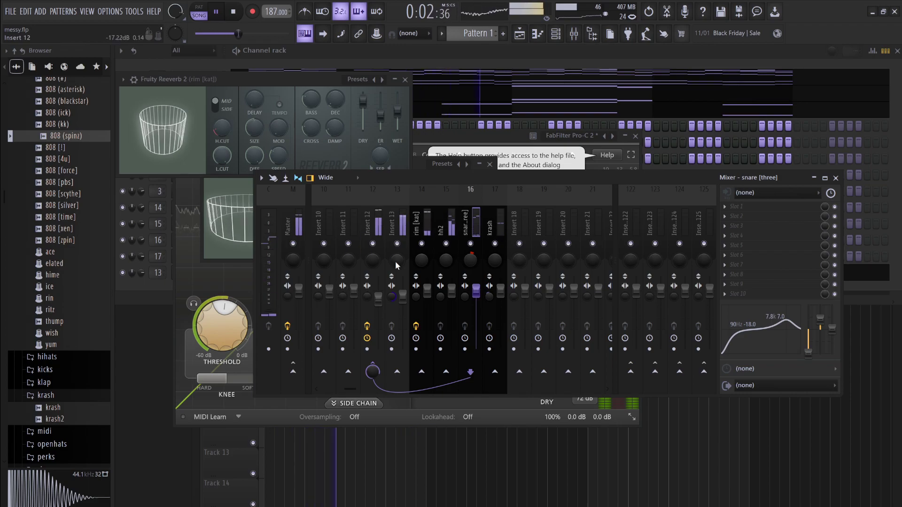
{"action": "left_click", "coordinate": [301, 219]}
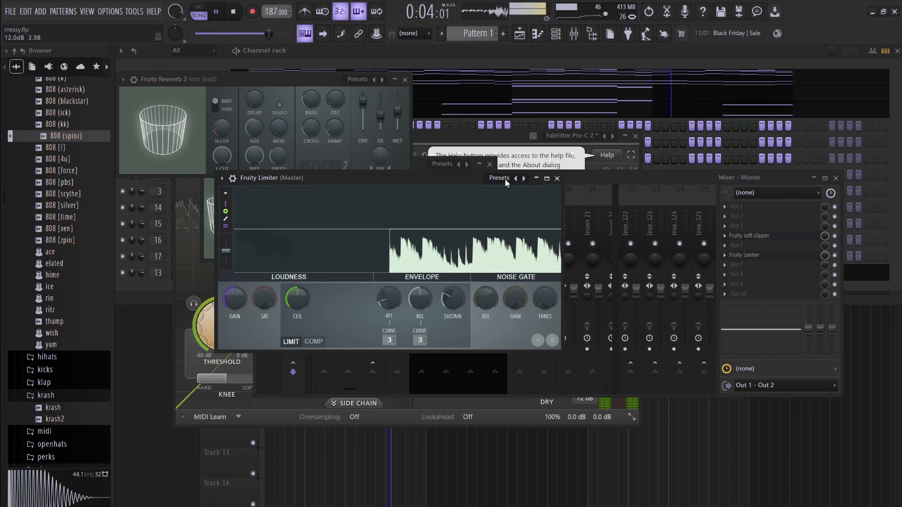
{"action": "left_click", "coordinate": [728, 255]}
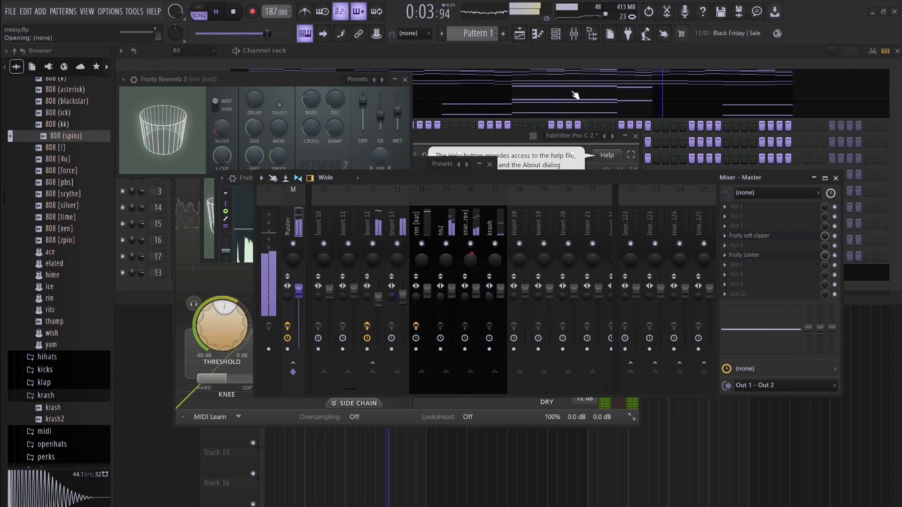
- Remove the Pattern 1 clip from Track 4 of the playlist and split Pattern 1 into separate patterns by channel
{"action": "left_click", "coordinate": [518, 34]}
{"action": "key", "text": "space"}
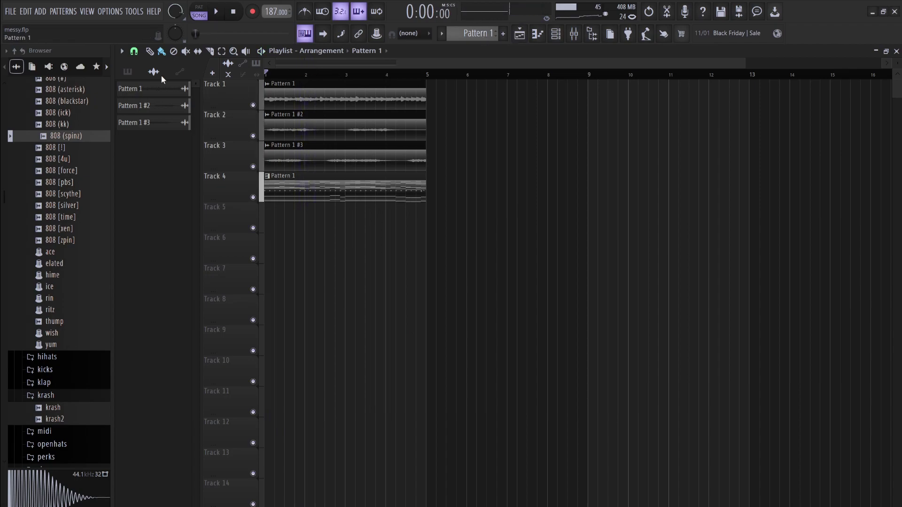
{"action": "right_click", "coordinate": [268, 179]}
{"action": "left_click", "coordinate": [127, 73]}
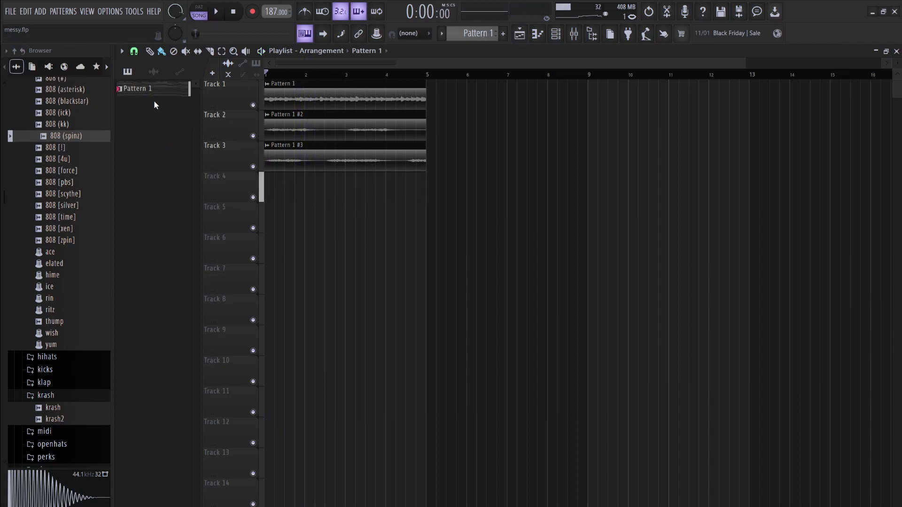
{"action": "left_click", "coordinate": [184, 255]}
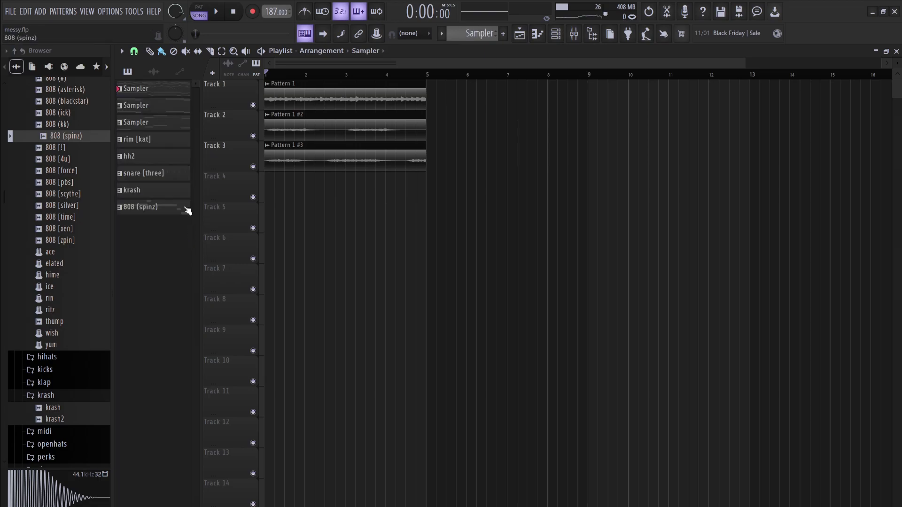
- Place the 808 (spinz) pattern on Track 6 and rim [kat], hh2, snare [three] and krash on Tracks 7 to 10, starting at bar 1
{"action": "double_click", "coordinate": [159, 208]}
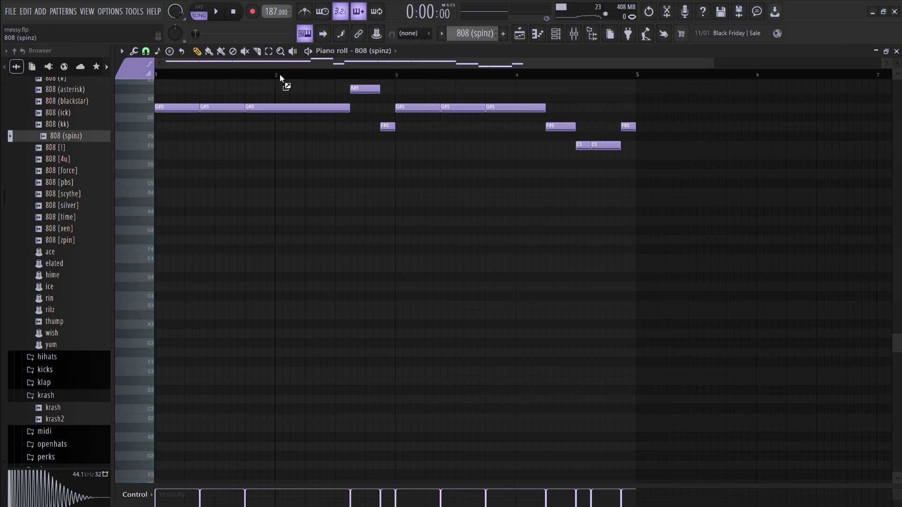
{"action": "left_click", "coordinate": [520, 35]}
{"action": "left_click_drag", "start_coordinate": [330, 226], "coordinate": [294, 251]}
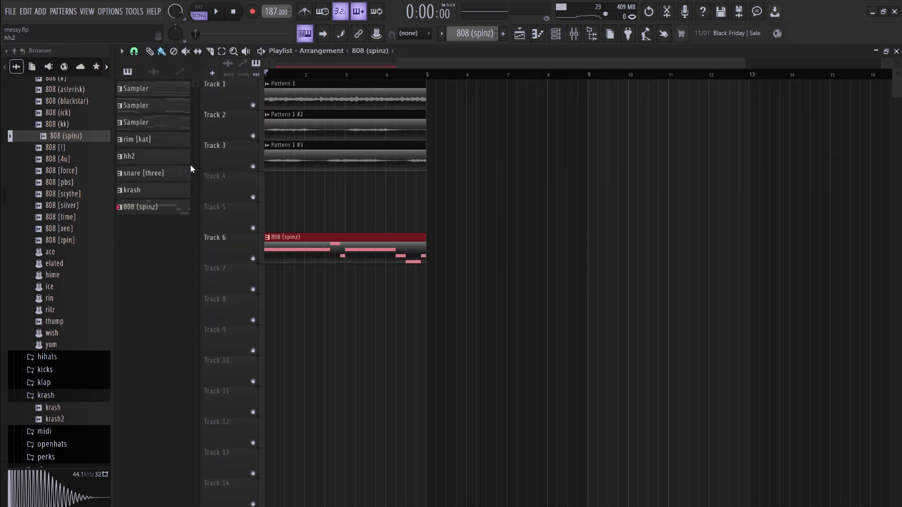
{"action": "left_click", "coordinate": [164, 190]}
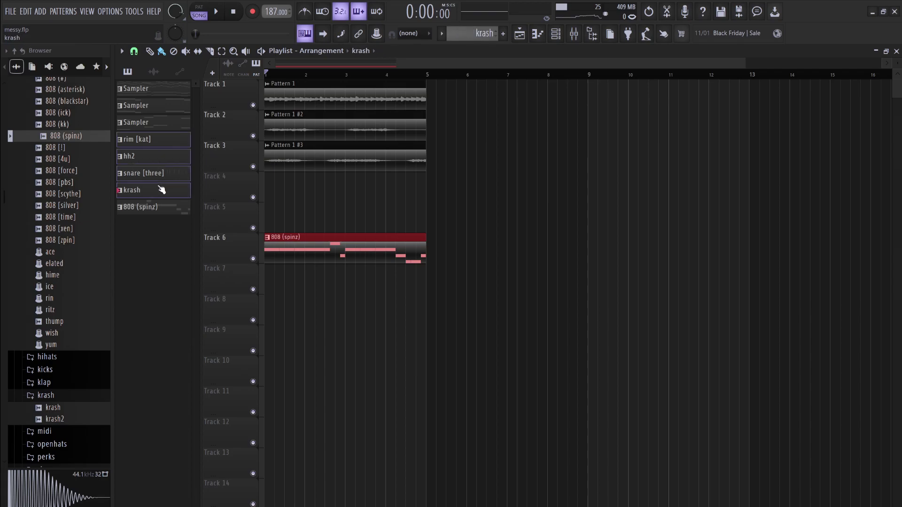
{"action": "left_click_drag", "start_coordinate": [147, 148], "coordinate": [283, 260]}
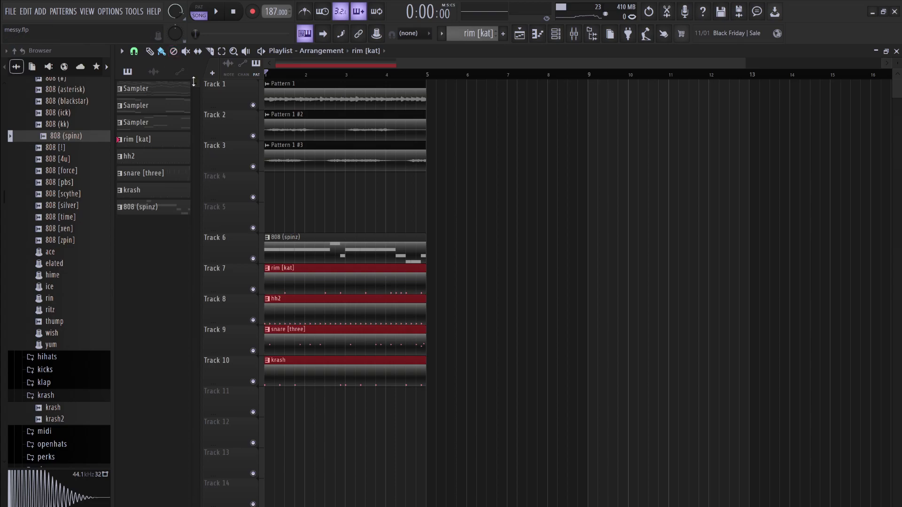
- Select all clips of the four-bar loop and duplicate them back to back until the arrangement reaches bar 37
{"action": "left_click_drag", "start_coordinate": [438, 451], "coordinate": [298, 191]}
{"action": "key", "text": "ctrl+z"}
{"action": "left_click_drag", "start_coordinate": [467, 422], "coordinate": [264, 79]}
{"action": "key", "text": "ctrl+b"}
{"action": "key", "text": "ctrl+b"}
{"action": "key", "text": "ctrl+b"}
{"action": "key", "text": "ctrl+b"}
{"action": "key", "text": "ctrl+b"}
{"action": "key", "text": "ctrl+b"}
{"action": "key", "text": "ctrl+b"}
{"action": "key", "text": "ctrl+b"}
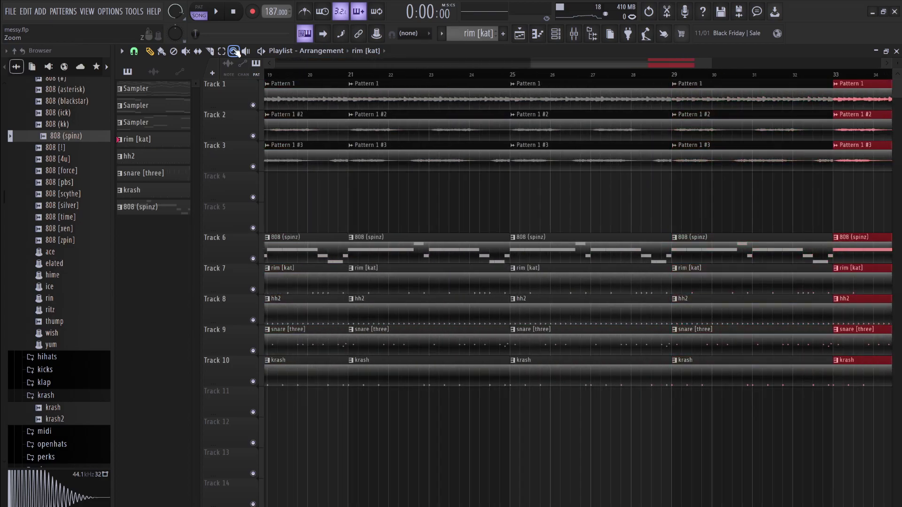
{"action": "left_click", "coordinate": [826, 76]}
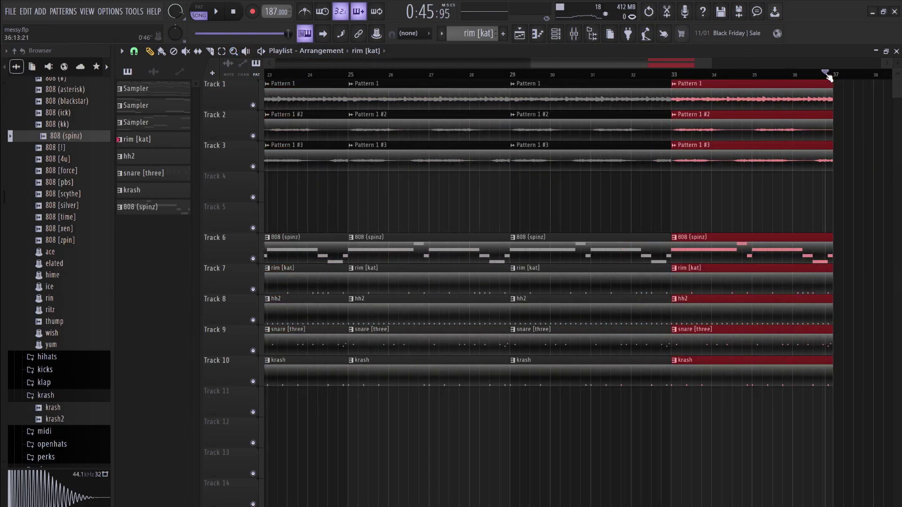
{"action": "left_click_drag", "start_coordinate": [532, 62], "coordinate": [272, 62]}
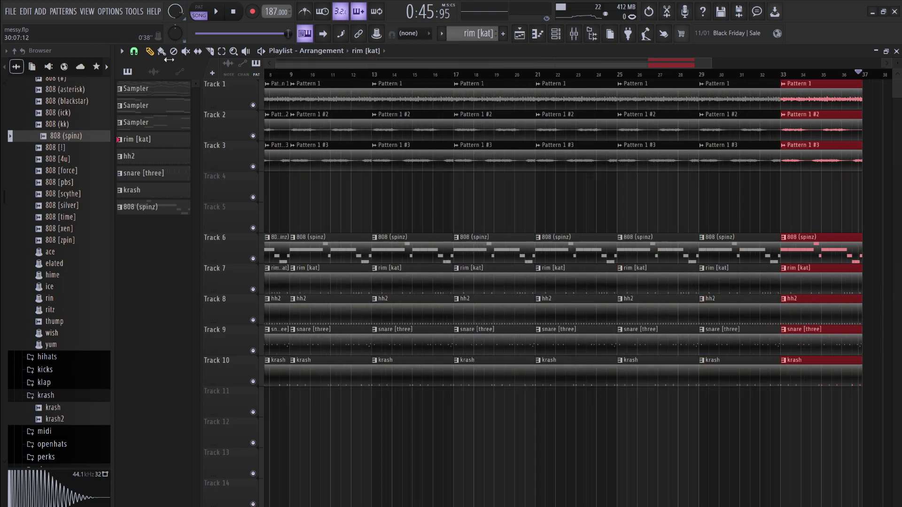
{"action": "left_click", "coordinate": [241, 13]}
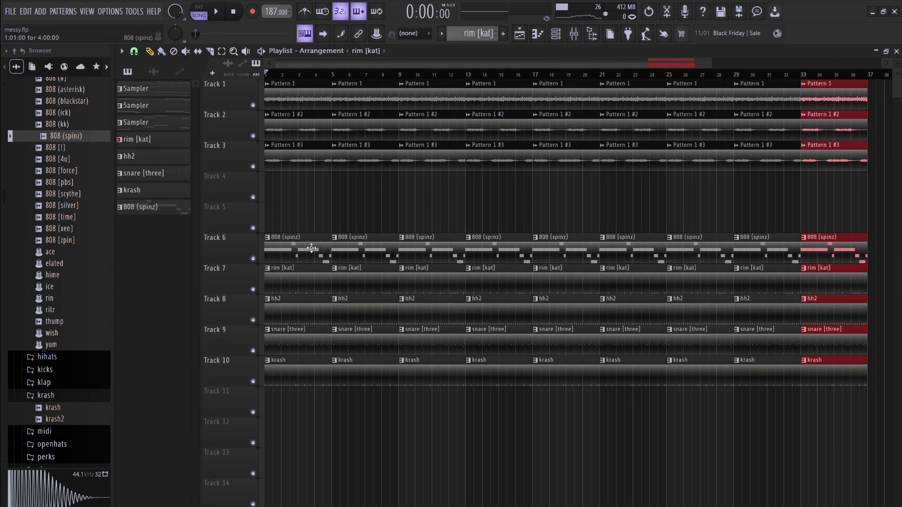
- Try deleting the first 808 (spinz) clip, listen to the intro without it, and undo the deletion
{"action": "right_click", "coordinate": [306, 250]}
{"action": "key", "text": "space"}
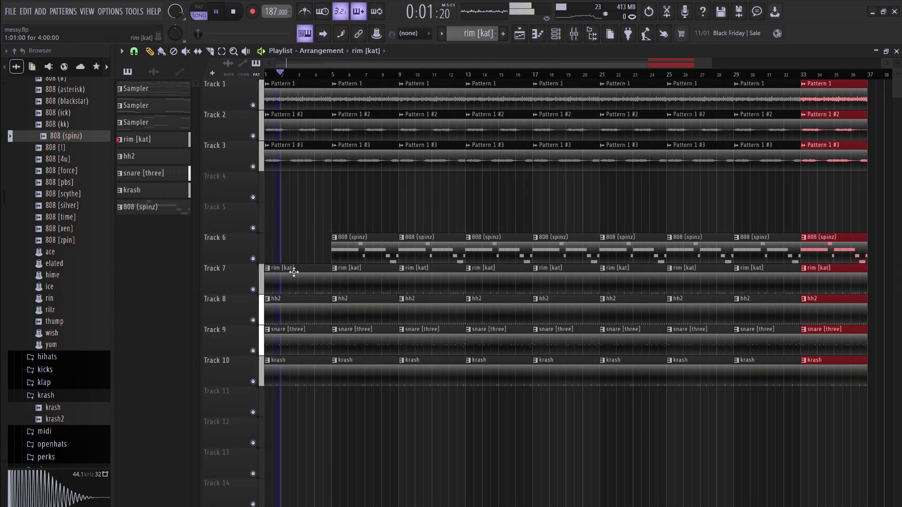
{"action": "key", "text": "space"}
{"action": "key", "text": "ctrl+z"}
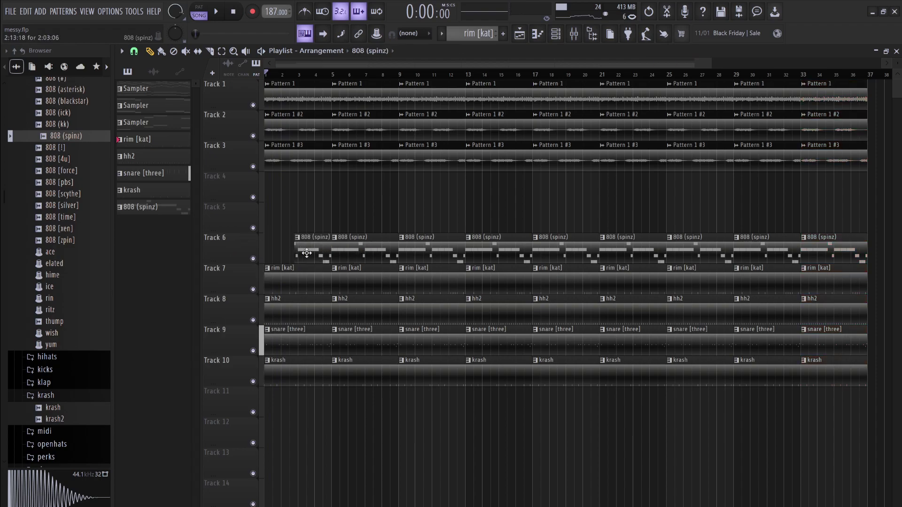
- Trim the first 808 (spinz) clip so it starts at bar 3 and delete the 808 clip at bar 5
{"action": "left_click_drag", "start_coordinate": [306, 253], "coordinate": [276, 253]}
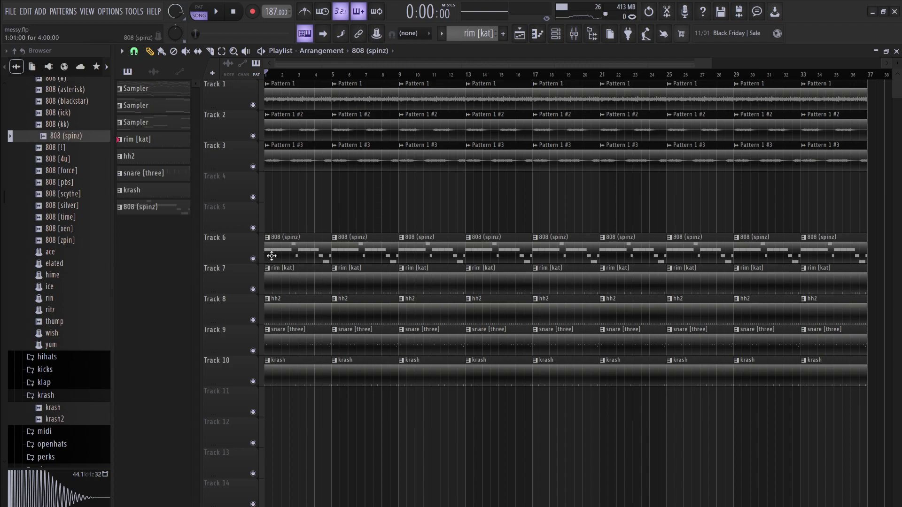
{"action": "left_click_drag", "start_coordinate": [268, 255], "coordinate": [299, 254]}
{"action": "key", "text": "space"}
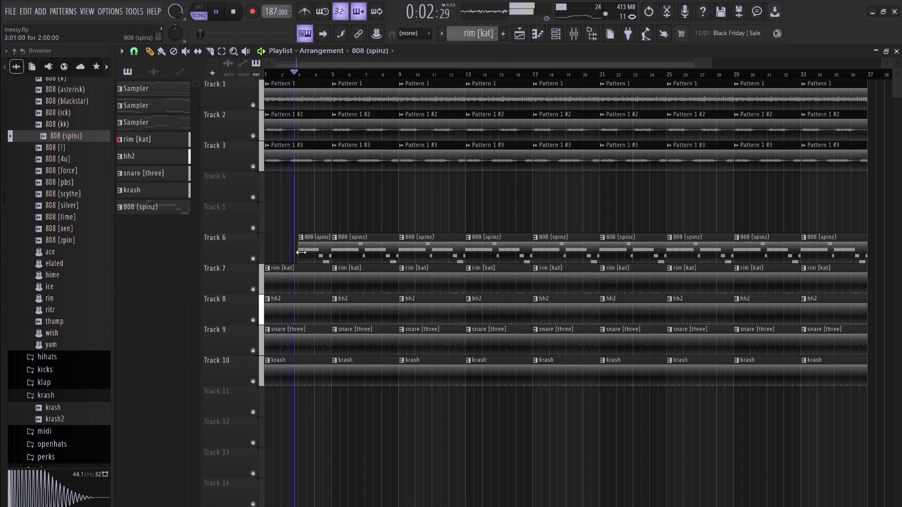
{"action": "right_click", "coordinate": [362, 256]}
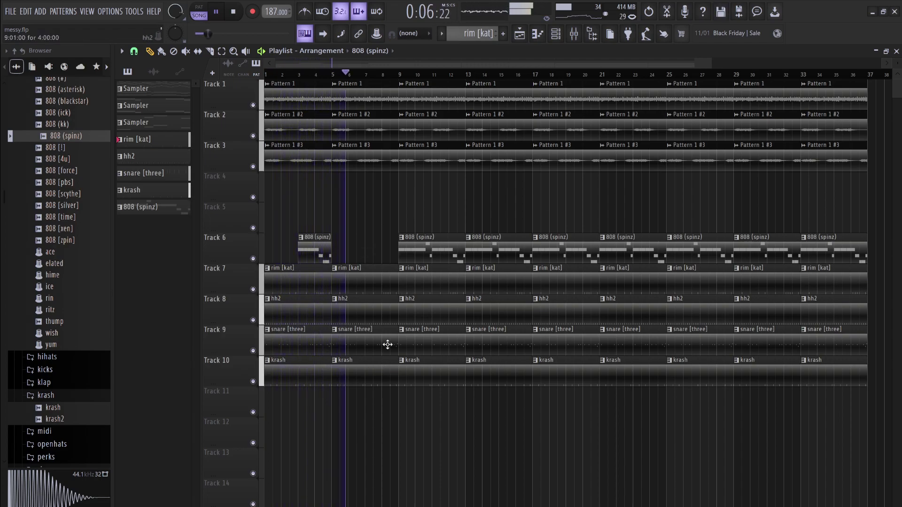
{"action": "left_click", "coordinate": [360, 157]}
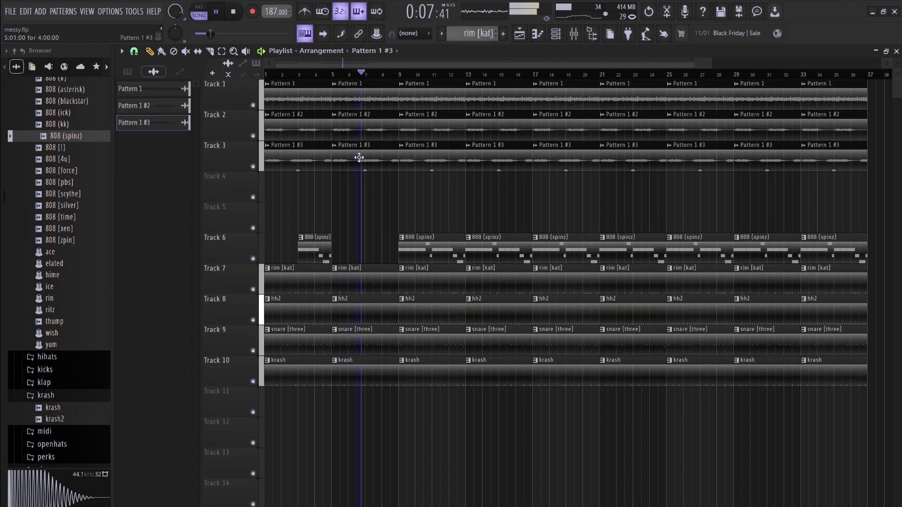
{"action": "double_click", "coordinate": [359, 157]}
{"action": "left_click", "coordinate": [261, 270]}
{"action": "key", "text": "Escape"}
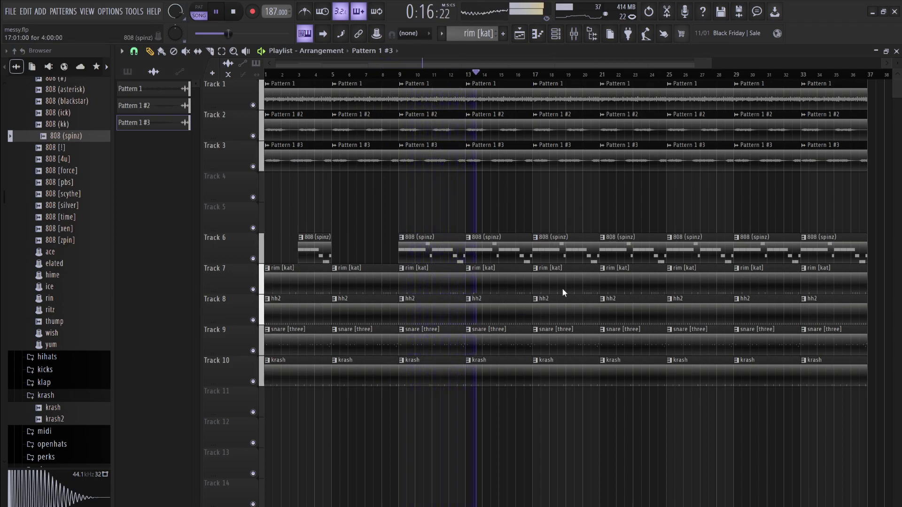
- Make the 808 (spinz) clip at bar 17 unique and open 808 (spinz) #2 in the piano roll
{"action": "double_click", "coordinate": [538, 250]}
{"action": "key", "text": "Escape"}
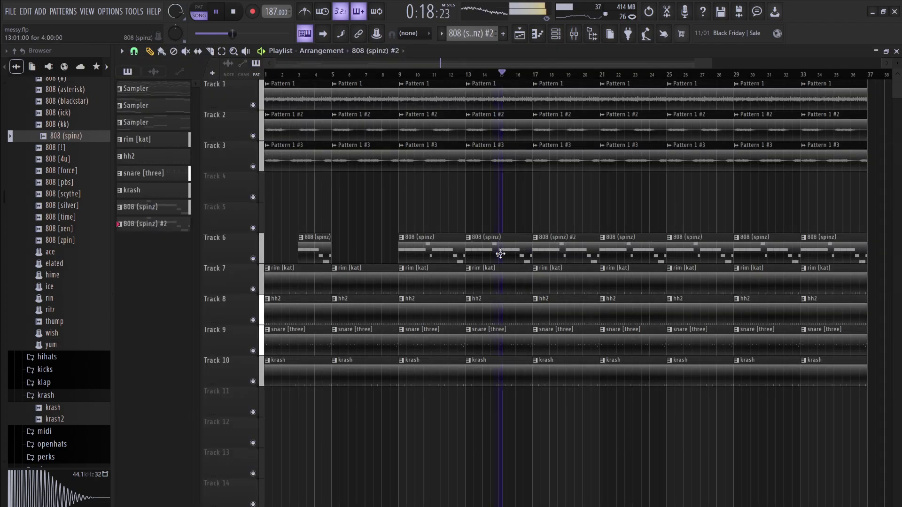
{"action": "double_click", "coordinate": [564, 253]}
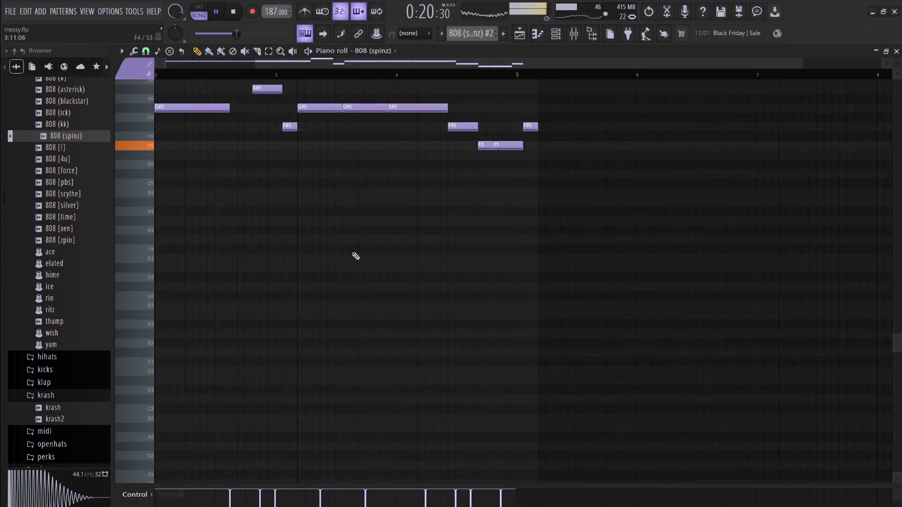
{"action": "key", "text": "space"}
{"action": "scroll", "coordinate": [356, 257], "scroll_direction": "up", "scroll_amount": 4}
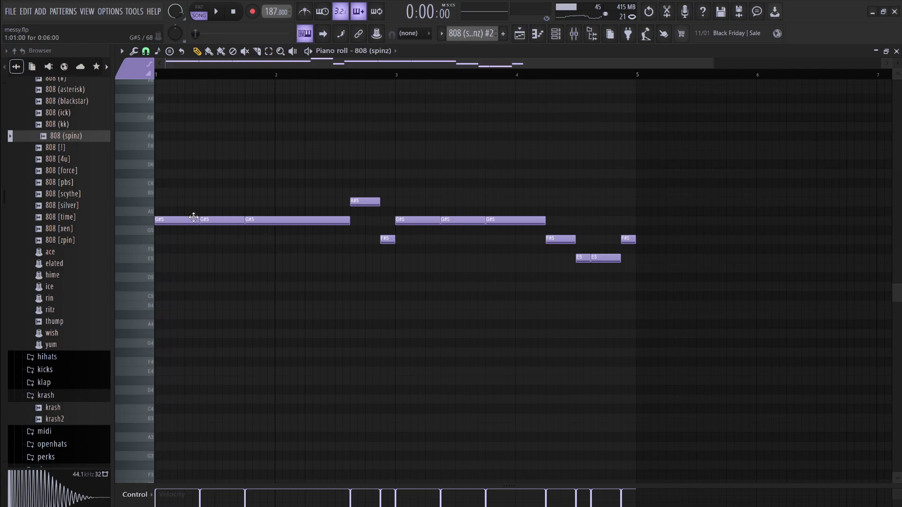
- Shorten the first three G#5 notes to equal four-step lengths without gaps and move the A#5 and F#5 notes directly behind them
{"action": "left_click_drag", "start_coordinate": [194, 219], "coordinate": [183, 219]}
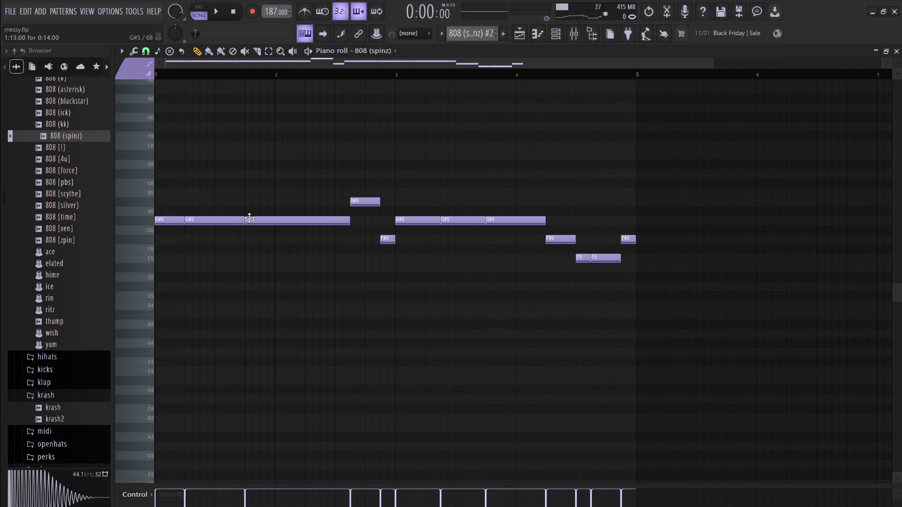
{"action": "left_click_drag", "start_coordinate": [242, 220], "coordinate": [213, 219]}
{"action": "left_click_drag", "start_coordinate": [351, 224], "coordinate": [278, 204]}
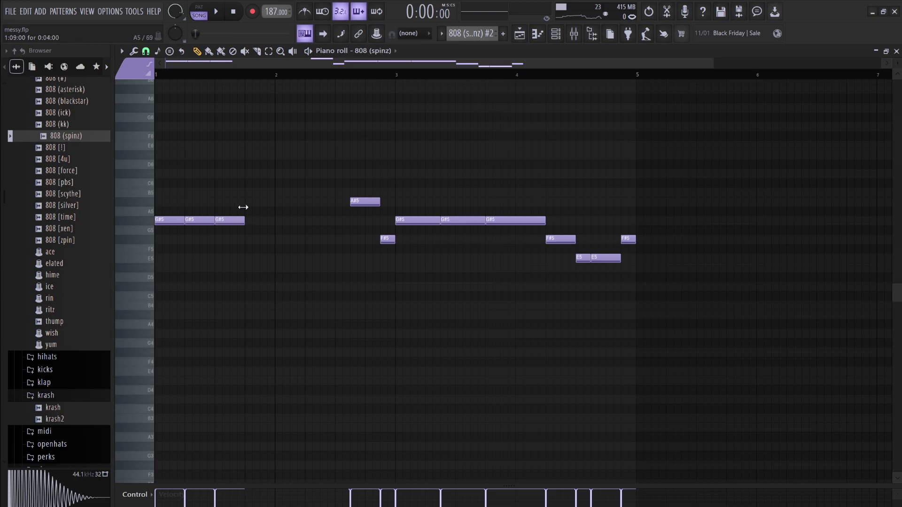
{"action": "left_click_drag", "start_coordinate": [387, 258], "coordinate": [267, 200]}
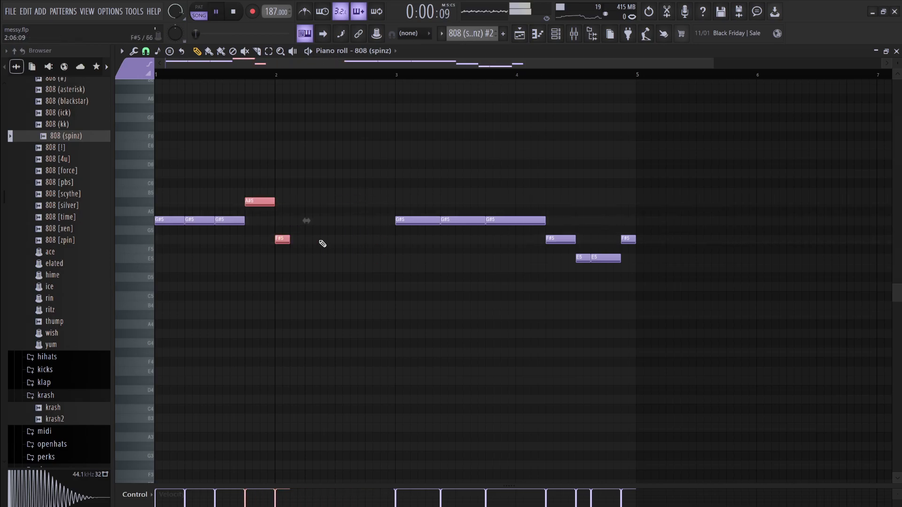
- Select the playlist range up to bar 21 and play it to check the edited 808 (spinz) #2 clip
{"action": "left_click", "coordinate": [519, 34]}
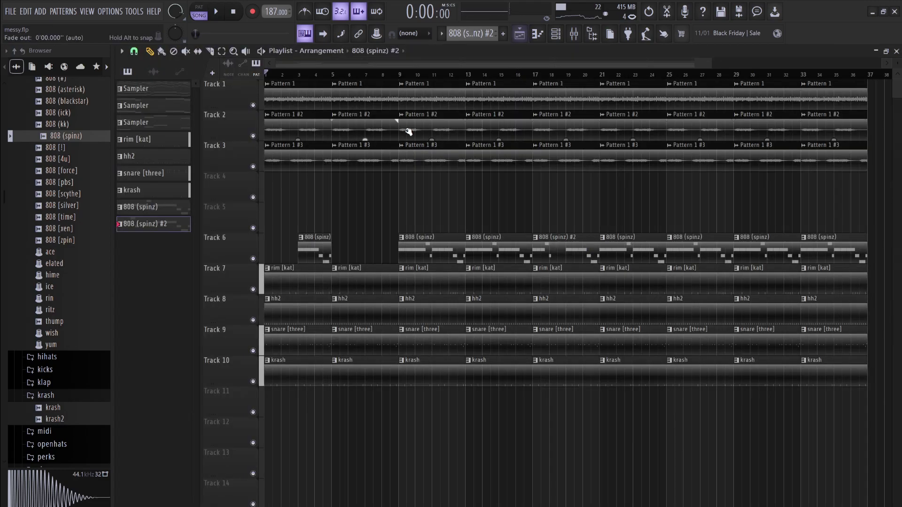
{"action": "left_click_drag", "start_coordinate": [452, 81], "coordinate": [565, 81]}
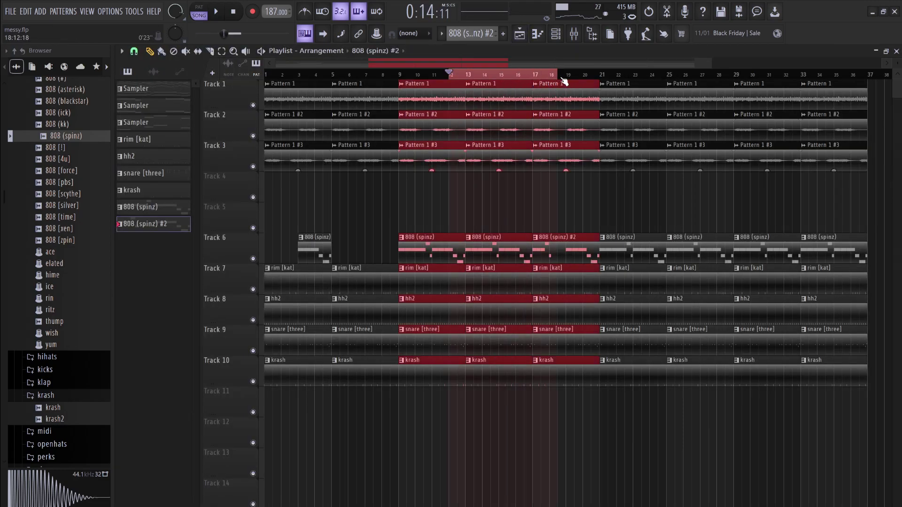
{"action": "left_click_drag", "start_coordinate": [512, 76], "coordinate": [604, 81]}
{"action": "key", "text": "space"}
{"action": "scroll", "coordinate": [621, 85], "scroll_direction": "down", "scroll_amount": 1}
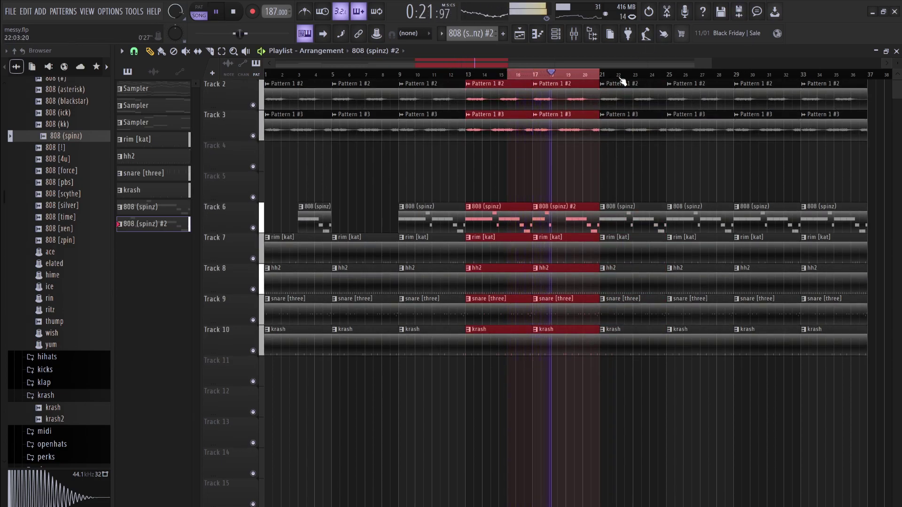
{"action": "key", "text": "space"}
- Put away the mixer and channel rack and reopen the 808 (spinz) #2 clip at bar 17 in the piano roll
{"action": "left_click", "coordinate": [574, 35]}
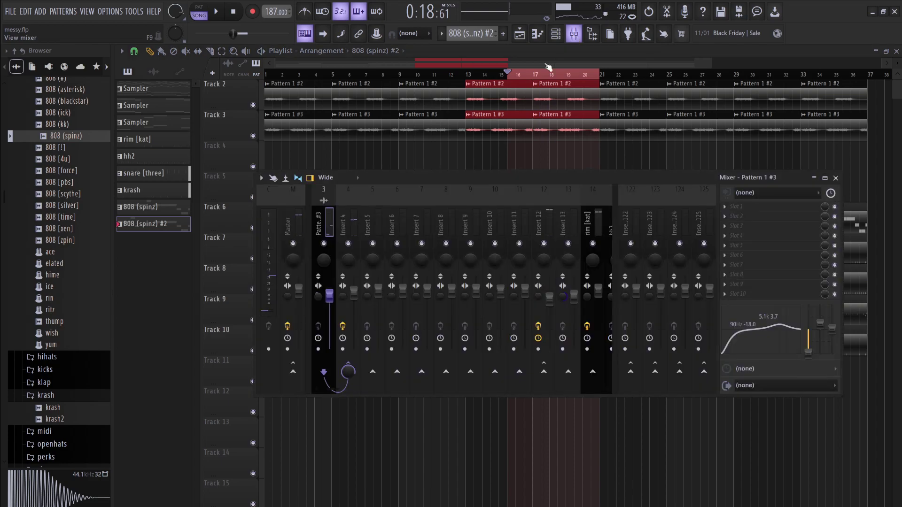
{"action": "left_click", "coordinate": [556, 35]}
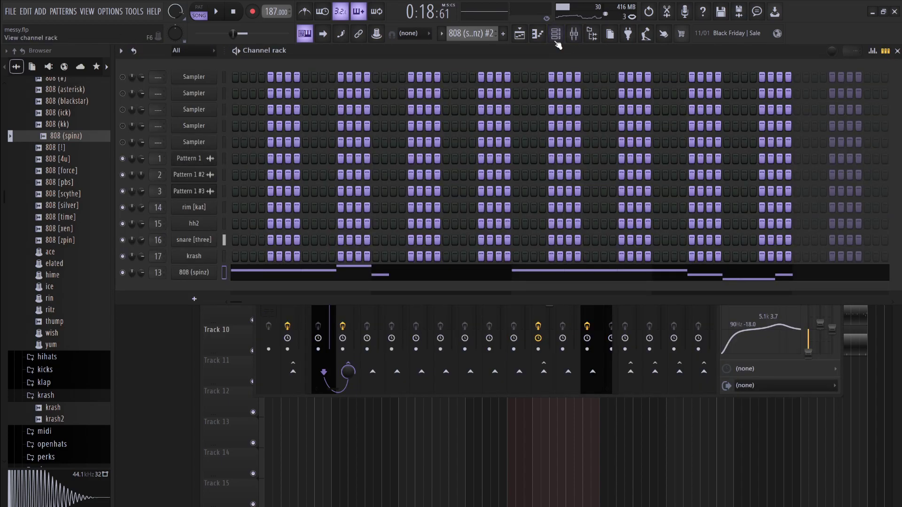
{"action": "left_click", "coordinate": [556, 41]}
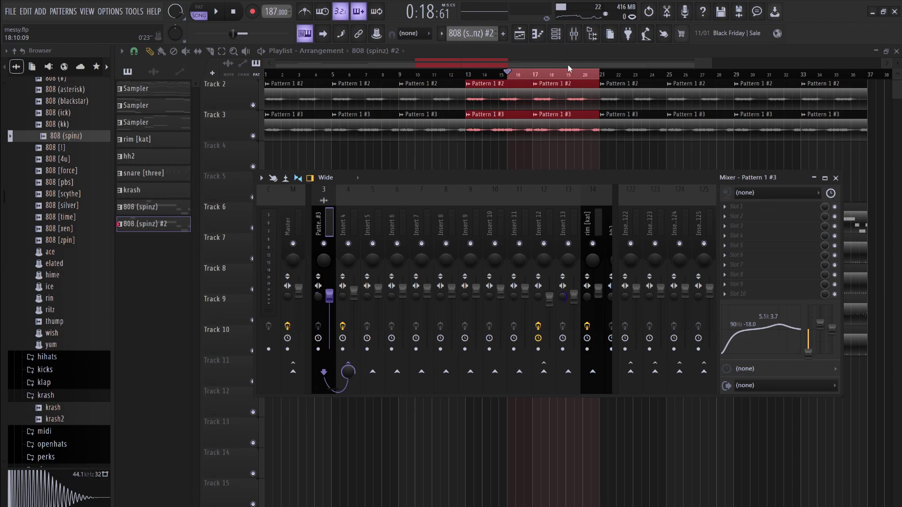
{"action": "key", "text": "F9"}
{"action": "double_click", "coordinate": [566, 232]}
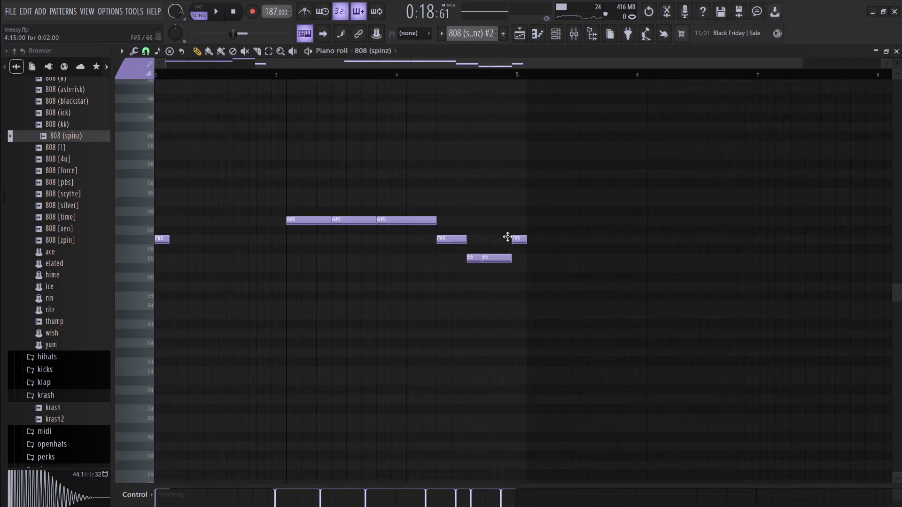
- Replace the 808 notes from bar 3 onward with a copy of the opening G#5, A#5 and F#5 phrase
{"action": "key", "text": "space"}
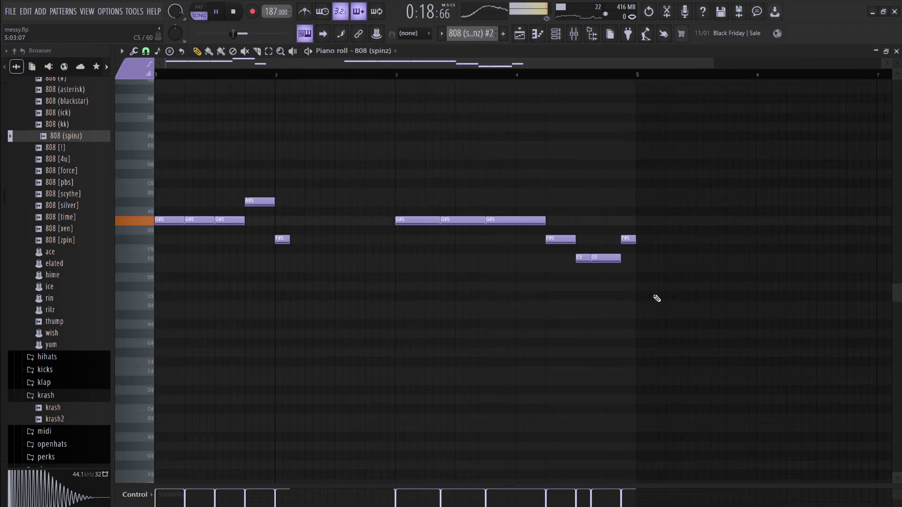
{"action": "left_click_drag", "start_coordinate": [653, 297], "coordinate": [403, 213]}
{"action": "key", "text": "Delete"}
{"action": "left_click_drag", "start_coordinate": [395, 309], "coordinate": [139, 203]}
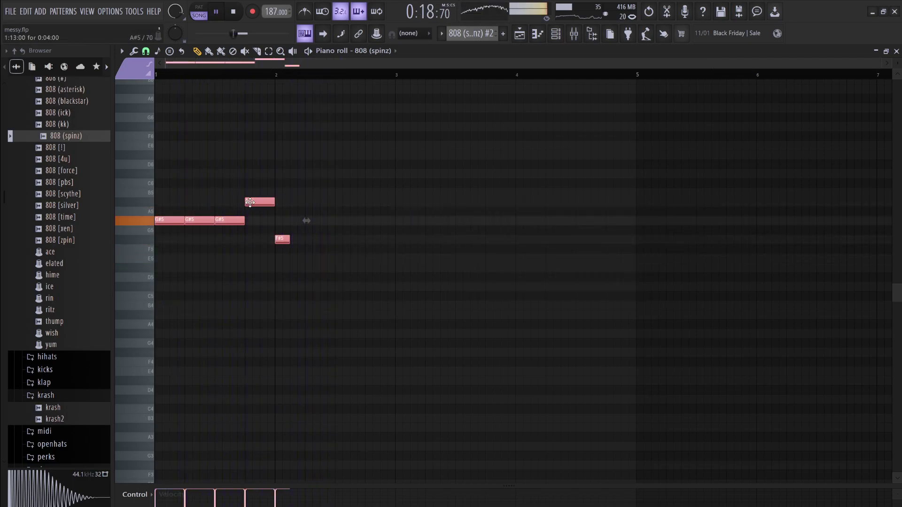
{"action": "left_click_drag", "start_coordinate": [326, 202], "coordinate": [489, 209]}
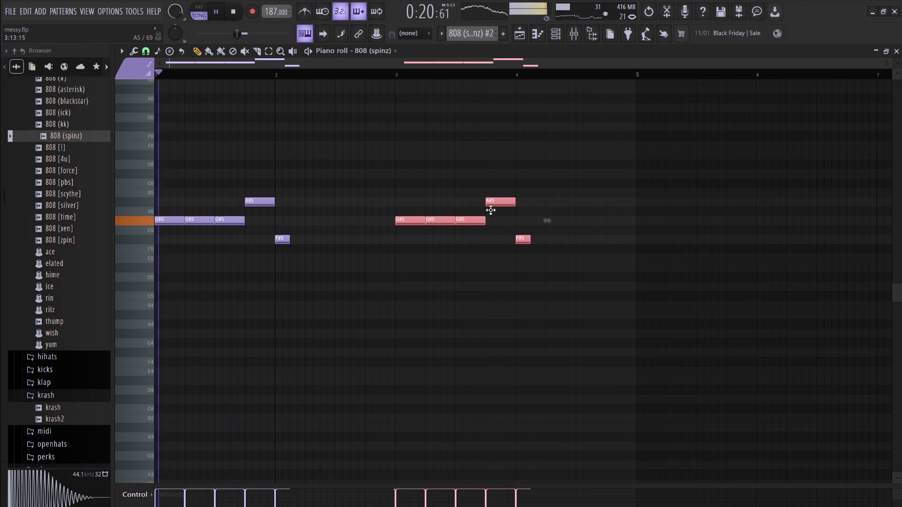
{"action": "key", "text": "space"}
- Lengthen the F#5 notes at bars 2 and 4 to eight steps each and play the result
{"action": "left_click", "coordinate": [549, 262], "text": "ctrl"}
{"action": "left_click_drag", "start_coordinate": [488, 247], "coordinate": [337, 244]}
{"action": "key", "text": "space"}
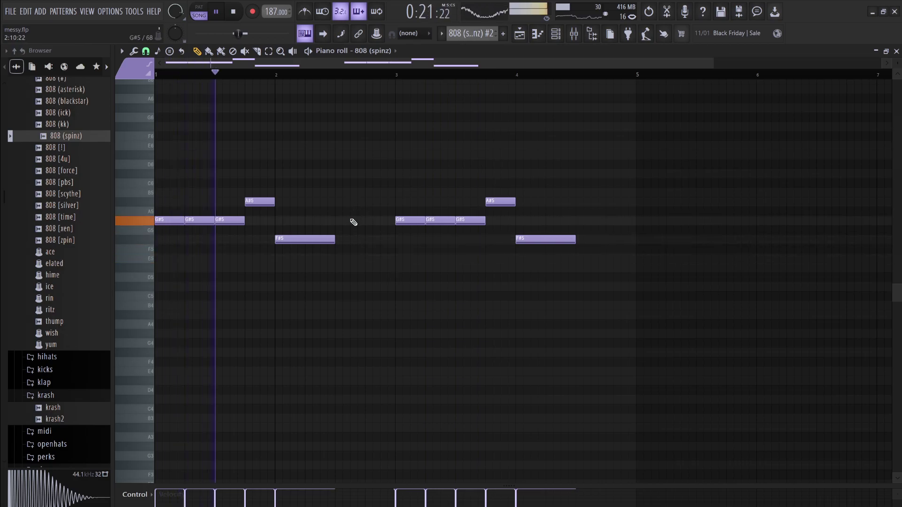
- Add two A#5 notes and one C#6 note, each two steps long, at the end of bar 2
{"action": "left_click", "coordinate": [353, 202]}
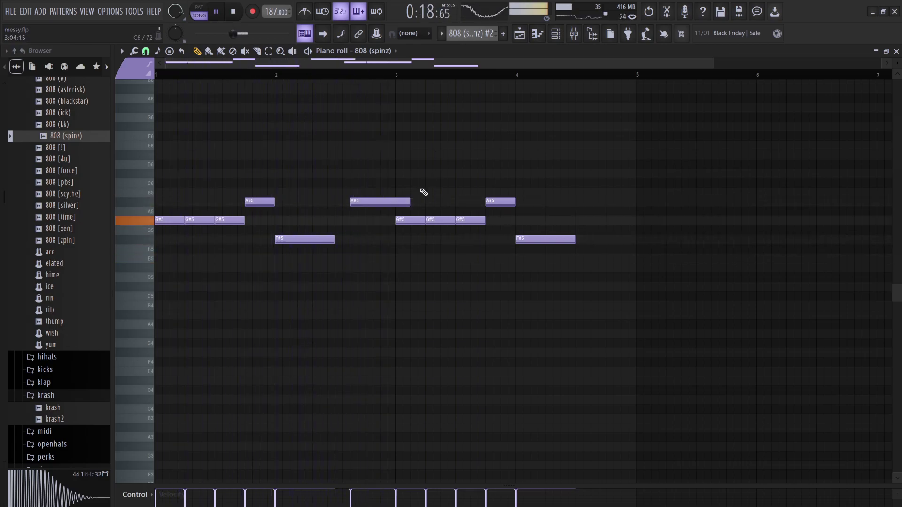
{"action": "left_click_drag", "start_coordinate": [405, 200], "coordinate": [366, 201]}
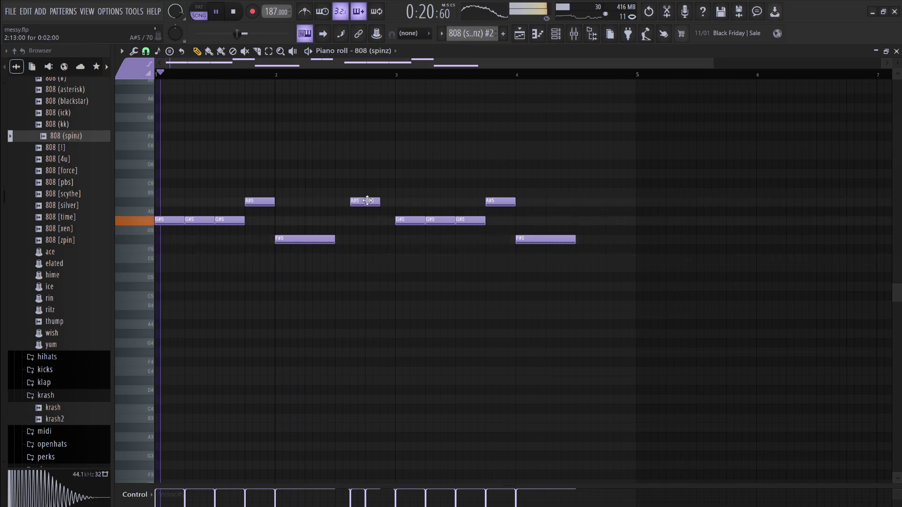
{"action": "left_click", "coordinate": [382, 174]}
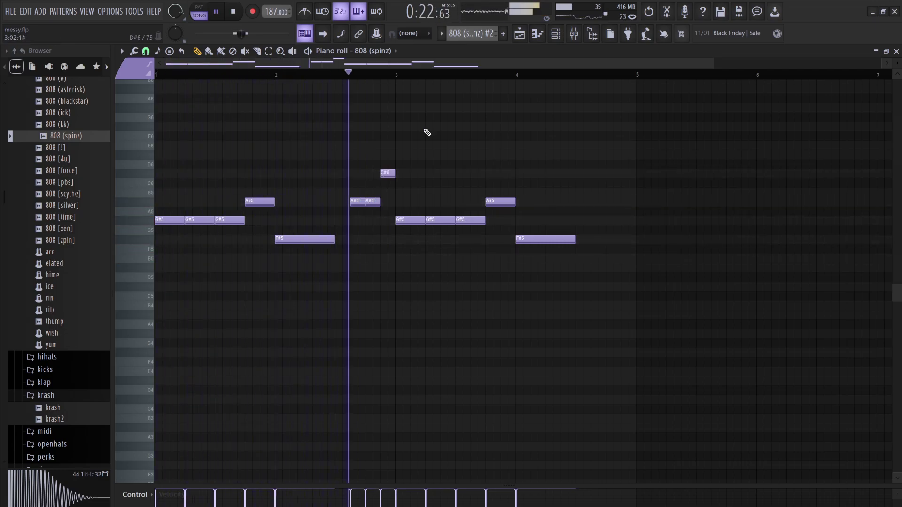
- Copy the A#5 and C#6 three-note fill to the end of bar 4 and stop the playback
{"action": "left_click_drag", "start_coordinate": [386, 216], "coordinate": [346, 150]}
{"action": "left_click_drag", "start_coordinate": [388, 176], "coordinate": [628, 173]}
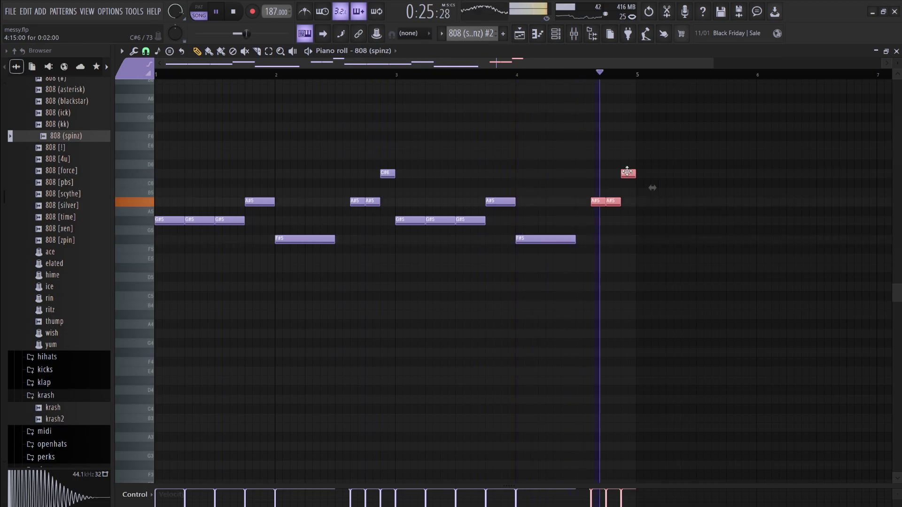
{"action": "key", "text": "space"}
{"action": "key", "text": "space"}
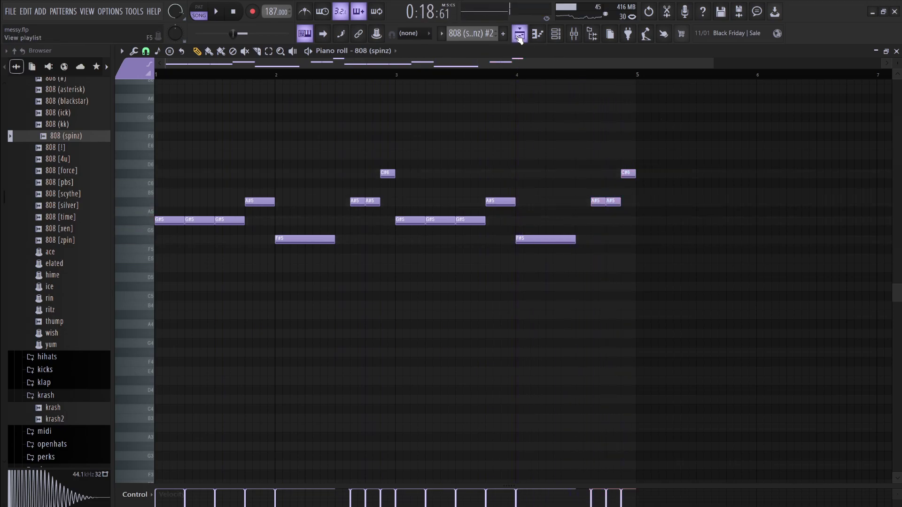
- In the playlist, replace the 808 (spinz) clip at bar 21 with a copy of 808 (spinz) #2 and clear the time selection
{"action": "left_click", "coordinate": [519, 38]}
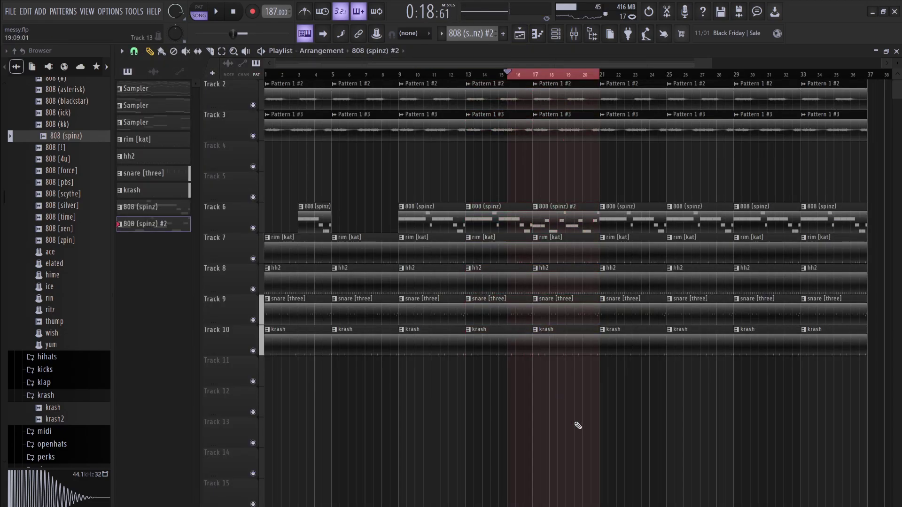
{"action": "right_click", "coordinate": [630, 220]}
{"action": "left_click_drag", "start_coordinate": [623, 221], "coordinate": [566, 218]}
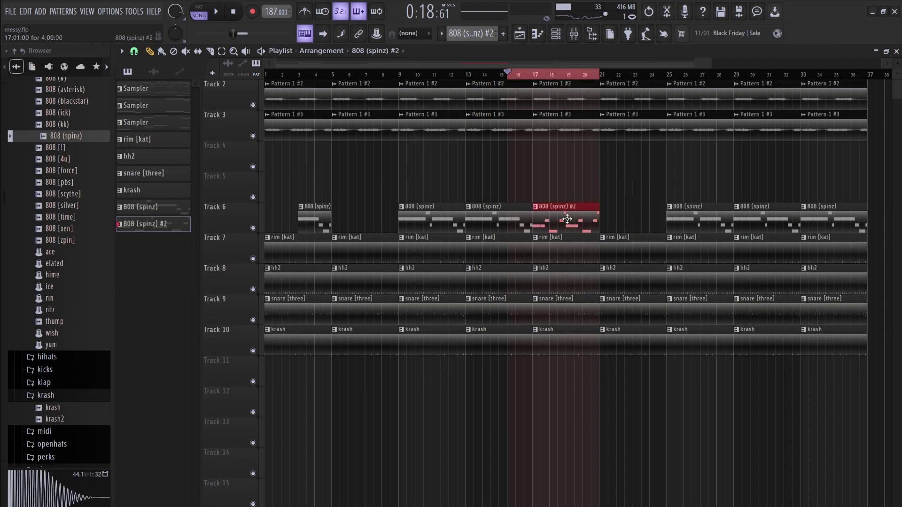
{"action": "key", "text": "ctrl+b"}
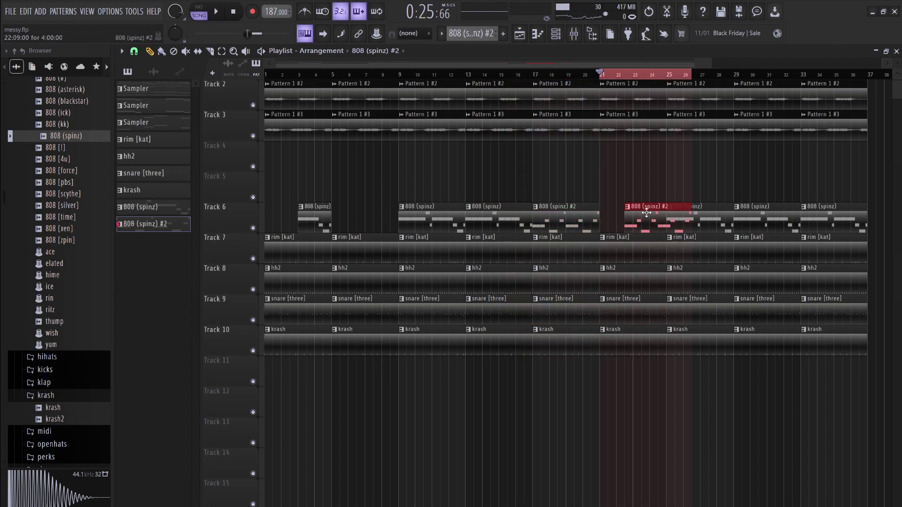
{"action": "left_click_drag", "start_coordinate": [647, 213], "coordinate": [624, 212]}
{"action": "left_click", "coordinate": [566, 80]}
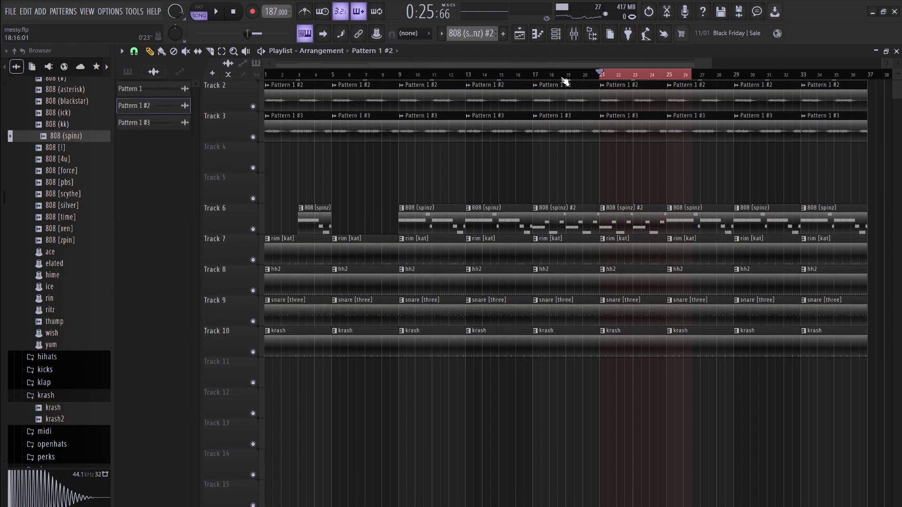
{"action": "left_click", "coordinate": [557, 74]}
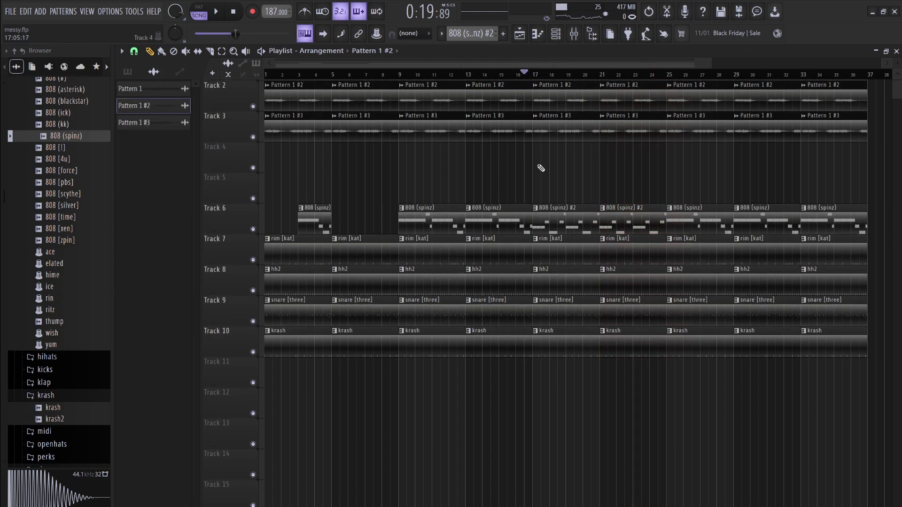
{"action": "scroll", "coordinate": [541, 168], "scroll_direction": "up", "scroll_amount": 1}
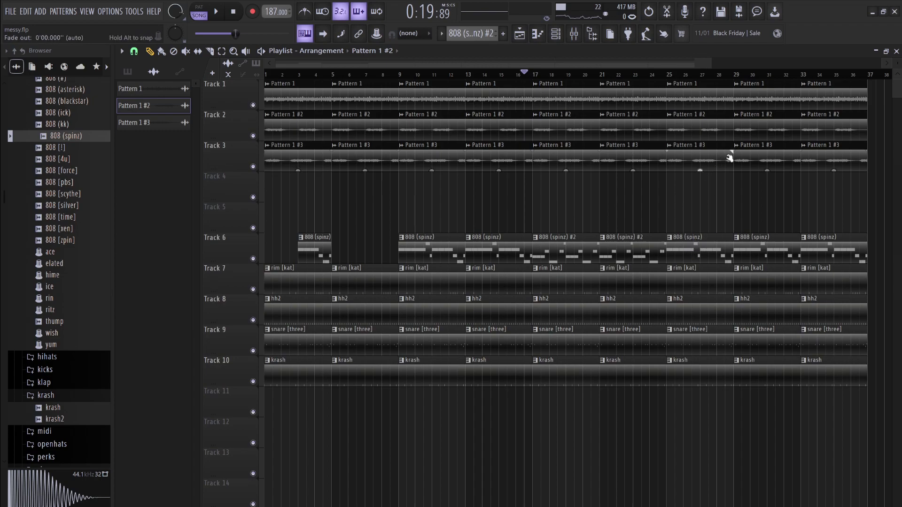
- Try the section at bar 25 without the 808 (spinz) clip and without the Pattern 1 #3 clip, undoing each deletion
{"action": "right_click", "coordinate": [676, 249]}
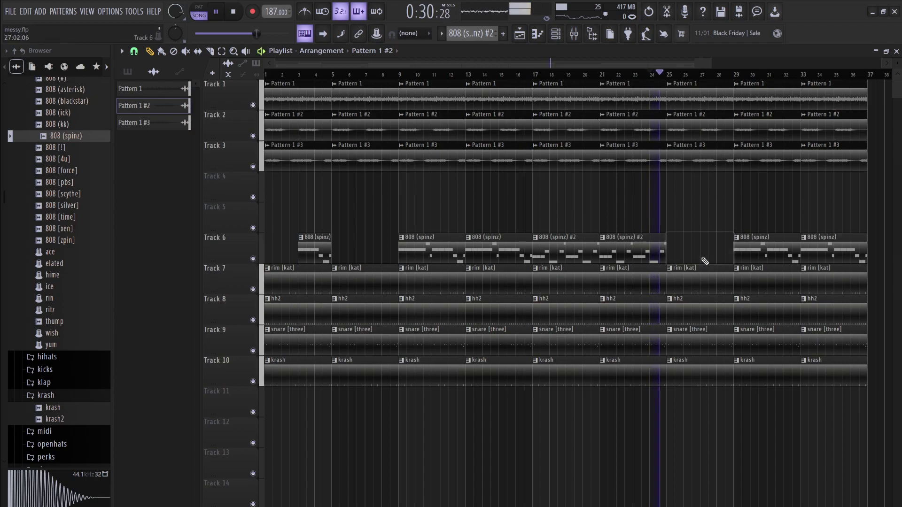
{"action": "key", "text": "ctrl+z"}
{"action": "key", "text": "space"}
{"action": "right_click", "coordinate": [708, 161]}
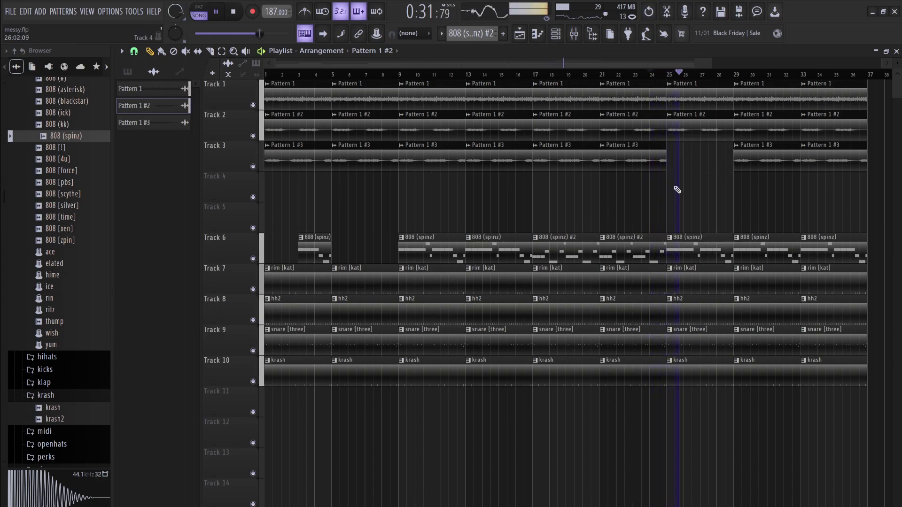
{"action": "key", "text": "ctrl+z"}
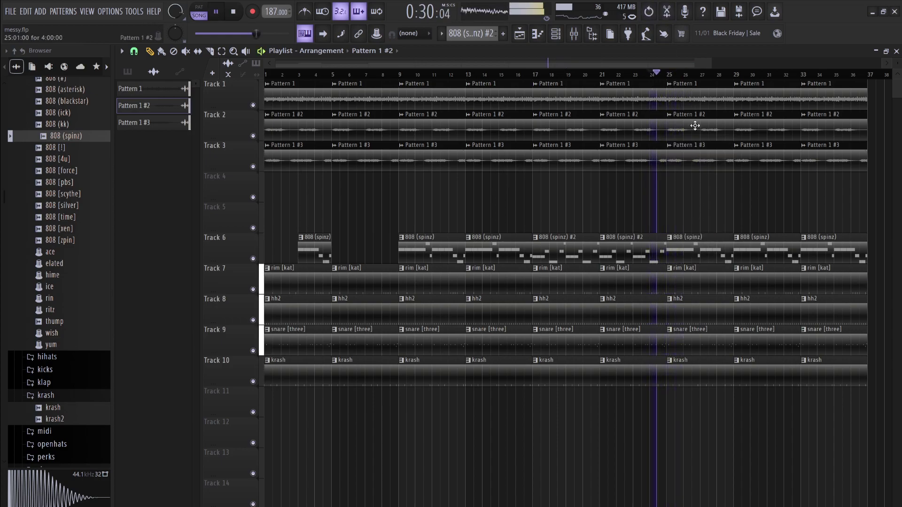
- Delete the Pattern 1 #2 and #3 clips at bar 25 and trim the pair at bar 29 to start at bar 31
{"action": "right_click", "coordinate": [695, 126]}
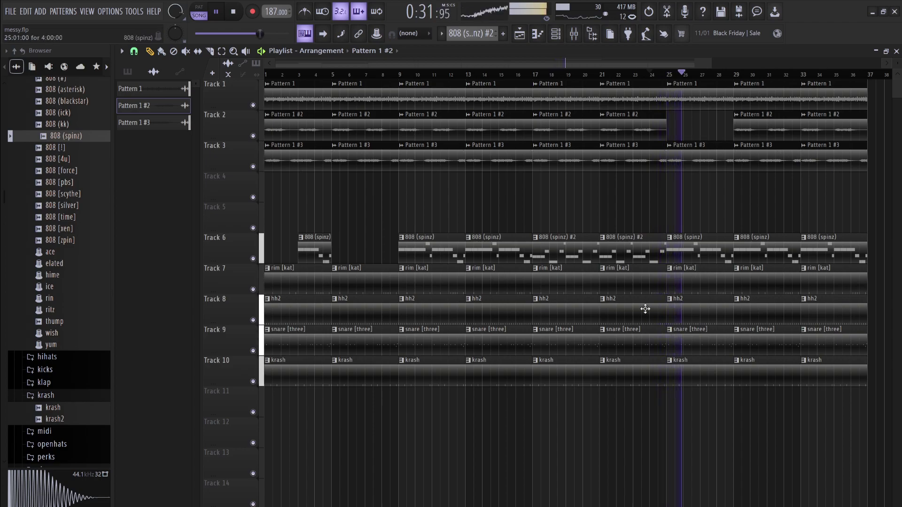
{"action": "right_click", "coordinate": [697, 159]}
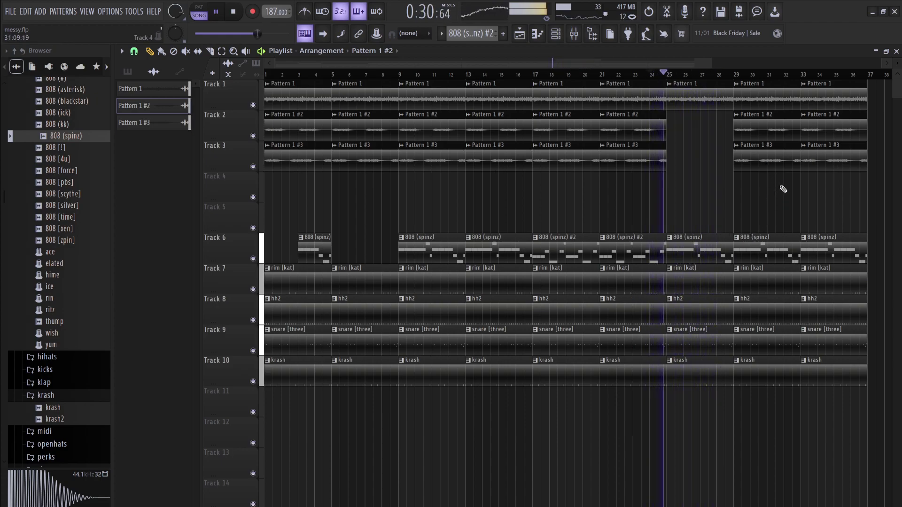
{"action": "left_click_drag", "start_coordinate": [764, 198], "coordinate": [747, 129]}
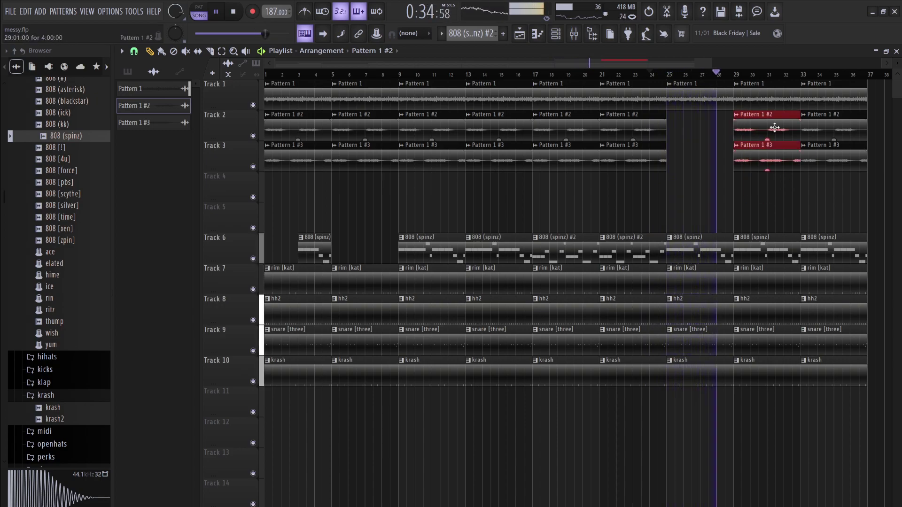
{"action": "left_click_drag", "start_coordinate": [735, 129], "coordinate": [767, 133]}
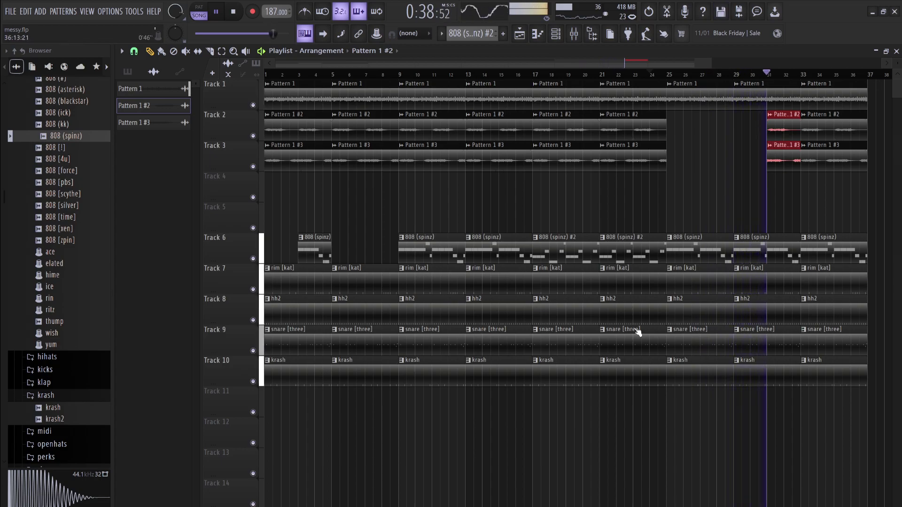
{"action": "left_click", "coordinate": [797, 188]}
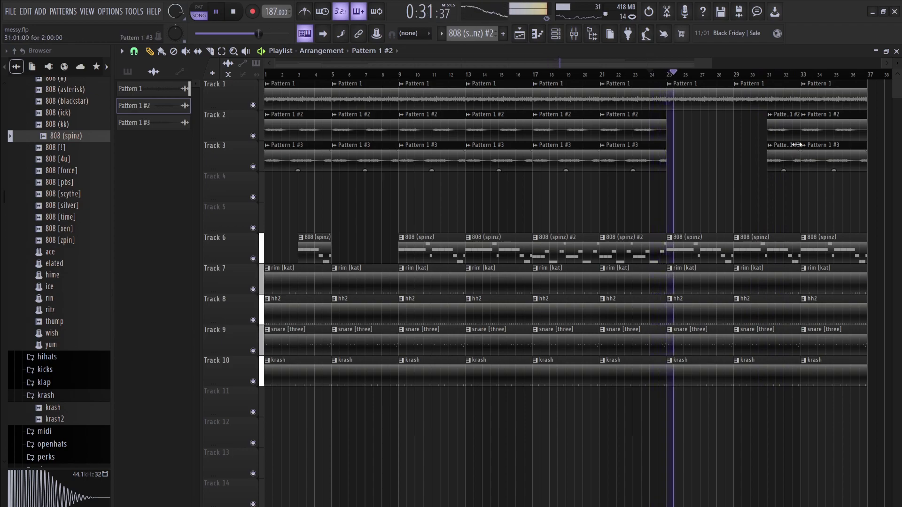
- Delete the Pattern 1 #2 clip at bar 31 and shorten the Pattern 1 #3 clip below it to one bar
{"action": "right_click", "coordinate": [788, 125]}
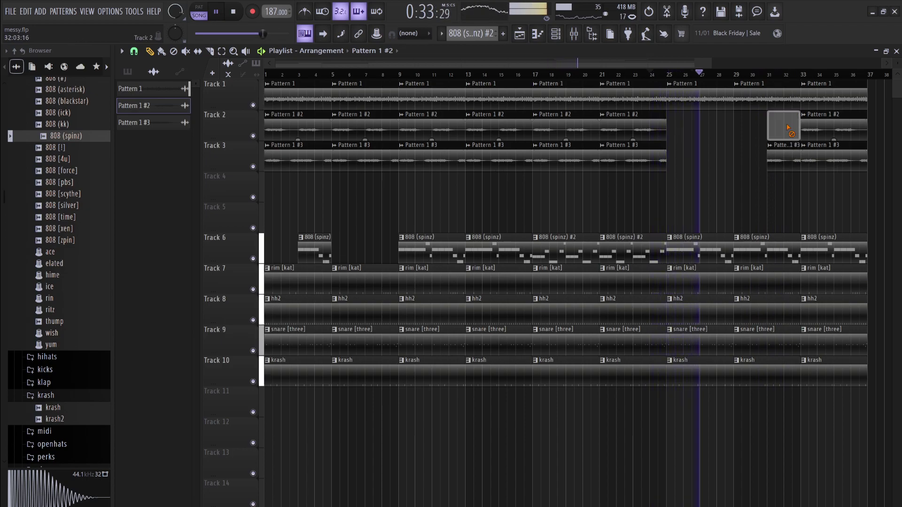
{"action": "left_click_drag", "start_coordinate": [799, 147], "coordinate": [787, 145]}
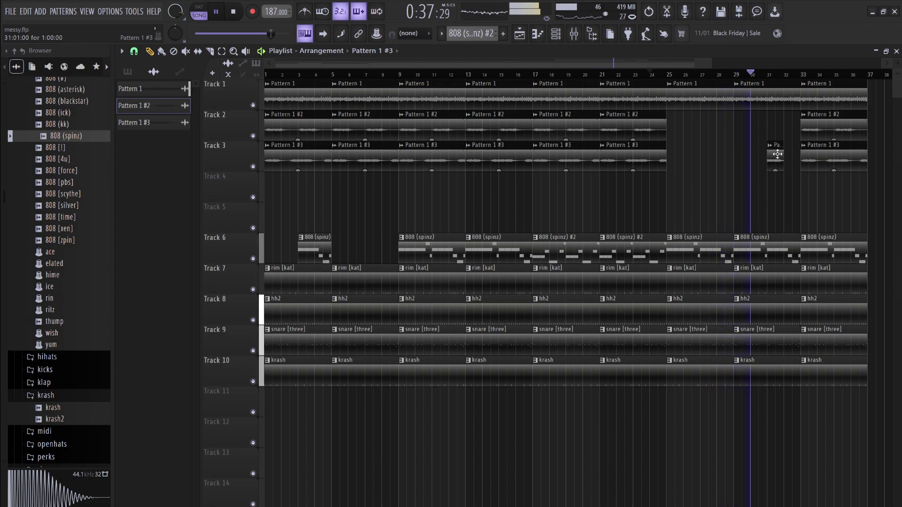
- Place copies of the one-bar Pattern 1 #3 clip at bars 26 and 29 and play the section
{"action": "key", "text": "space"}
{"action": "left_click_drag", "start_coordinate": [776, 156], "coordinate": [692, 159]}
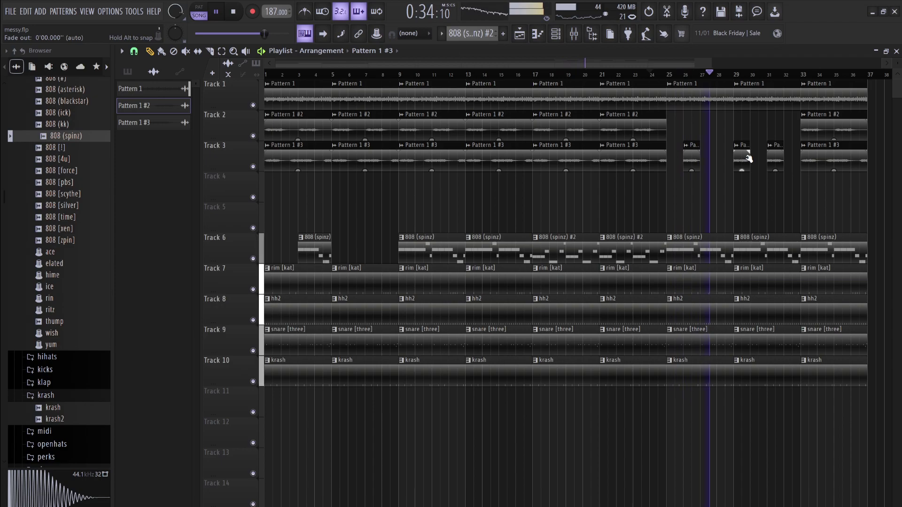
{"action": "key", "text": "space"}
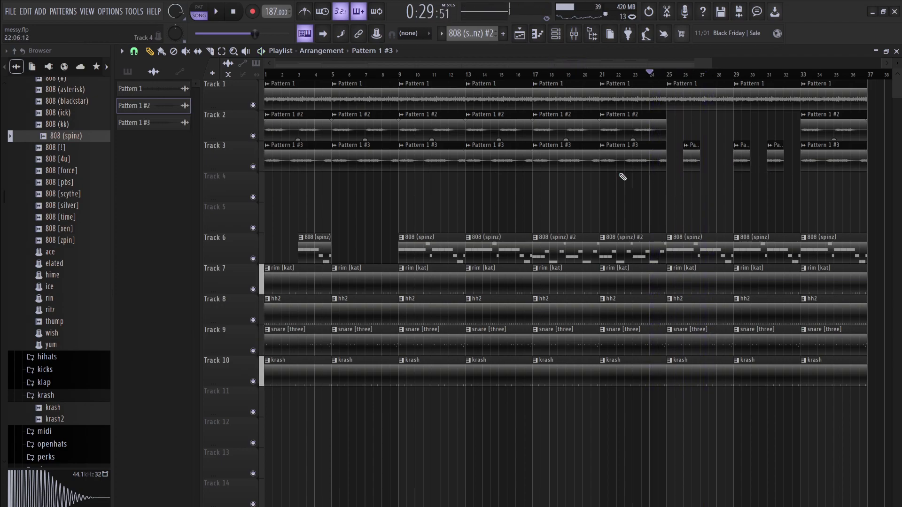
{"action": "key", "text": "space"}
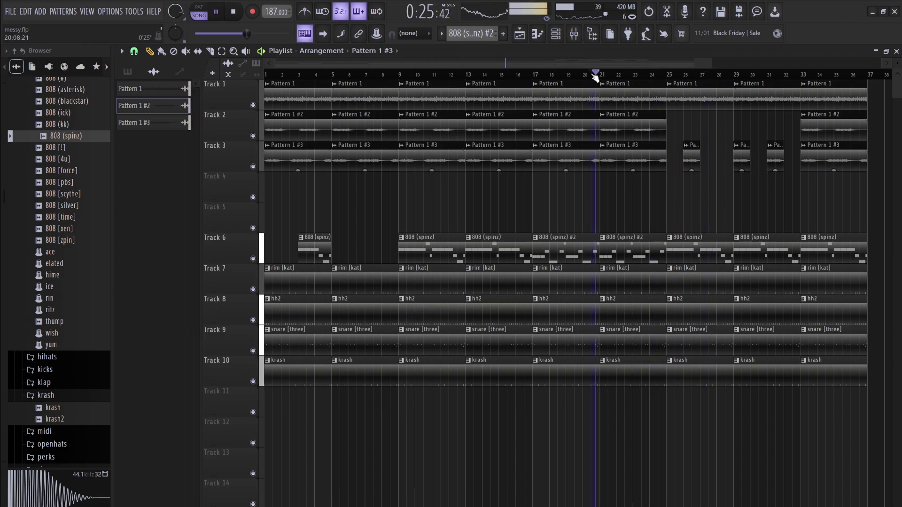
{"action": "key", "text": "space"}
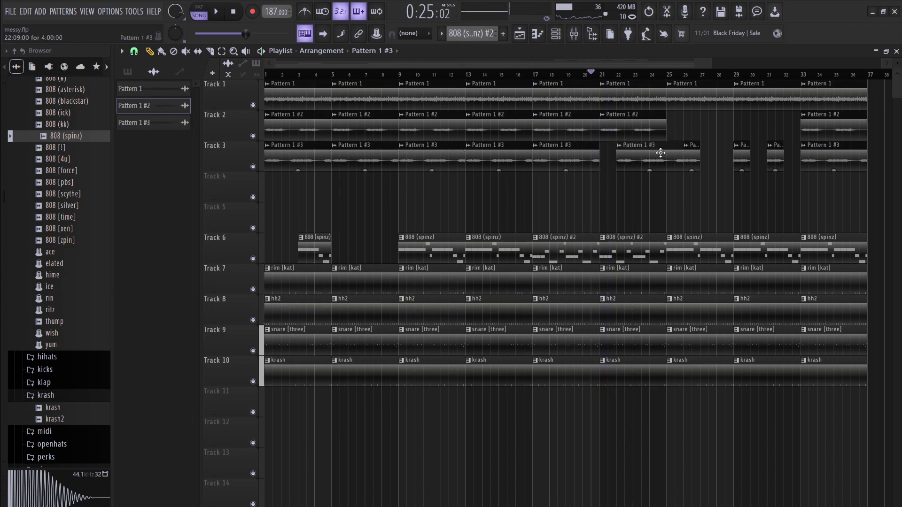
- Move the Pattern 1 #3 clip from bar 21 to bar 28 and shorten it to one bar
{"action": "left_click_drag", "start_coordinate": [661, 153], "coordinate": [719, 151]}
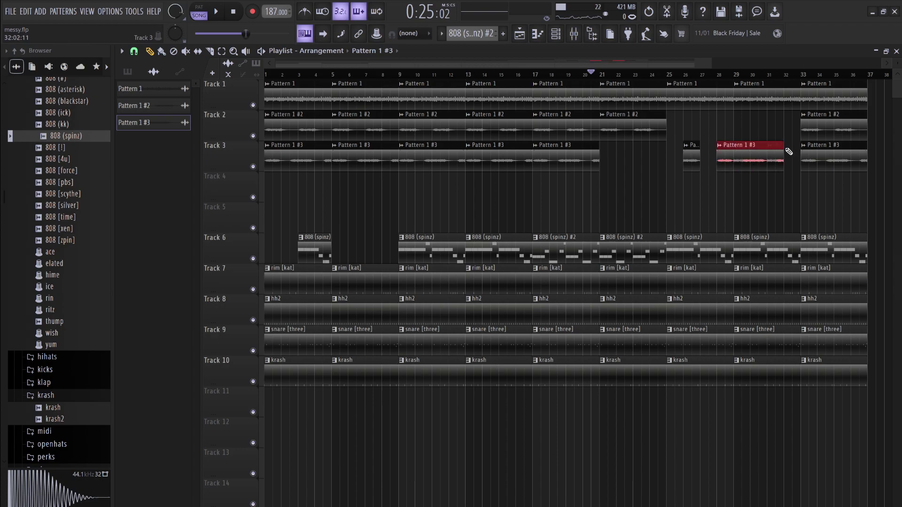
{"action": "left_click_drag", "start_coordinate": [778, 145], "coordinate": [733, 146]}
{"action": "key", "text": "space"}
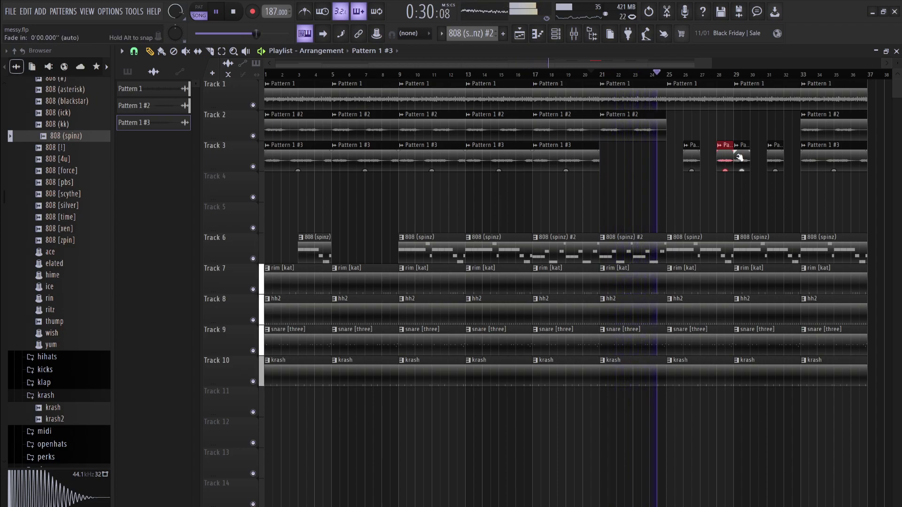
- Move the one-bar Pattern 1 #3 clip from bar 29 to bar 30 and replace the bar 31 clip with one at bar 32
{"action": "left_click_drag", "start_coordinate": [738, 157], "coordinate": [756, 165]}
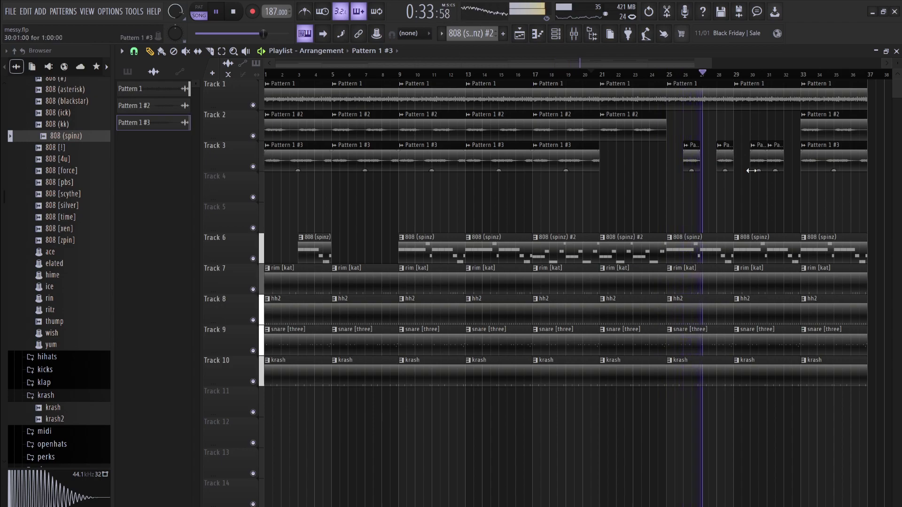
{"action": "right_click", "coordinate": [775, 162]}
{"action": "left_click", "coordinate": [783, 162]}
{"action": "left_click_drag", "start_coordinate": [785, 163], "coordinate": [791, 163]}
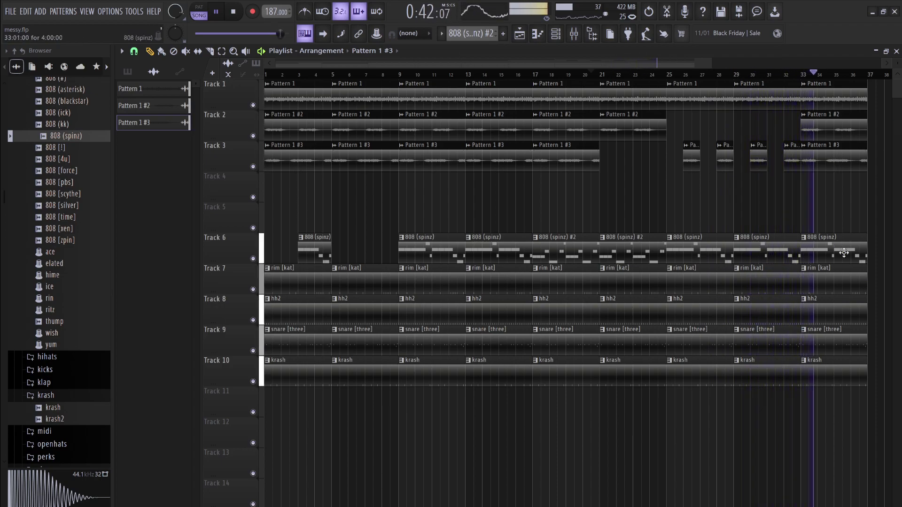
- Replace the 808 (spinz) clip at bar 33 with copies of the two 808 (spinz) #2 clips at bars 33 and 37
{"action": "right_click", "coordinate": [844, 252]}
{"action": "key", "text": "space"}
{"action": "key", "text": "space"}
{"action": "mouse_move", "coordinate": [648, 251]}
{"action": "left_mouse_down"}
{"action": "mouse_move", "coordinate": [569, 250]}
{"action": "mouse_move", "coordinate": [857, 244]}
{"action": "mouse_move", "coordinate": [830, 232]}
{"action": "left_mouse_up"}
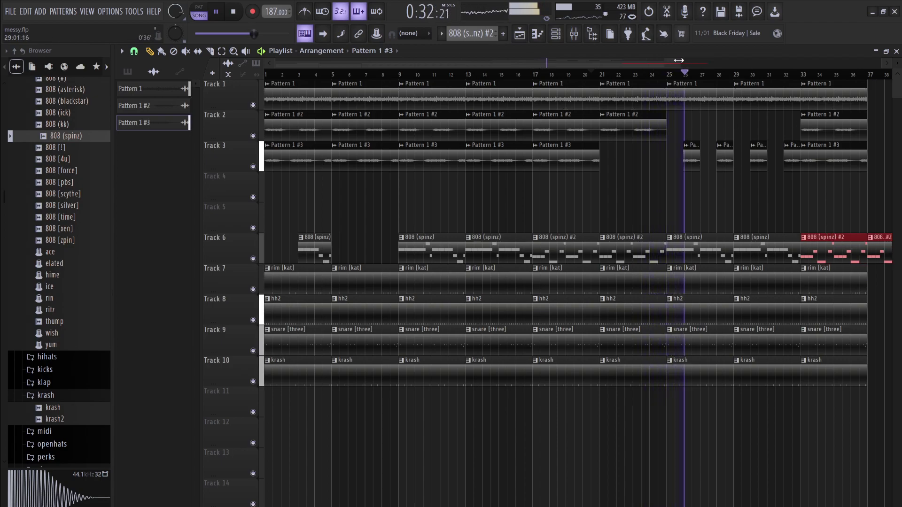
{"action": "left_click_drag", "start_coordinate": [679, 63], "coordinate": [877, 53]}
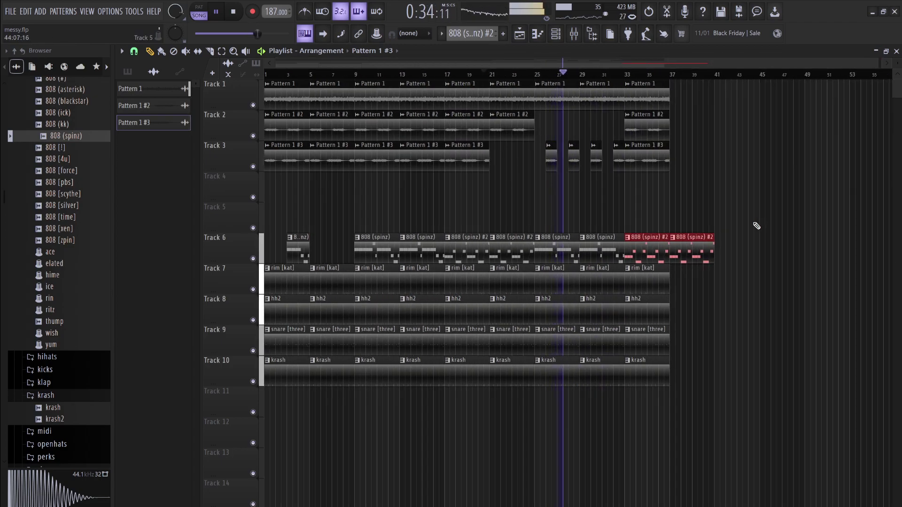
- Remove the 808 (spinz) #2 clip at bar 37 and duplicate the bar 33 clips of every track to bar 37
{"action": "right_click", "coordinate": [696, 249]}
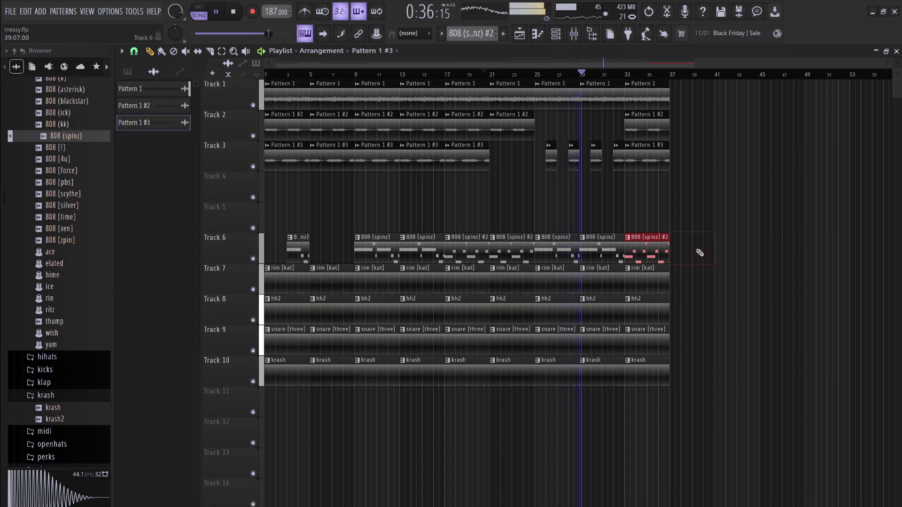
{"action": "left_click_drag", "start_coordinate": [657, 421], "coordinate": [655, 88]}
{"action": "key", "text": "ctrl+b"}
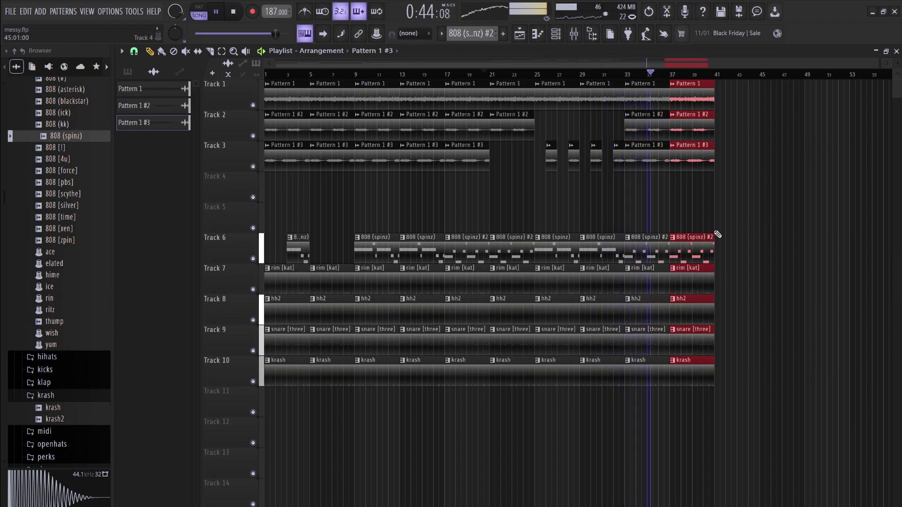
- Delete the Pattern 1 #2 clips at bars 33 and 37 and play the section from just before bar 33
{"action": "key", "text": "space"}
{"action": "key", "text": "space"}
{"action": "right_click", "coordinate": [646, 124]}
{"action": "right_click", "coordinate": [696, 126]}
{"action": "key", "text": "space"}
{"action": "key", "text": "space"}
{"action": "left_click", "coordinate": [625, 73]}
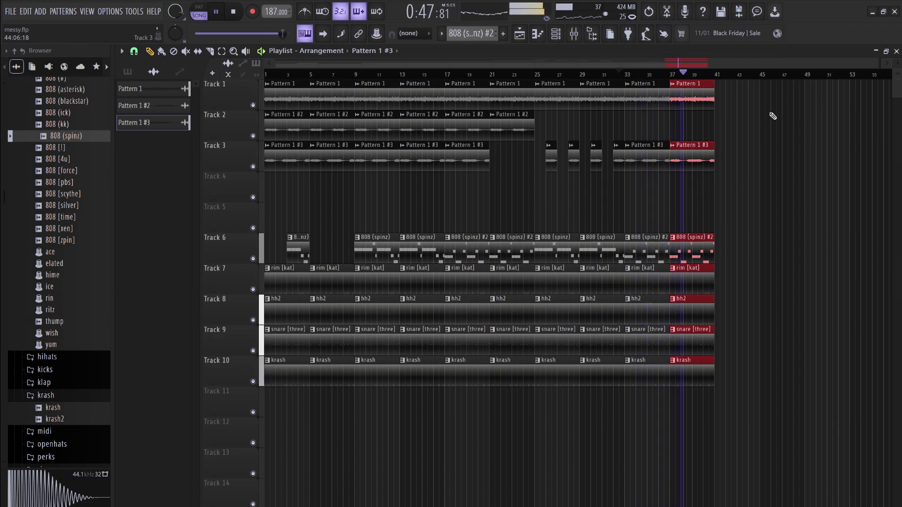
{"action": "key", "text": "space"}
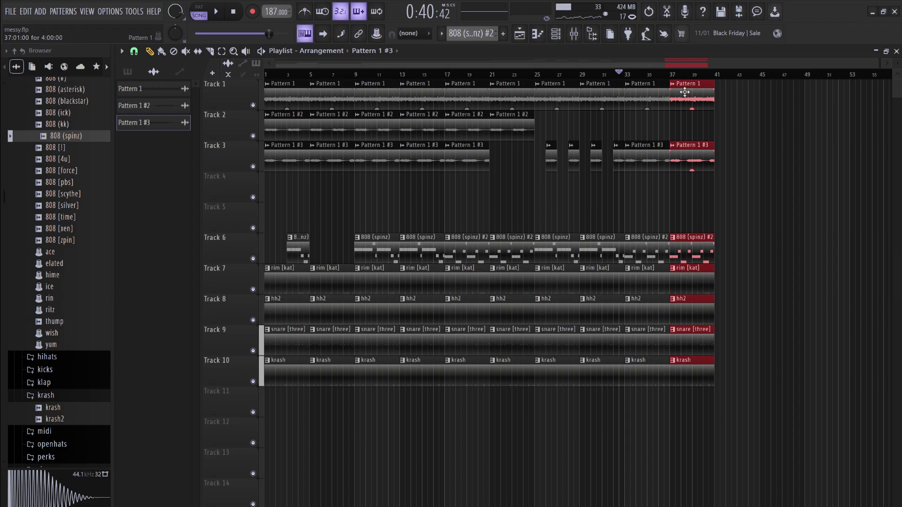
- Place a Pattern 1 clip on Track 4 at bar 37 and make it unique
{"action": "left_click_drag", "start_coordinate": [687, 139], "coordinate": [688, 151]}
{"action": "key", "text": "ctrl+z"}
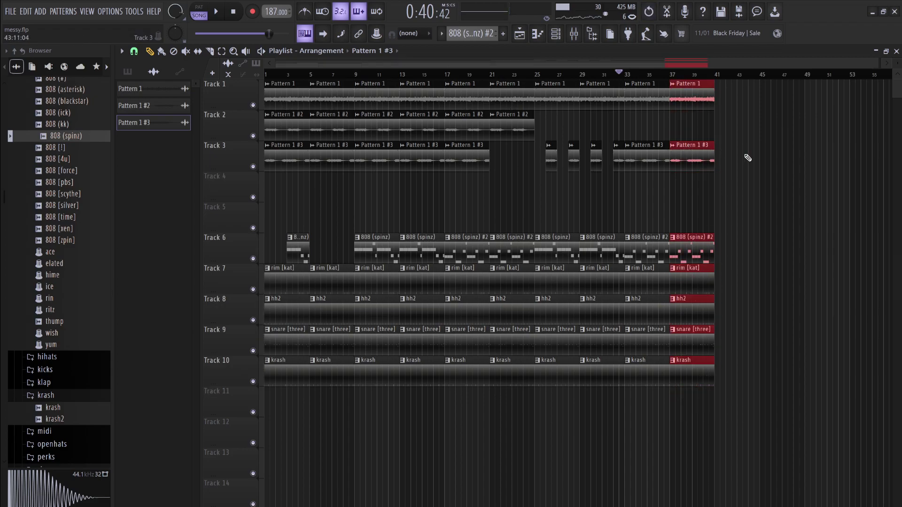
{"action": "left_click", "coordinate": [678, 183]}
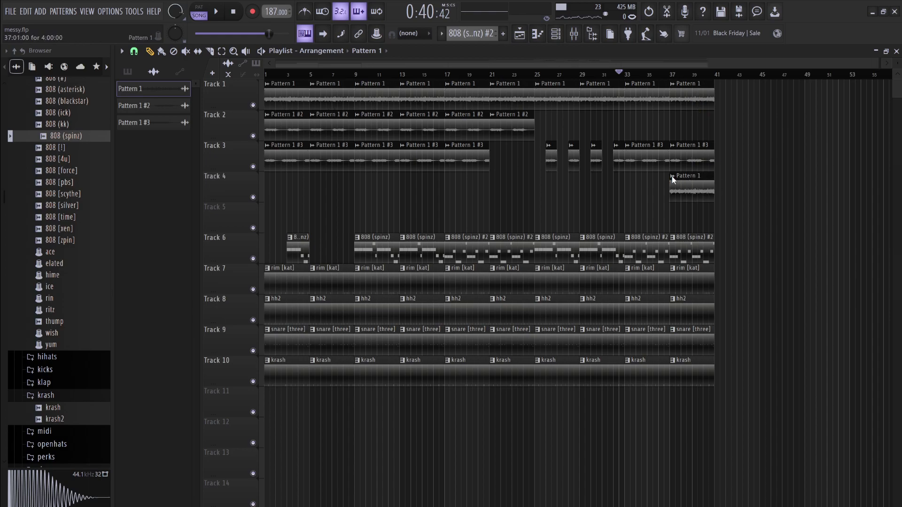
{"action": "left_click", "coordinate": [704, 270]}
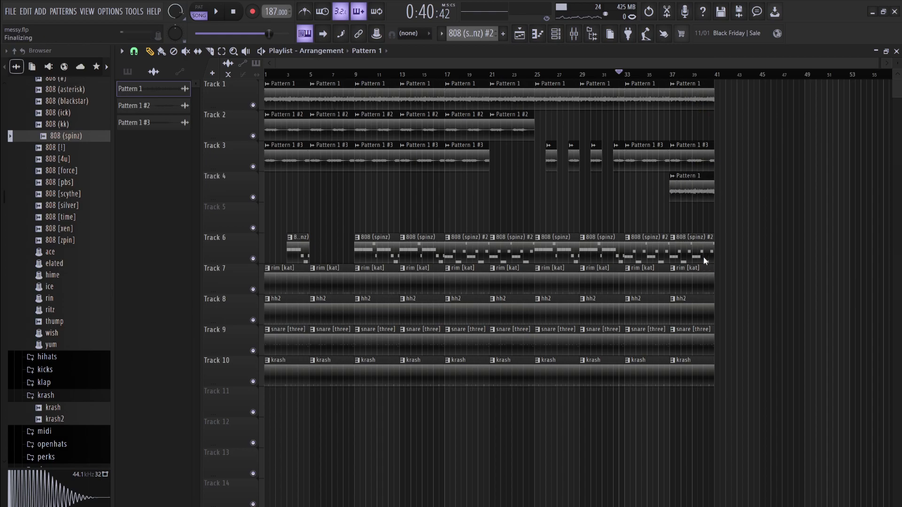
- Reverse the Pattern 1 #4 audio and move its clip on Track 4 to bar 33
{"action": "double_click", "coordinate": [691, 187]}
{"action": "left_click", "coordinate": [328, 222]}
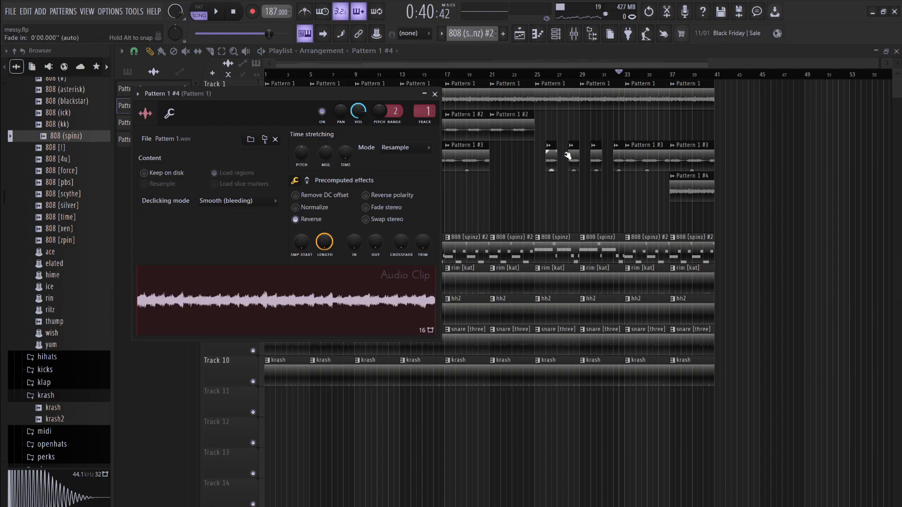
{"action": "left_click_drag", "start_coordinate": [706, 197], "coordinate": [652, 192]}
{"action": "key", "text": "space"}
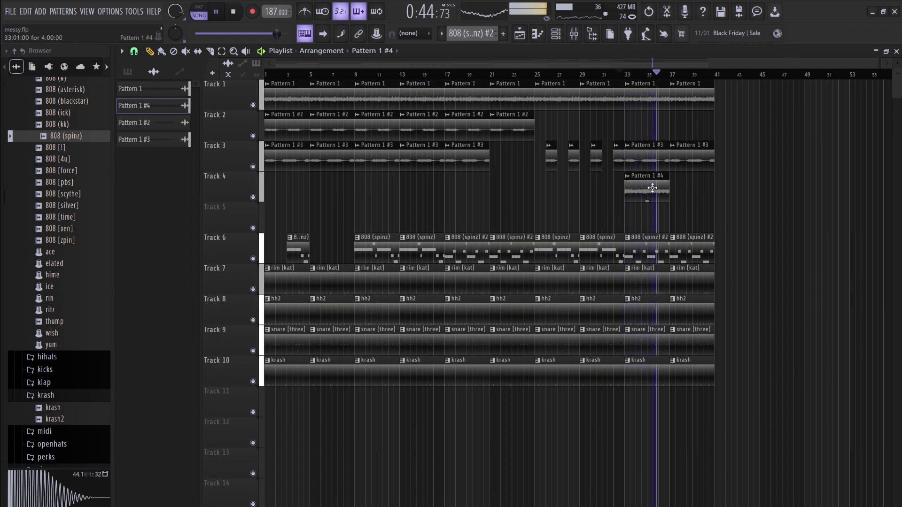
{"action": "key", "text": "space"}
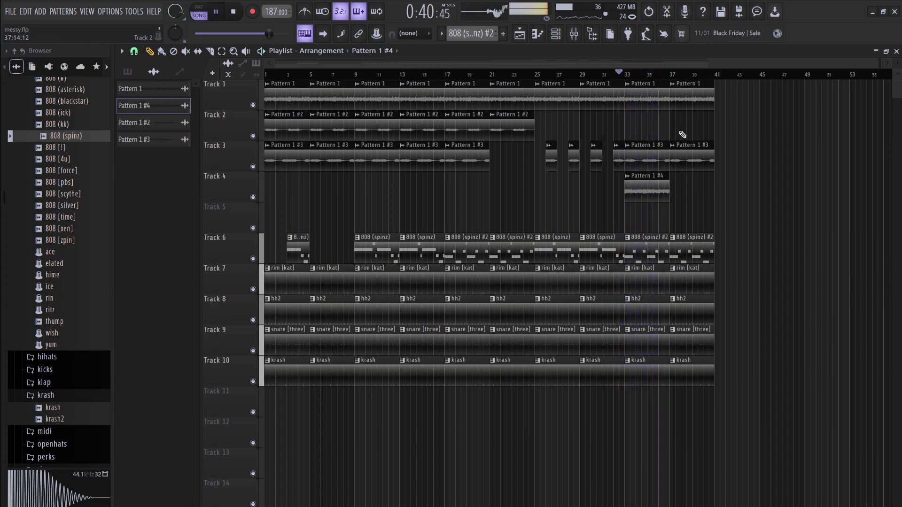
- Try the bar 33 section without the Pattern 1 clip on Track 1
{"action": "right_click", "coordinate": [648, 100]}
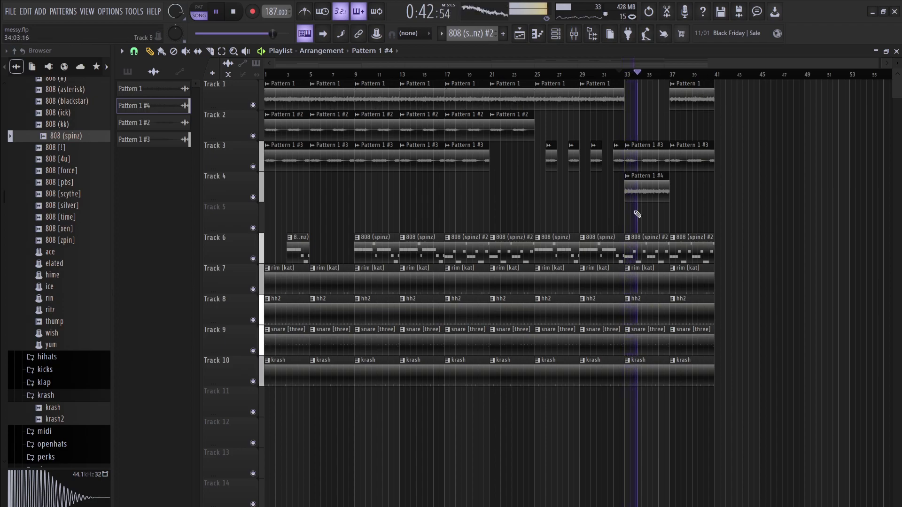
{"action": "key", "text": "space"}
{"action": "key", "text": "space"}
{"action": "left_click", "coordinate": [648, 12]}
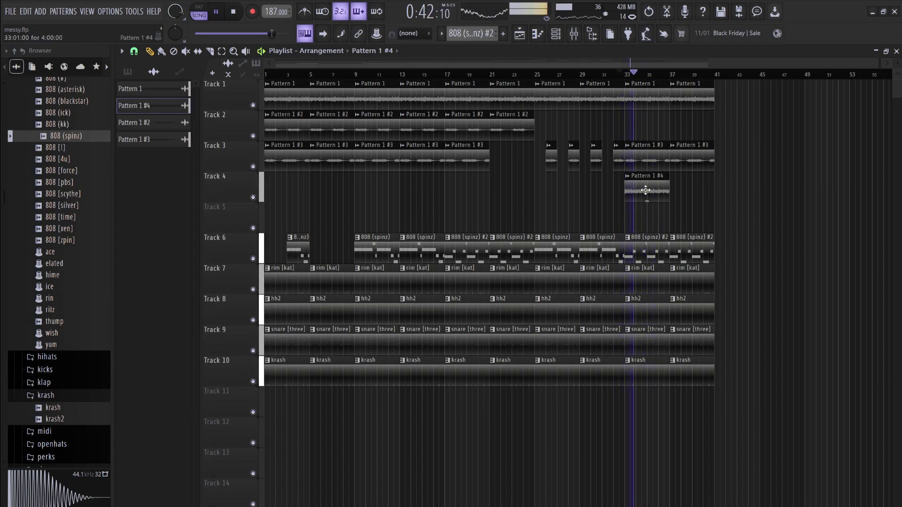
- Lower the Pattern 1 #4 clip's gain to -8.1 dB and place a copy of it at bar 37
{"action": "left_click_drag", "start_coordinate": [648, 201], "coordinate": [647, 200]}
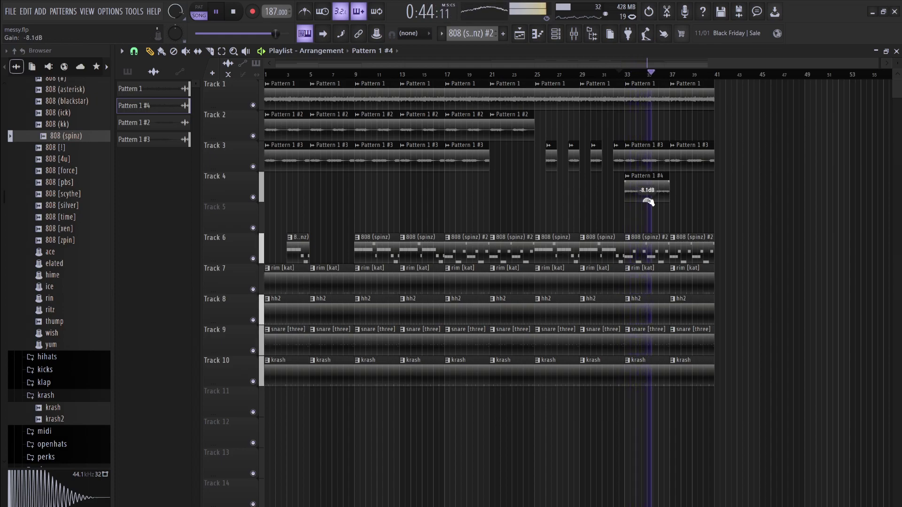
{"action": "key", "text": "space"}
{"action": "key", "text": "space"}
{"action": "left_click_drag", "start_coordinate": [652, 180], "coordinate": [694, 184]}
{"action": "key", "text": "space"}
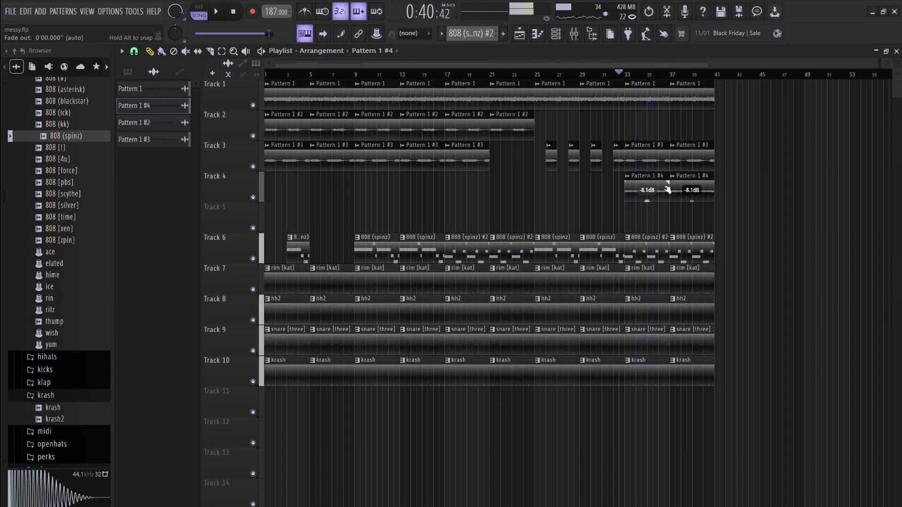
- Lower the time-stretching pitch of the Pattern 1 #4 audio in Auto mode while playing the section
{"action": "double_click", "coordinate": [649, 190]}
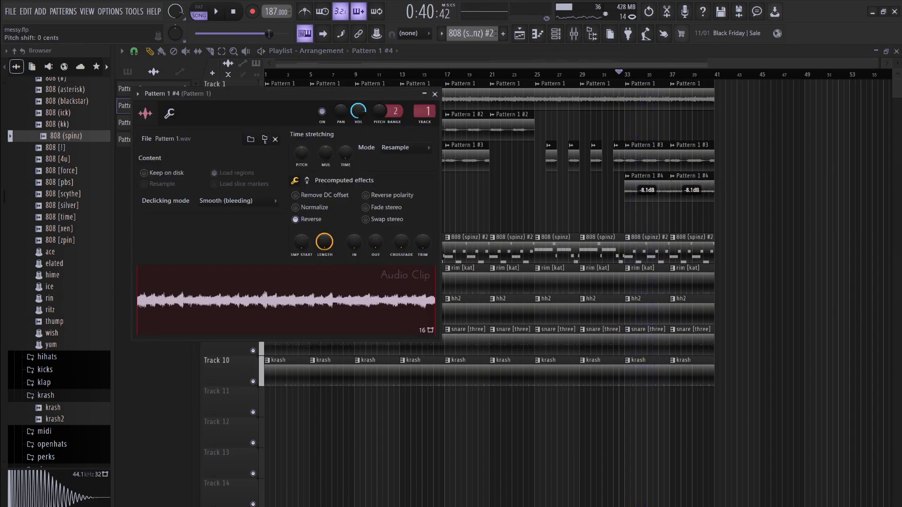
{"action": "key", "text": "space"}
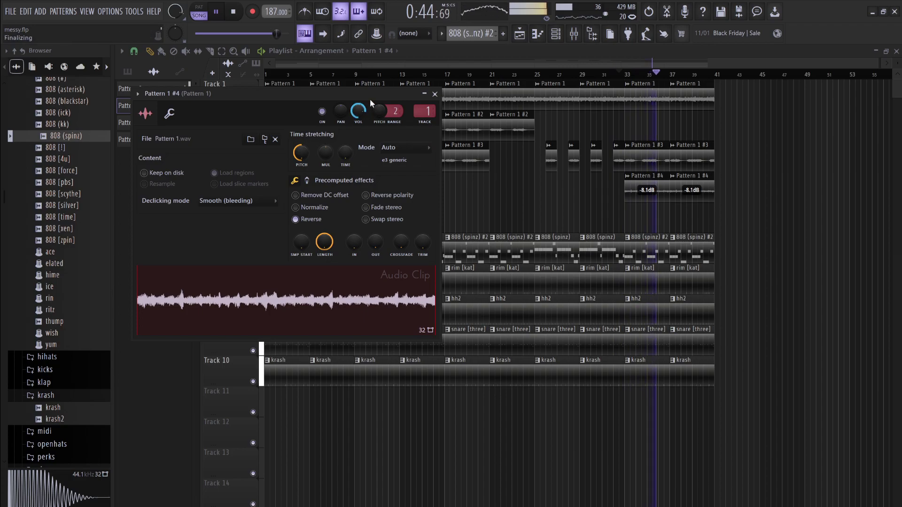
{"action": "key", "text": "space"}
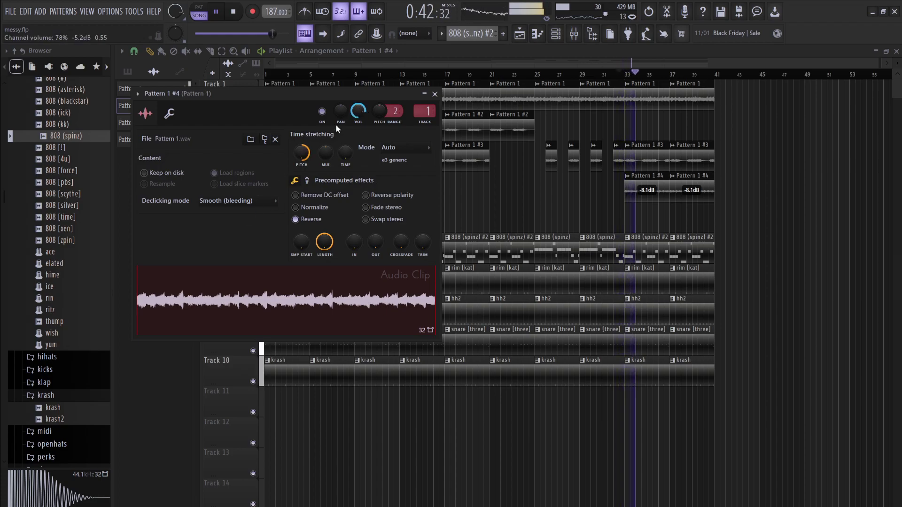
{"action": "key", "text": "space"}
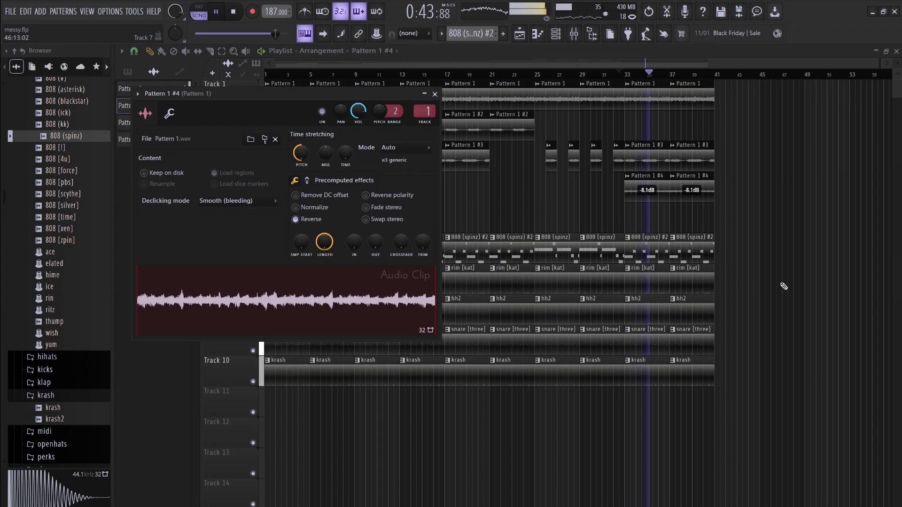
{"action": "key", "text": "Escape"}
- Play the bar 33 section and trim the start of its 808 (spinz) #2 clip to bar 35
{"action": "key", "text": "space"}
{"action": "key", "text": "space"}
{"action": "key", "text": "space"}
{"action": "key", "text": "space"}
{"action": "key", "text": "space"}
{"action": "key", "text": "space"}
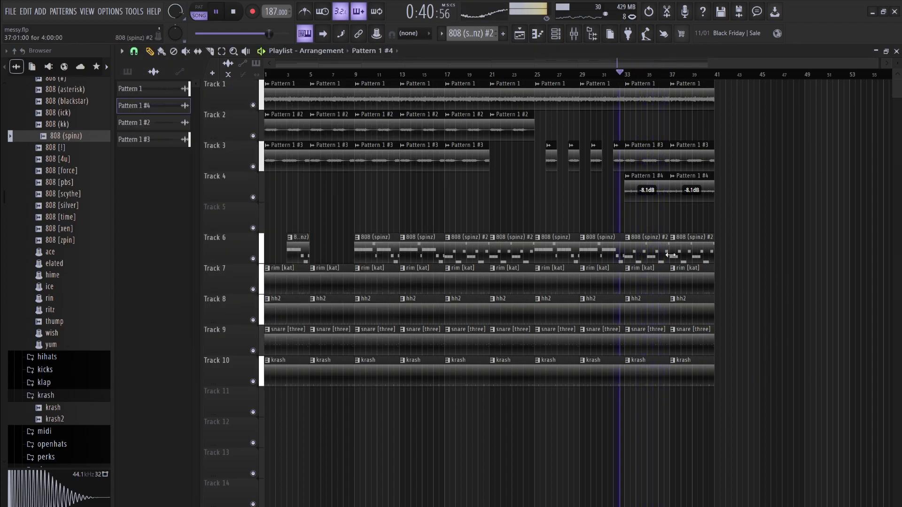
{"action": "key", "text": "space"}
{"action": "key", "text": "space"}
{"action": "left_click_drag", "start_coordinate": [637, 254], "coordinate": [647, 253]}
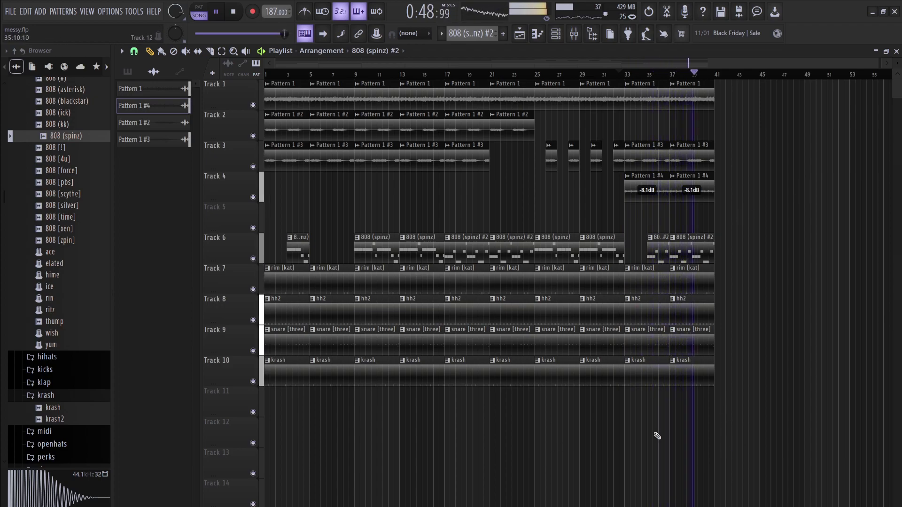
- Add Pattern 1, Pattern 1 #2, Pattern 1 #3 and drum clips at bar 41, and trim the rim [kat] clip's start to bar 43
{"action": "left_click_drag", "start_coordinate": [332, 472], "coordinate": [733, 94]}
{"action": "left_click", "coordinate": [792, 199], "text": "ctrl"}
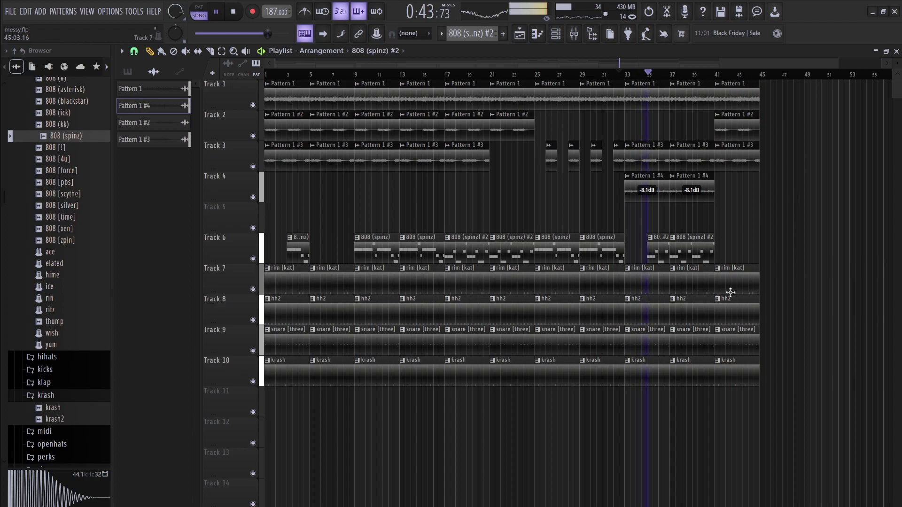
{"action": "left_click_drag", "start_coordinate": [719, 285], "coordinate": [736, 285]}
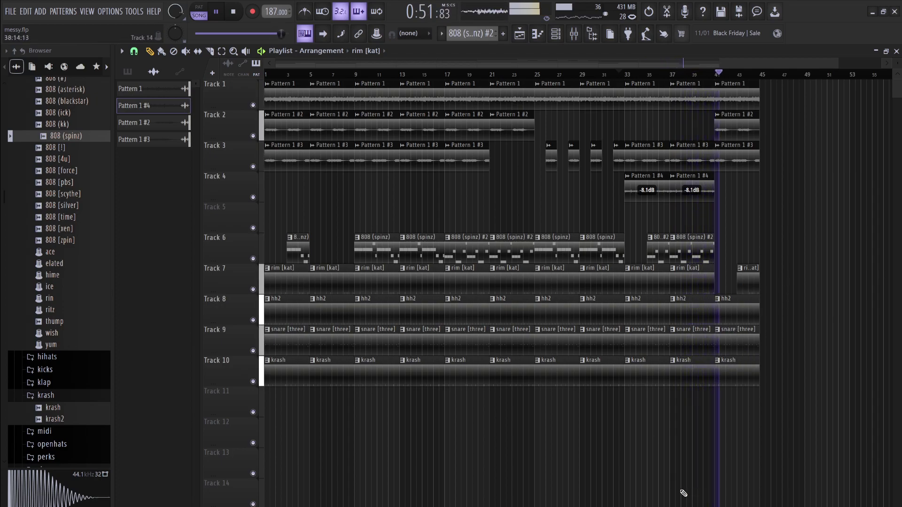
- Duplicate all bar 41 clips to bar 45 and delete the Pattern 1 #2 and Pattern 1 #3 clips at bar 41
{"action": "right_click", "coordinate": [759, 392], "text": "ctrl"}
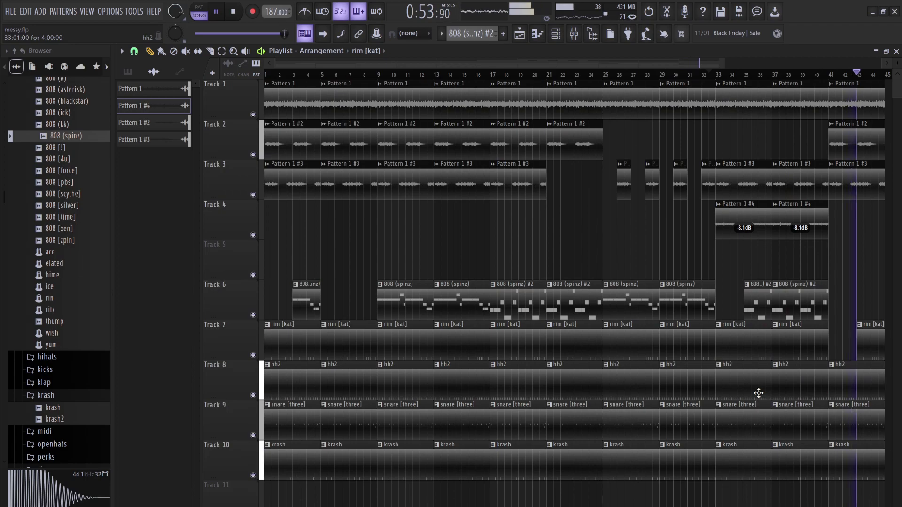
{"action": "left_click_drag", "start_coordinate": [723, 63], "coordinate": [883, 64]}
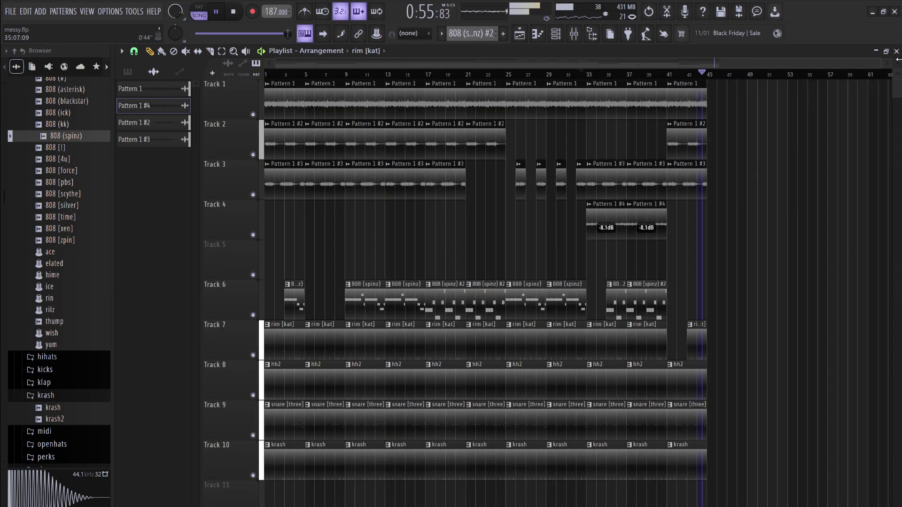
{"action": "key", "text": "space"}
{"action": "key", "text": "space"}
{"action": "left_click_drag", "start_coordinate": [696, 475], "coordinate": [685, 88]}
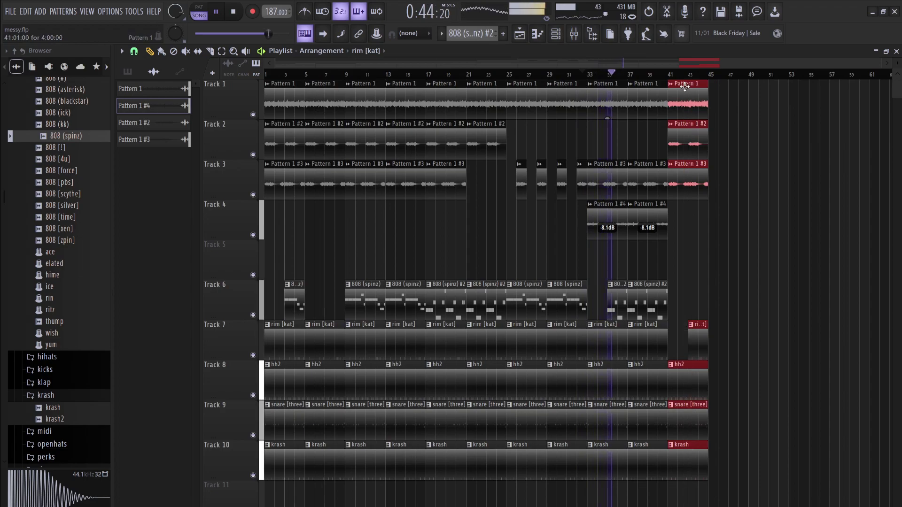
{"action": "key", "text": "ctrl+b"}
{"action": "left_click_drag", "start_coordinate": [684, 240], "coordinate": [689, 123]}
{"action": "key", "text": "Delete"}
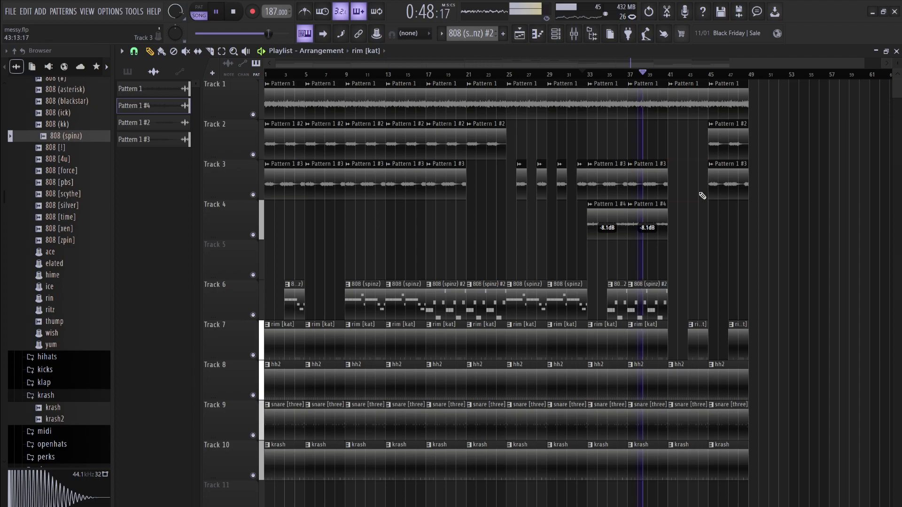
- Extend the rim [kat] clip at bar 47 back to bar 45 and copy the Pattern 1 #2 and #3 clips to bar 41
{"action": "left_click_drag", "start_coordinate": [730, 338], "coordinate": [713, 336]}
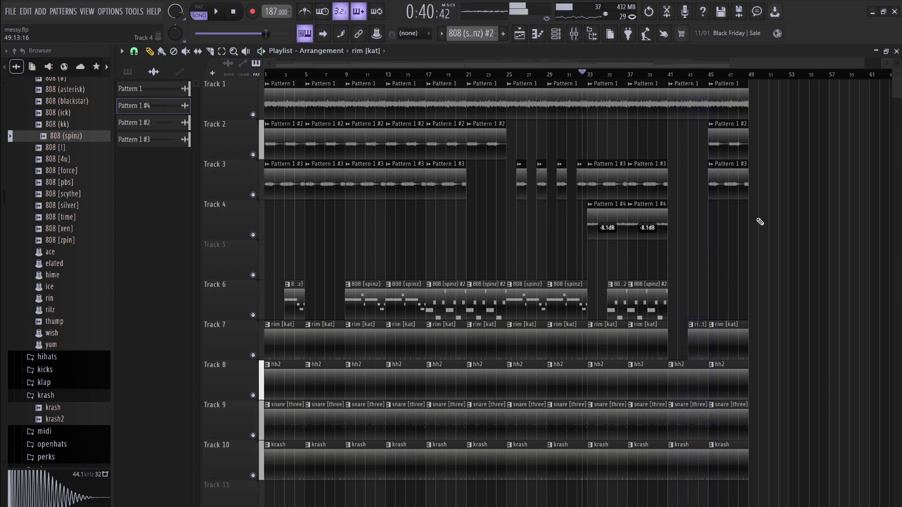
{"action": "left_click_drag", "start_coordinate": [751, 239], "coordinate": [676, 141]}
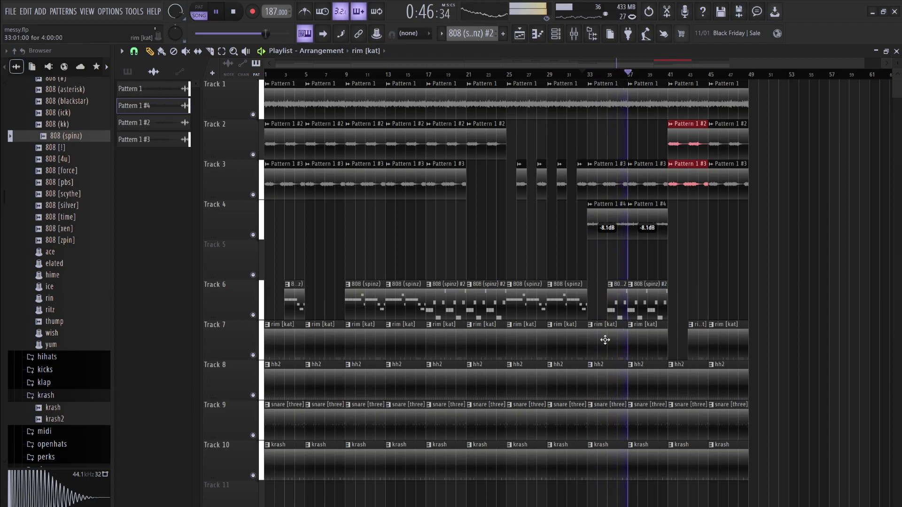
- Place an 808 (spinz) clip at bar 45 and duplicate all bar 45 clips to bar 49
{"action": "left_click", "coordinate": [569, 306]}
{"action": "left_click_drag", "start_coordinate": [679, 305], "coordinate": [732, 304]}
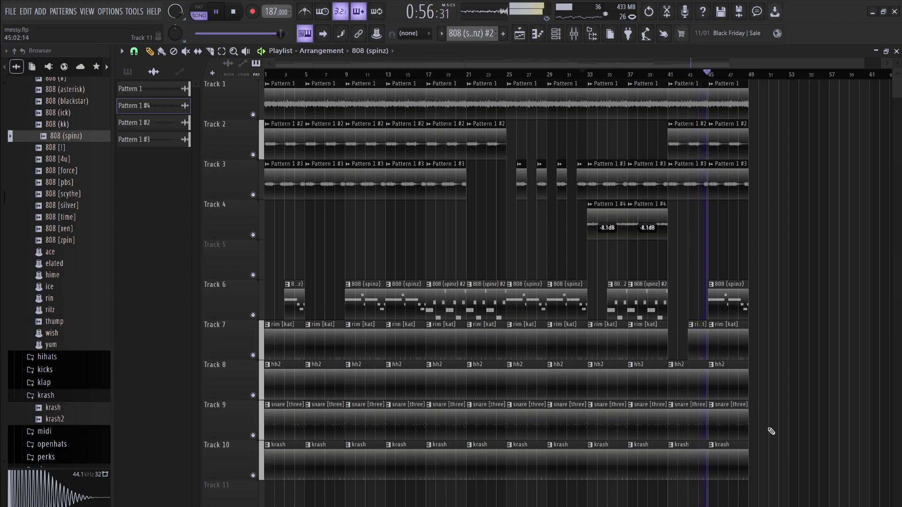
{"action": "left_click_drag", "start_coordinate": [729, 489], "coordinate": [741, 86]}
{"action": "key", "text": "ctrl+b"}
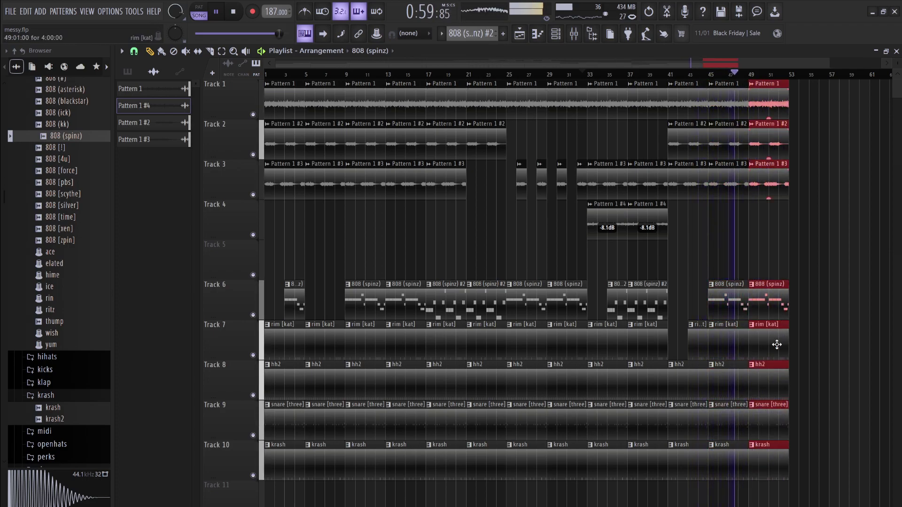
{"action": "right_click", "coordinate": [782, 313]}
{"action": "key", "text": "ctrl+z"}
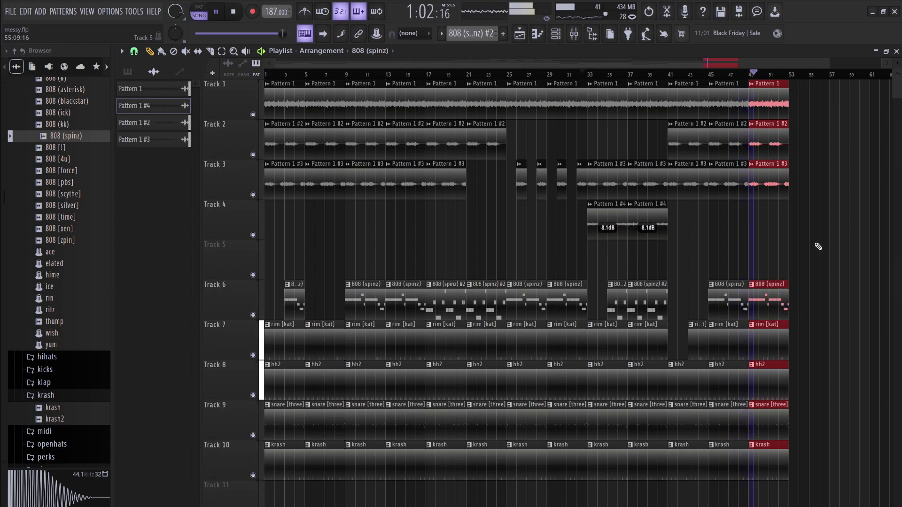
{"action": "left_click", "coordinate": [811, 322], "text": "ctrl"}
{"action": "key", "text": "space"}
{"action": "key", "text": "space"}
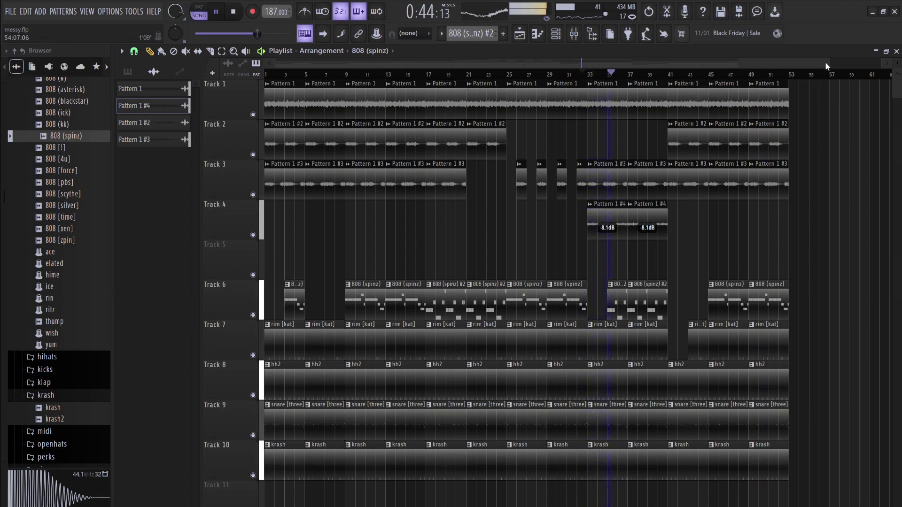
- Copy the clips of bars 9 to 24 on all tracks to bar 53 and play the arrangement
{"action": "left_click_drag", "start_coordinate": [828, 62], "coordinate": [884, 63]}
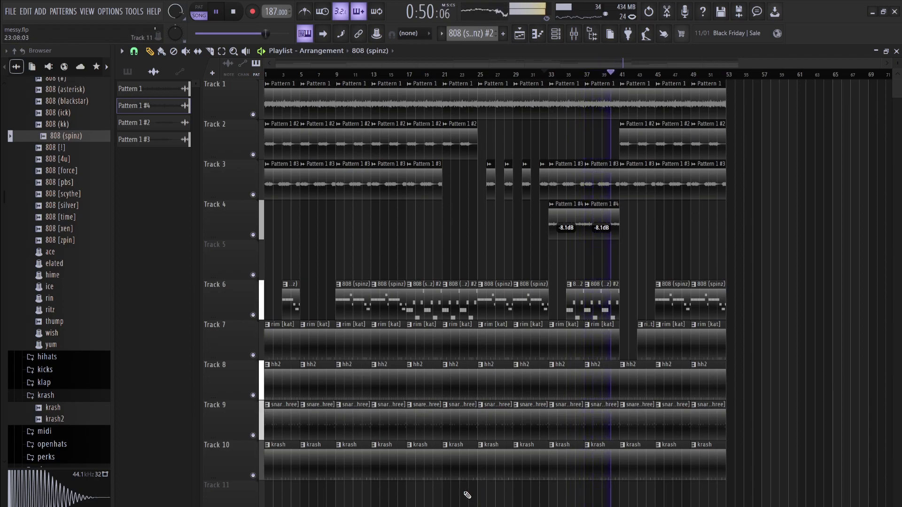
{"action": "mouse_move", "coordinate": [463, 75]}
{"action": "left_mouse_down"}
{"action": "mouse_move", "coordinate": [357, 77]}
{"action": "mouse_move", "coordinate": [559, 118]}
{"action": "mouse_move", "coordinate": [702, 130]}
{"action": "mouse_move", "coordinate": [744, 123]}
{"action": "left_mouse_up"}
{"action": "key", "text": "space"}
{"action": "key", "text": "space"}
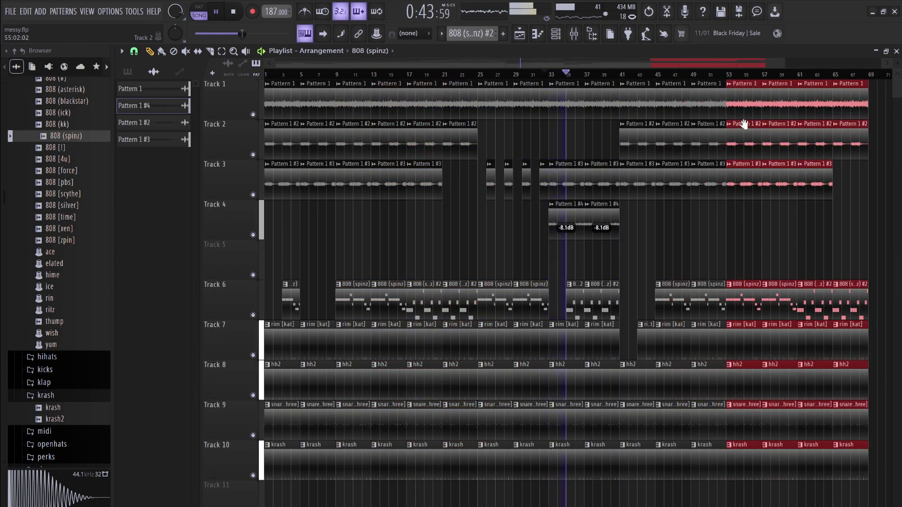
- Delete the rim [kat] and hh2 clips at bar 45
{"action": "right_click", "coordinate": [676, 348]}
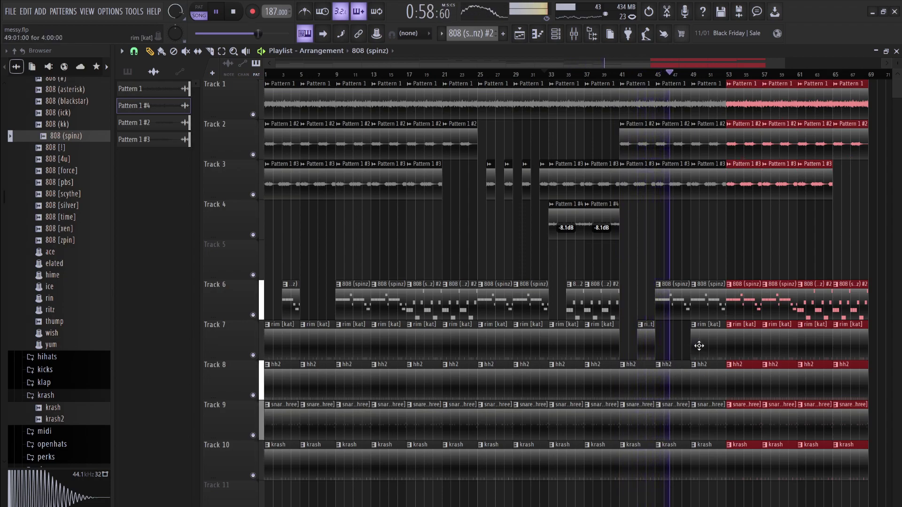
- Place a rim [kat] clip back at bar 45, play the section, and delete the Pattern 1 #3 clips at bars 45 and 49
{"action": "right_click", "coordinate": [676, 381]}
{"action": "key", "text": "space"}
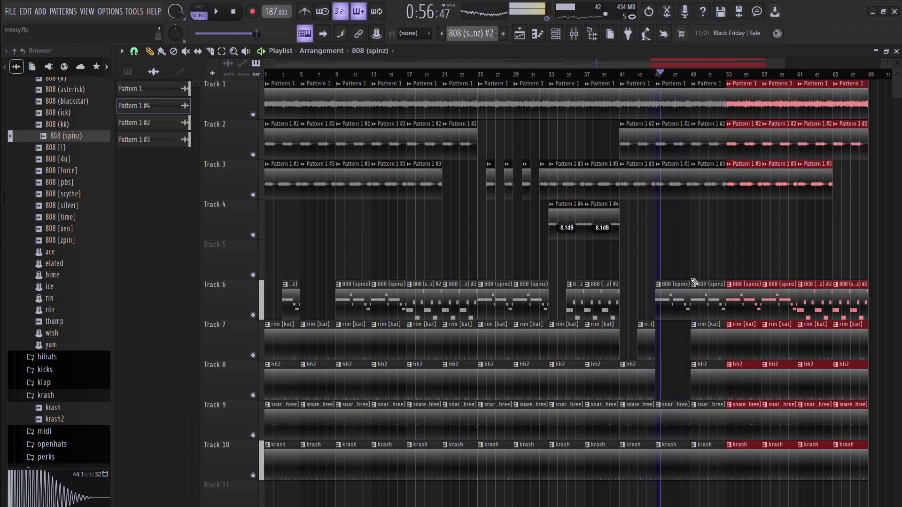
{"action": "left_click", "coordinate": [675, 345]}
{"action": "key", "text": "space"}
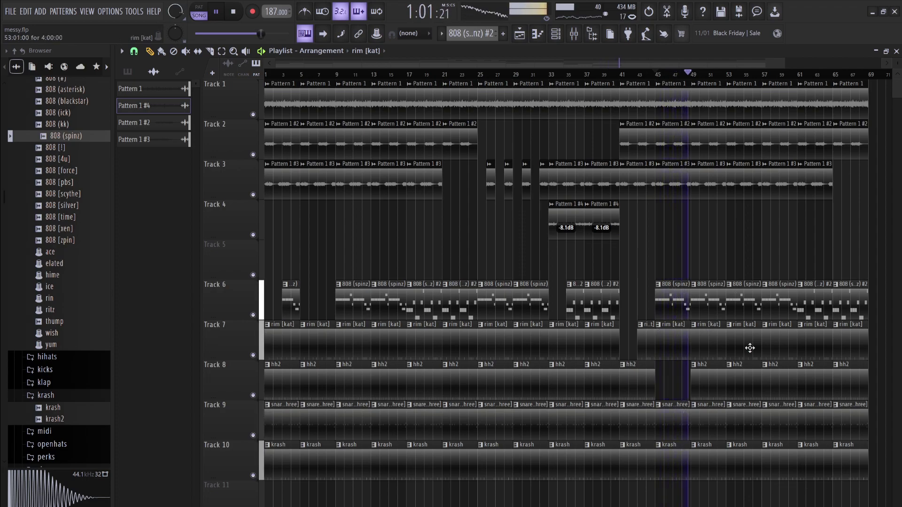
{"action": "right_click", "coordinate": [678, 188]}
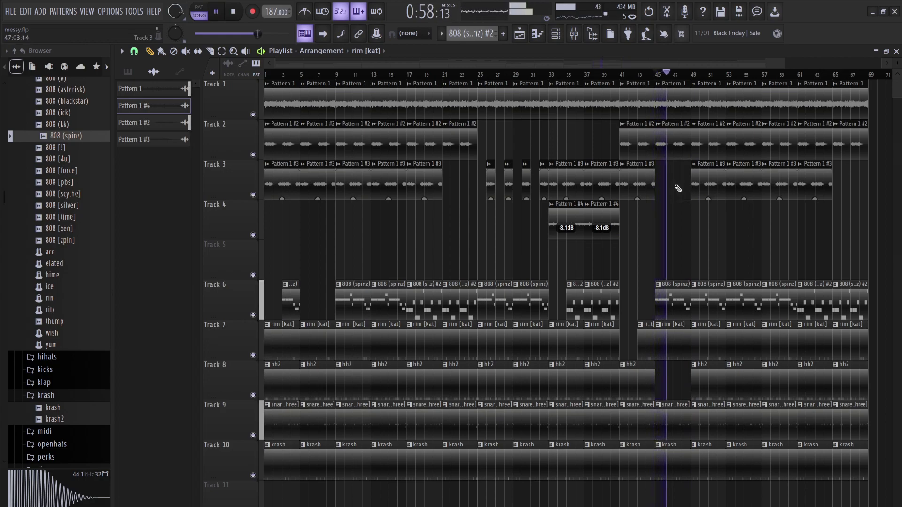
{"action": "right_click", "coordinate": [708, 187]}
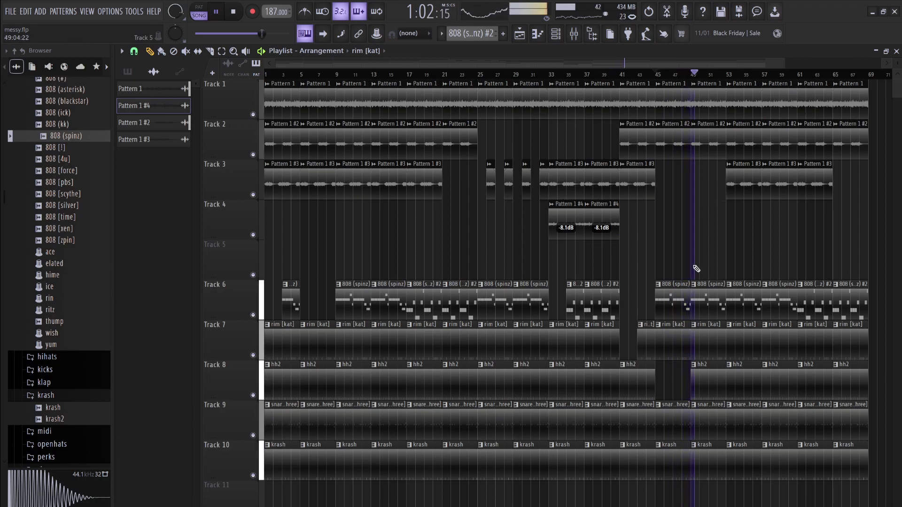
- Shorten the rim [kat], hh2, snare and krash clips at bar 49 to three bars, keeping the 808 clip at four bars
{"action": "left_click_drag", "start_coordinate": [716, 497], "coordinate": [715, 287]}
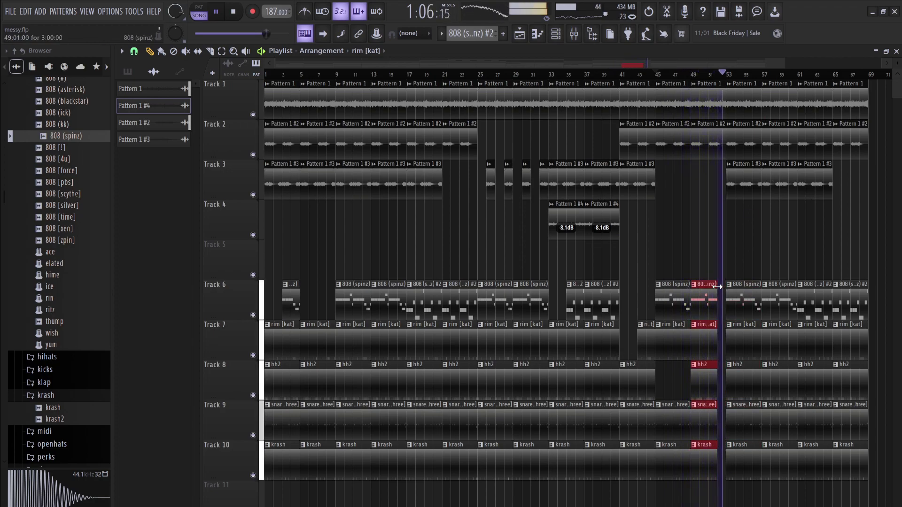
{"action": "left_click", "coordinate": [721, 295], "text": "ctrl"}
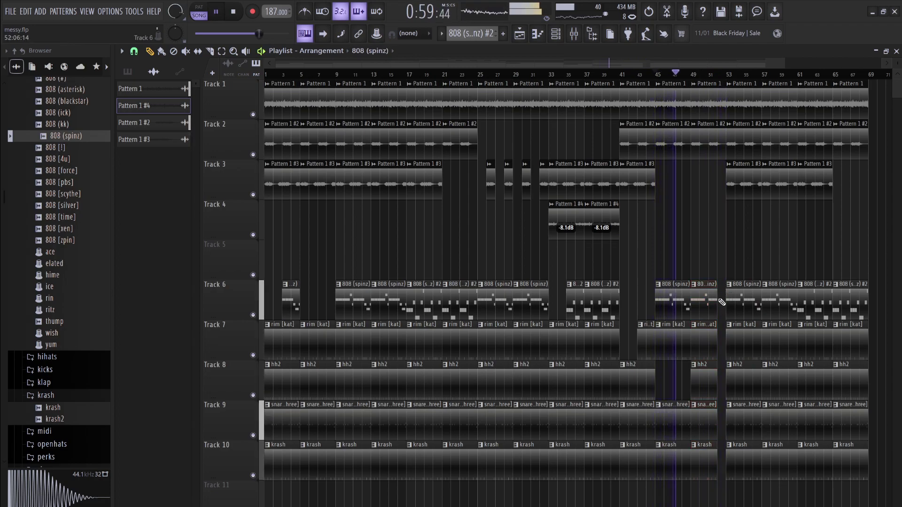
{"action": "left_click_drag", "start_coordinate": [716, 296], "coordinate": [726, 294]}
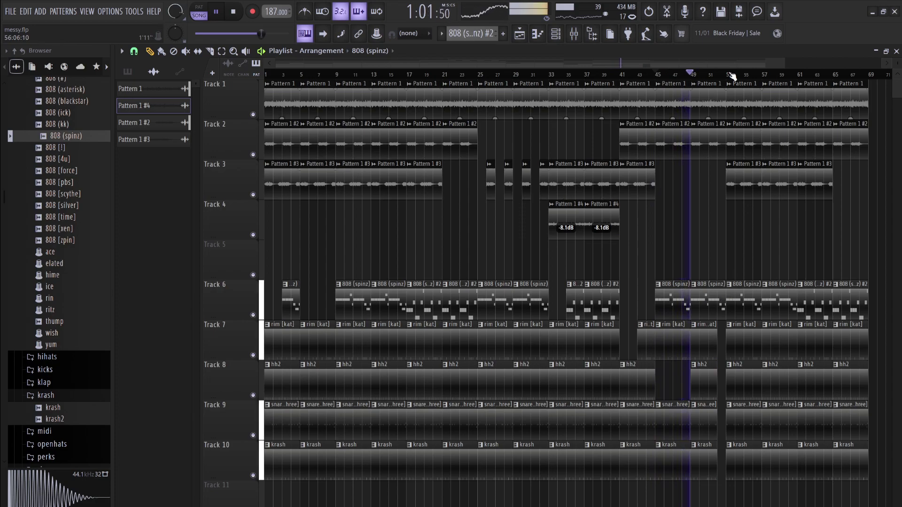
{"action": "left_click_drag", "start_coordinate": [785, 60], "coordinate": [869, 63]}
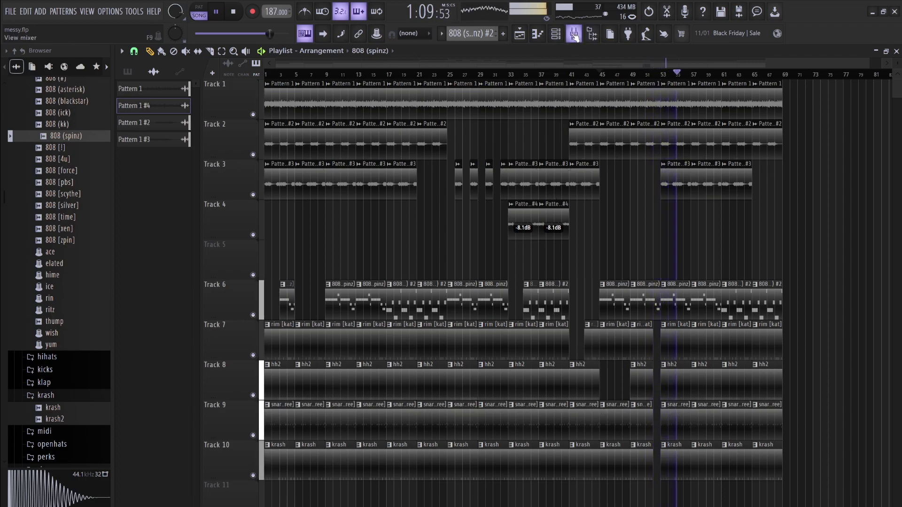
{"action": "key", "text": "F9"}
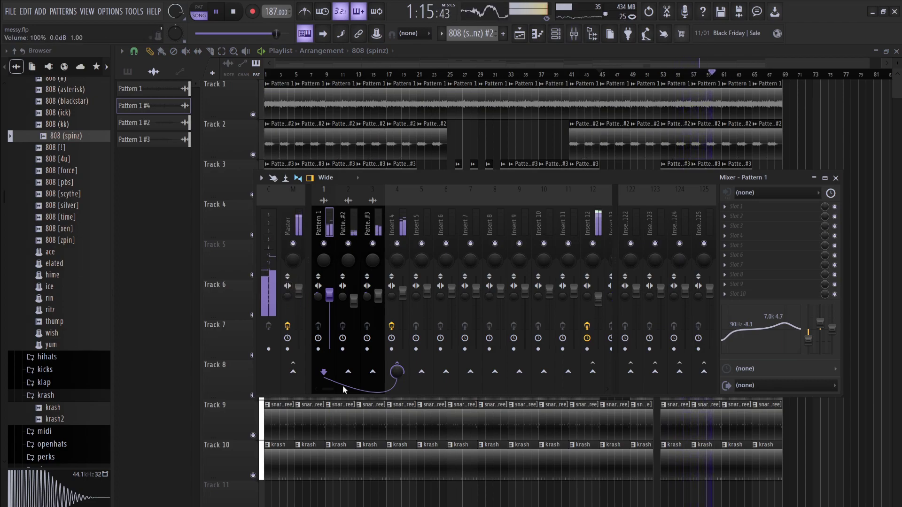
{"action": "left_click", "coordinate": [350, 363]}
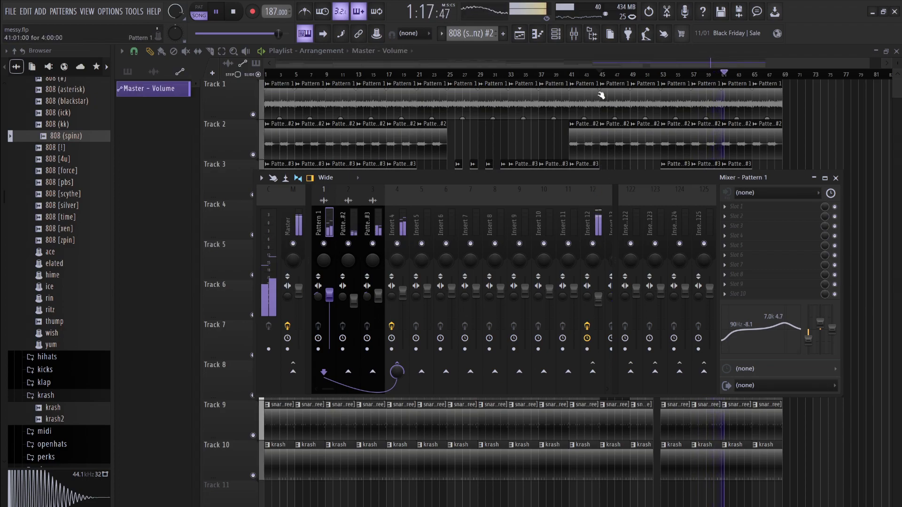
{"action": "key", "text": "F9"}
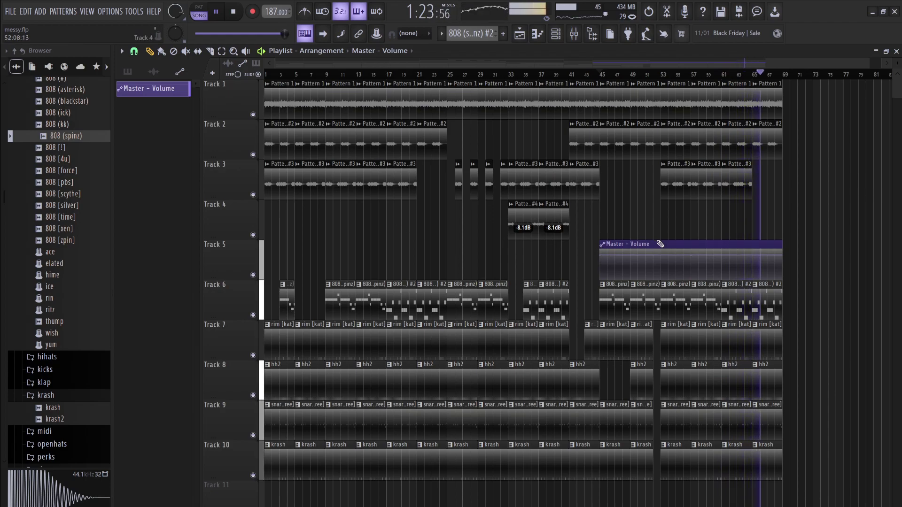
{"action": "key", "text": "space"}
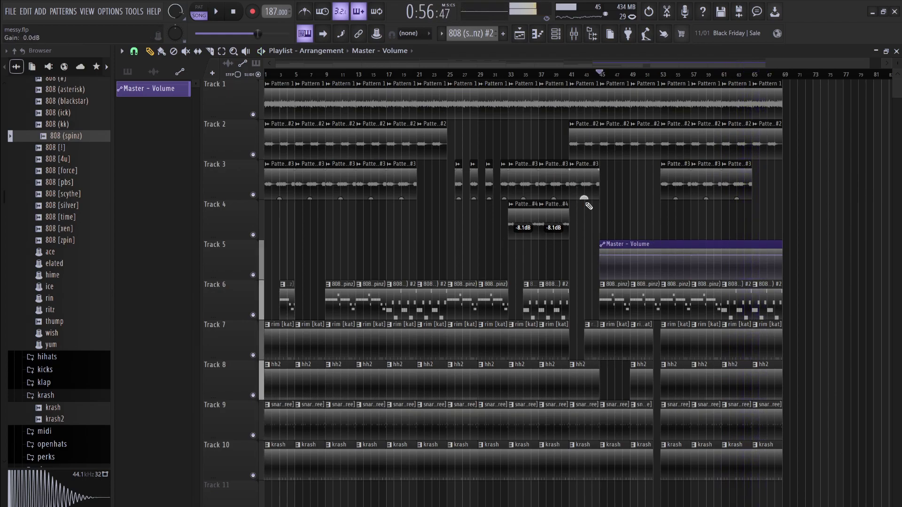
{"action": "right_click", "coordinate": [663, 253]}
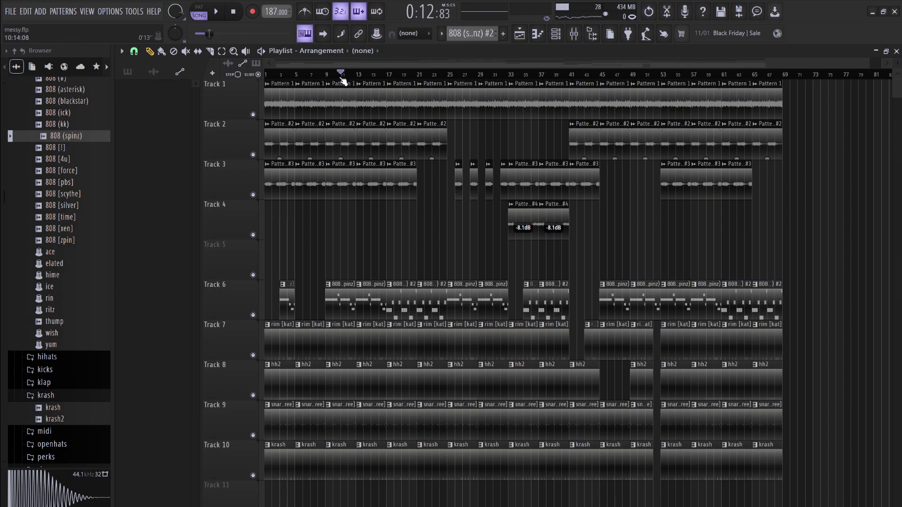
- Create a Master volume automation clip on Track 5, spanning bars 1 to 69, with its last point moved to the end
{"action": "left_click", "coordinate": [574, 34]}
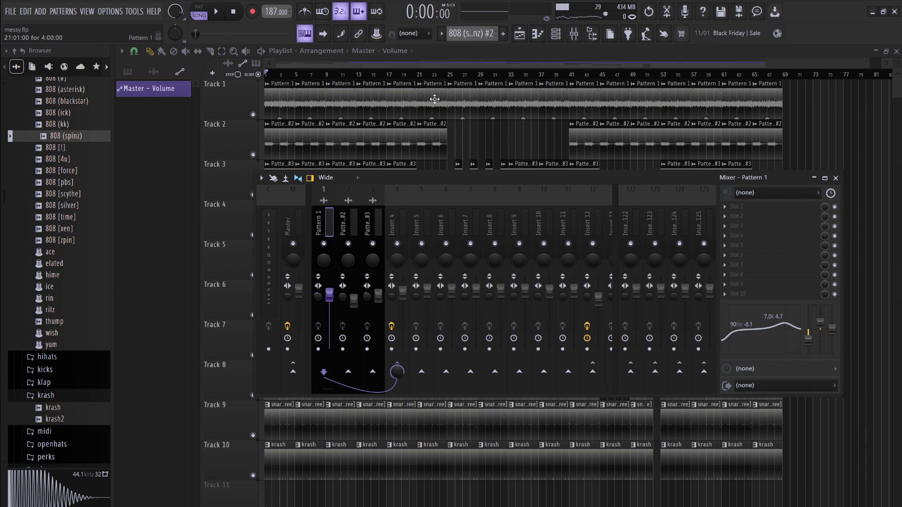
{"action": "key", "text": "F9"}
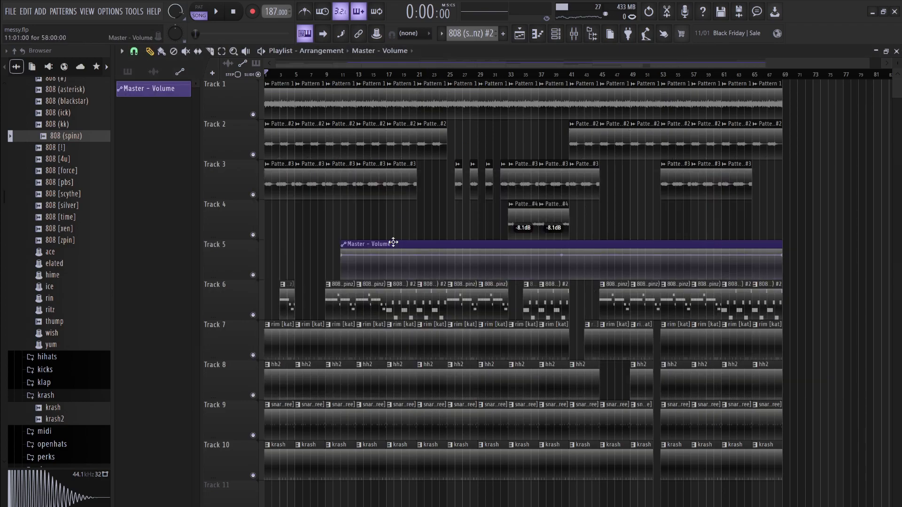
{"action": "left_click_drag", "start_coordinate": [393, 242], "coordinate": [317, 243]}
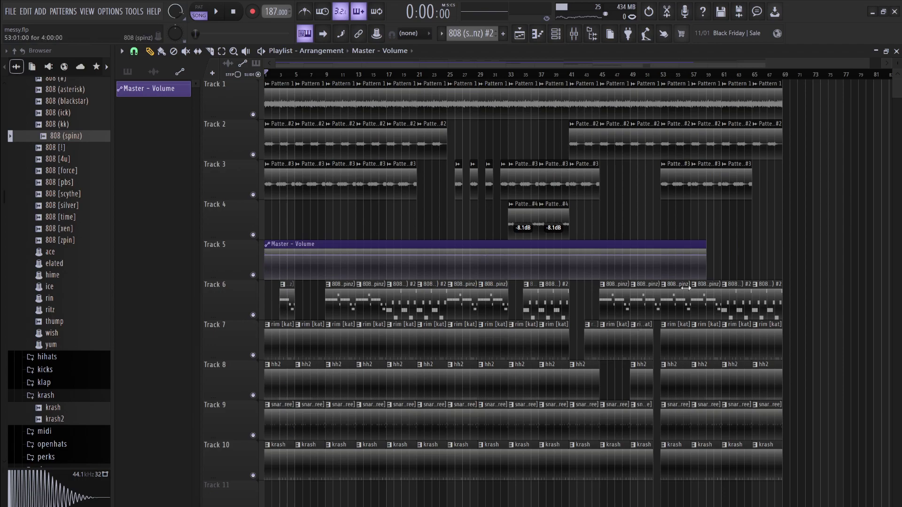
{"action": "left_click_drag", "start_coordinate": [705, 252], "coordinate": [782, 247]}
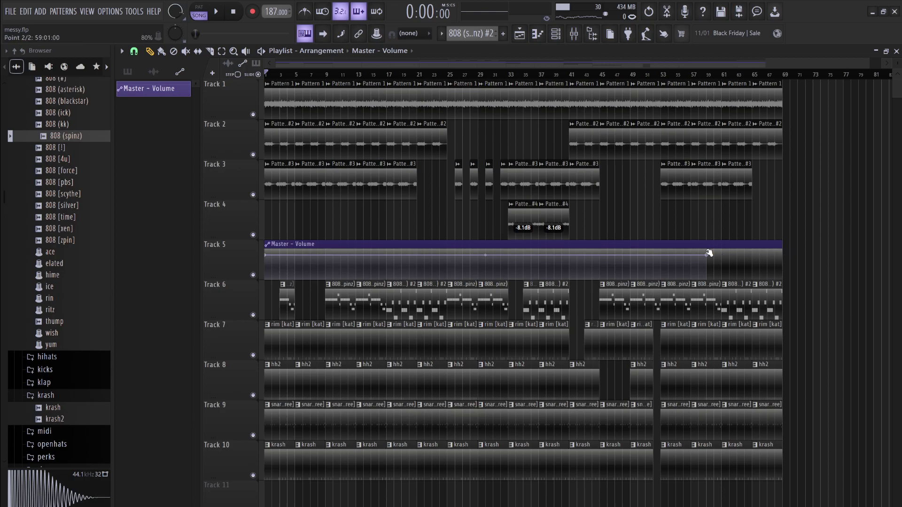
{"action": "left_click_drag", "start_coordinate": [708, 257], "coordinate": [777, 259]}
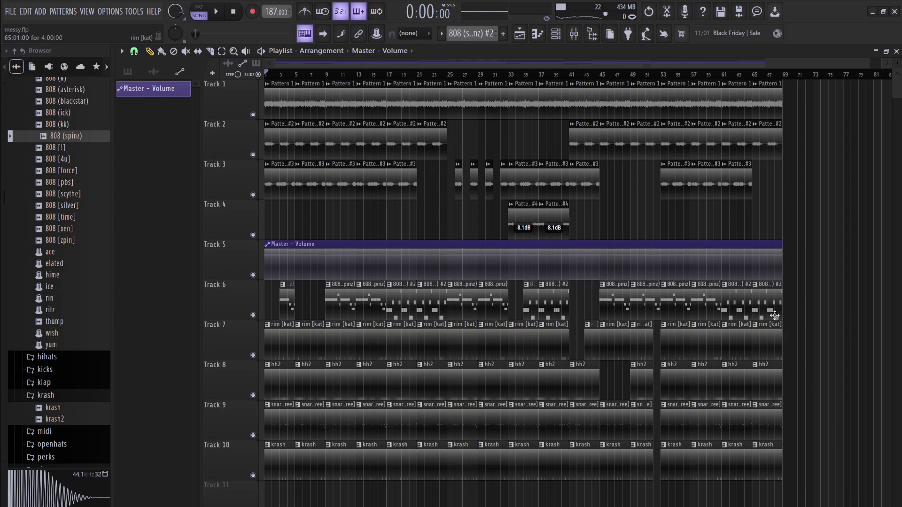
- Shape the Master volume automation into a curved fade-in over bars 1 to 4 and a curved fade-out from about bar 66
{"action": "right_click", "coordinate": [752, 256]}
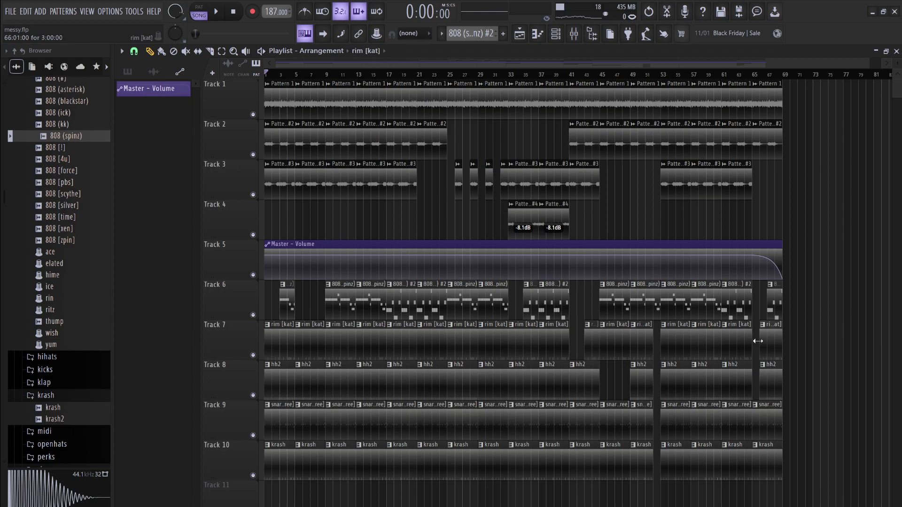
{"action": "left_click", "coordinate": [278, 255]}
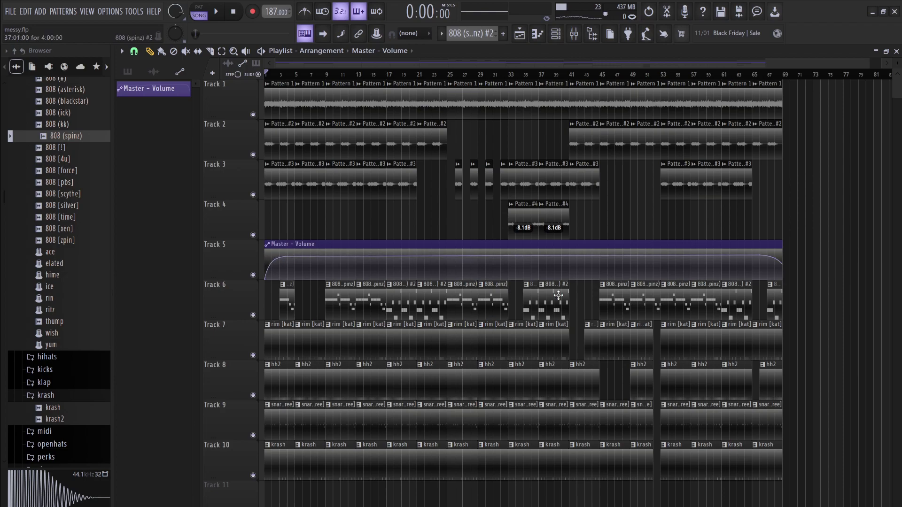
- Make the Master volume fade-out start at about bar 64, end the automation clip at bar 69, and play the intro
{"action": "left_click_drag", "start_coordinate": [783, 248], "coordinate": [797, 247]}
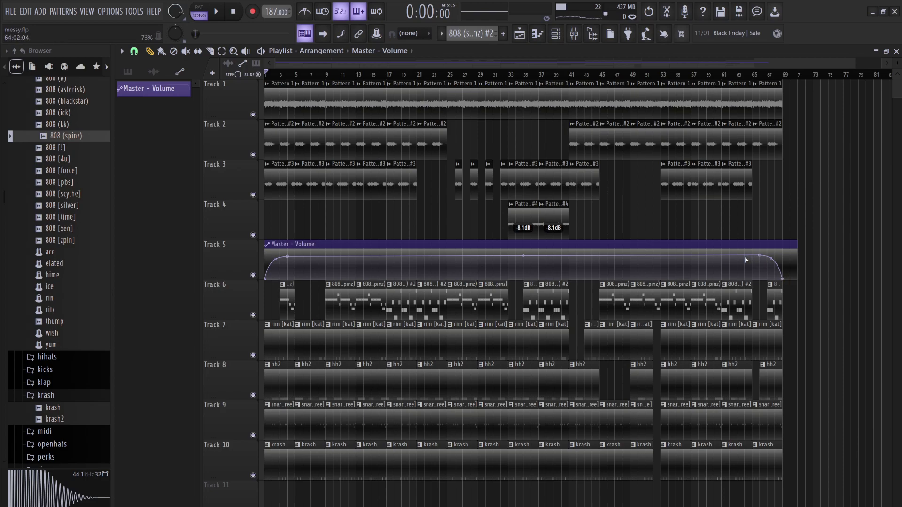
{"action": "right_click", "coordinate": [745, 256]}
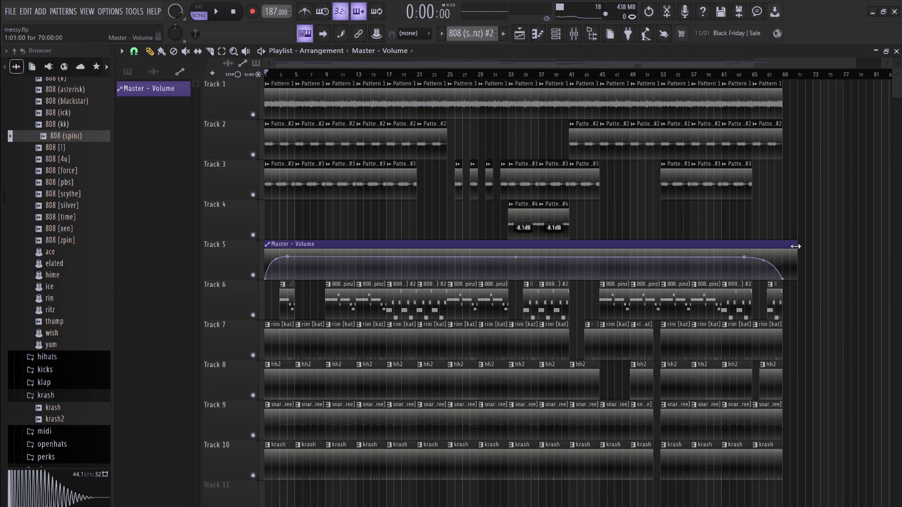
{"action": "left_click_drag", "start_coordinate": [784, 246], "coordinate": [782, 246]}
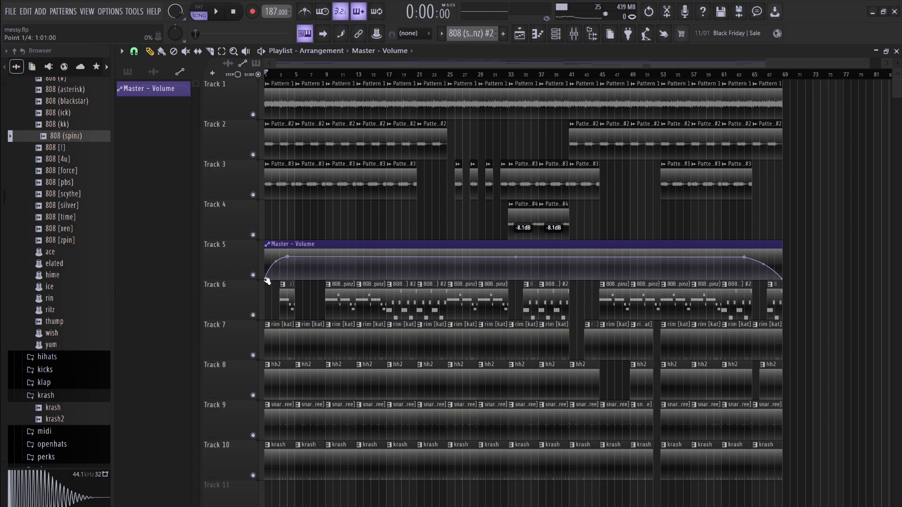
{"action": "left_click", "coordinate": [229, 22]}
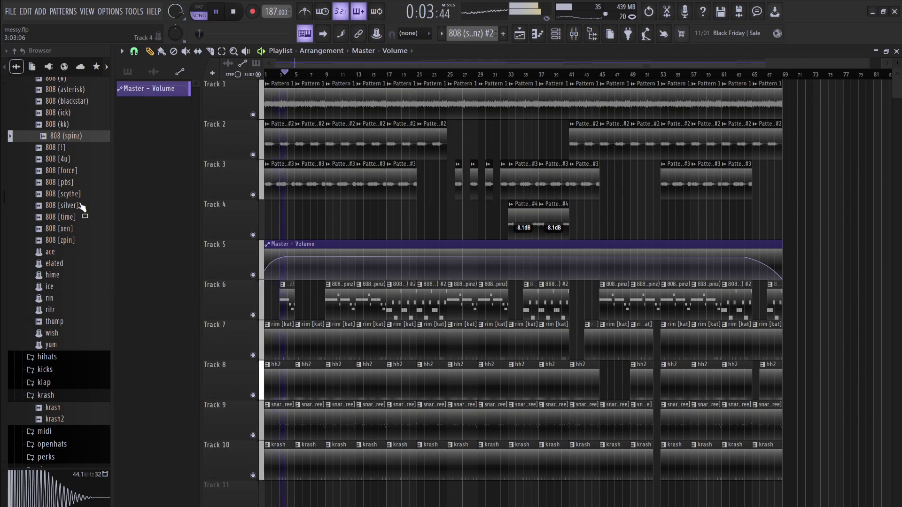
{"action": "key", "text": "space"}
- Find the loveme(glitch) sample in the sample library, place it on Track 4 at bar 1, and play the intro
{"action": "scroll", "coordinate": [61, 396], "scroll_direction": "down", "scroll_amount": 4}
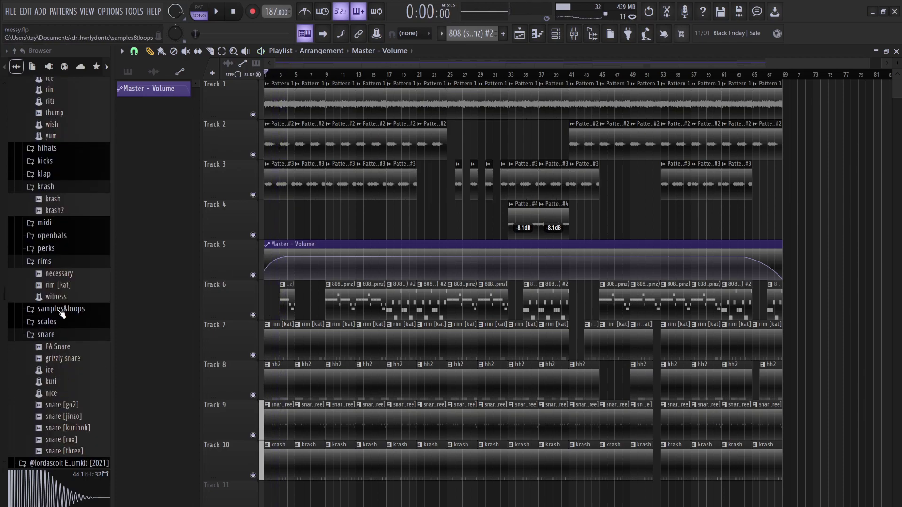
{"action": "scroll", "coordinate": [68, 268], "scroll_direction": "down", "scroll_amount": 4}
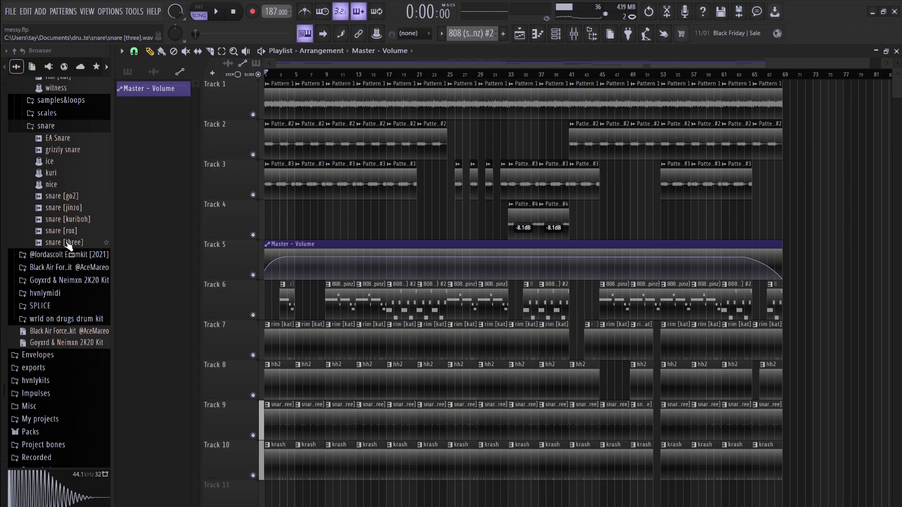
{"action": "scroll", "coordinate": [64, 237], "scroll_direction": "up", "scroll_amount": 3}
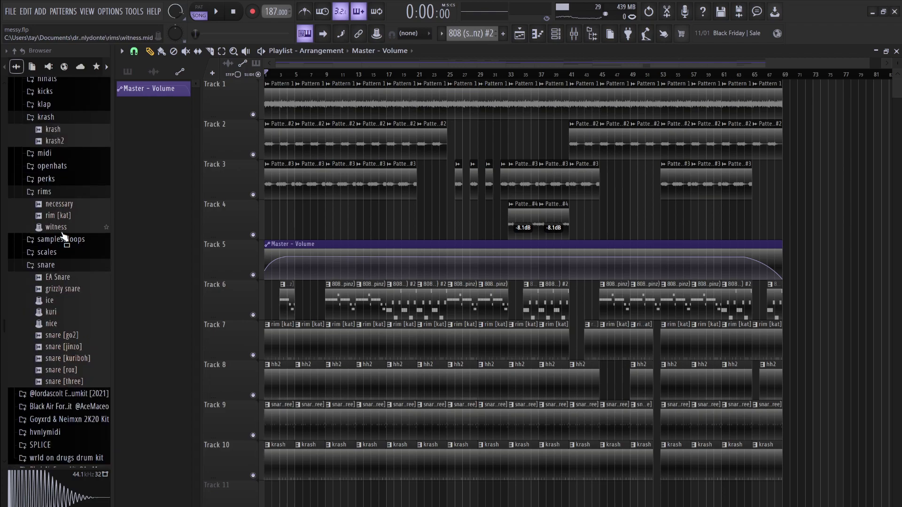
{"action": "scroll", "coordinate": [64, 236], "scroll_direction": "up", "scroll_amount": 10}
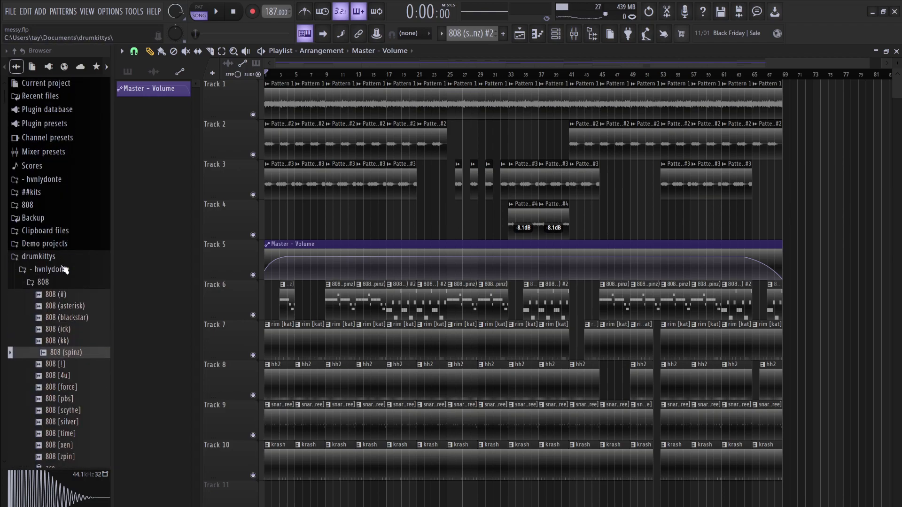
{"action": "left_click", "coordinate": [64, 284]}
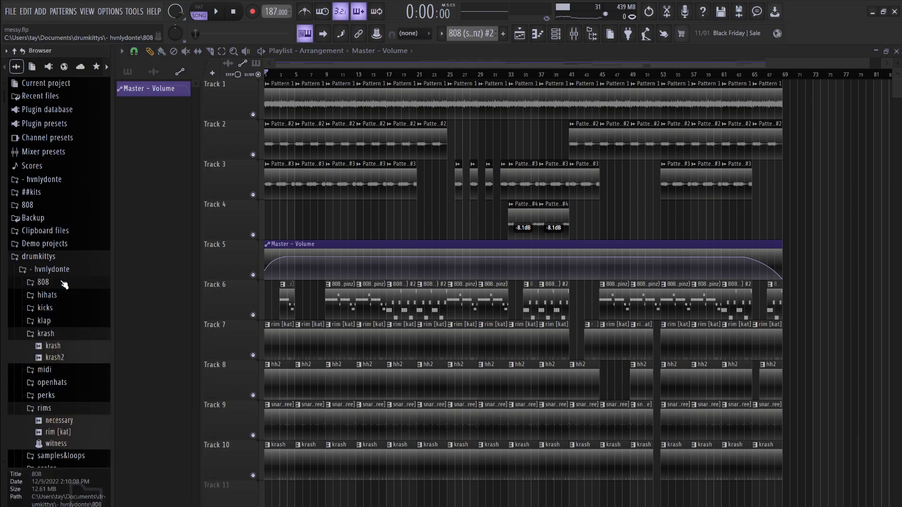
{"action": "left_click", "coordinate": [43, 185]}
{"action": "left_click_drag", "start_coordinate": [50, 346], "coordinate": [276, 232]}
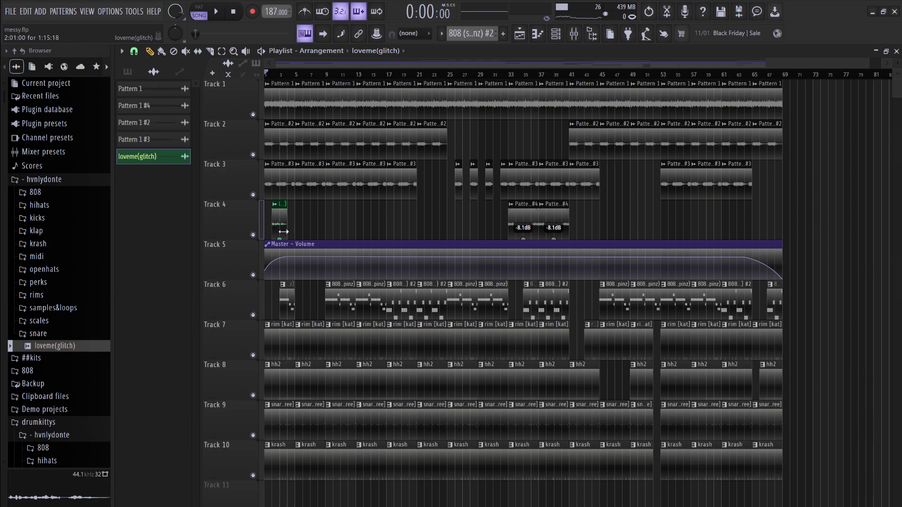
{"action": "key", "text": "space"}
{"action": "key", "text": "space"}
{"action": "mouse_move", "coordinate": [272, 239]}
{"action": "key", "text": "space"}
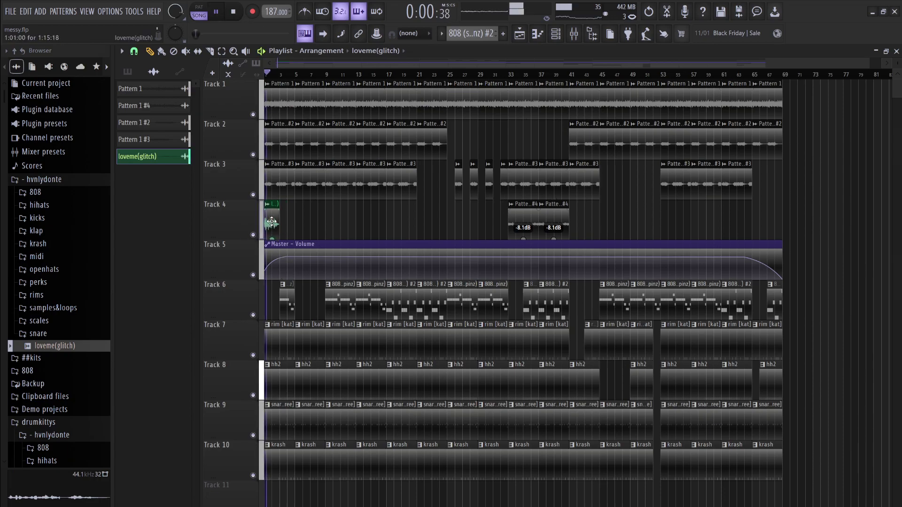
- Set the loveme(glitch) sample's declicking mode to Generic (bleeding) and assign it to mixer track 5
{"action": "double_click", "coordinate": [265, 240]}
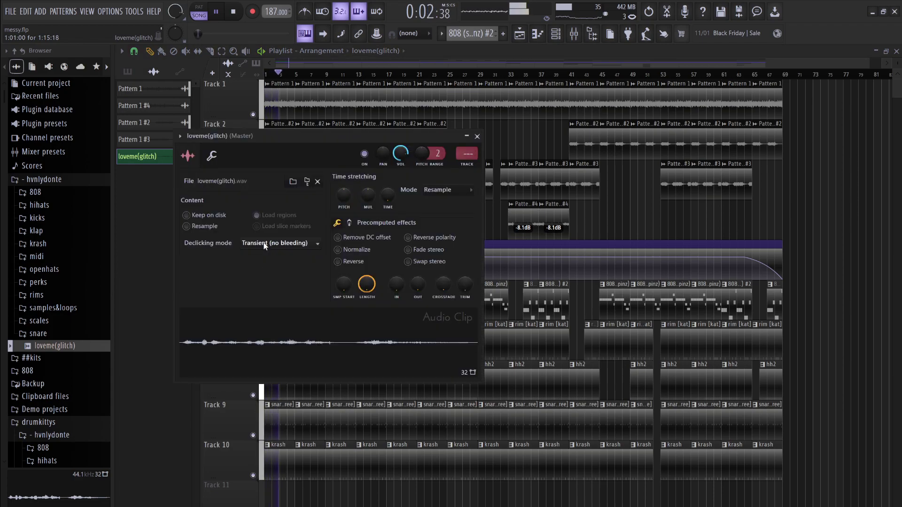
{"action": "key", "text": "space"}
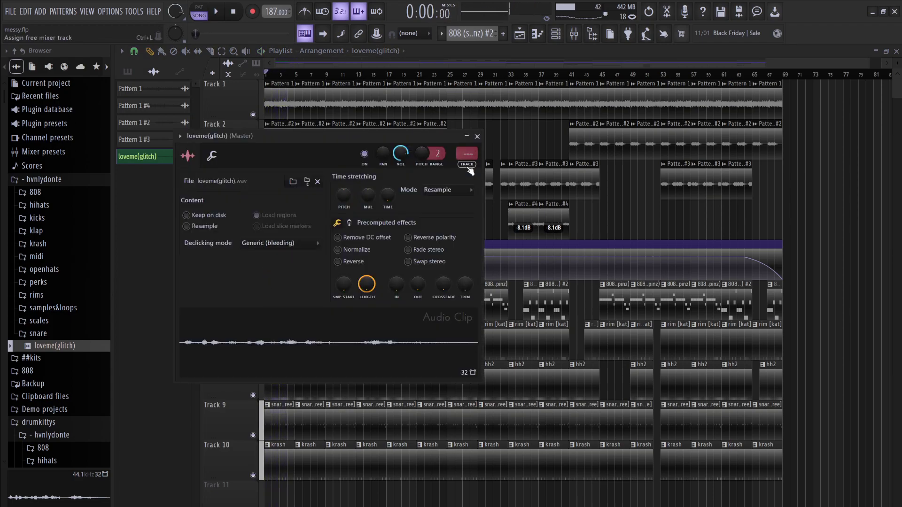
{"action": "key", "text": "ctrl+l"}
- Route the loveme(glitch) mixer track to Insert 4 instead of the Master and lower its volume to 79% during playback
{"action": "left_click", "coordinate": [396, 371]}
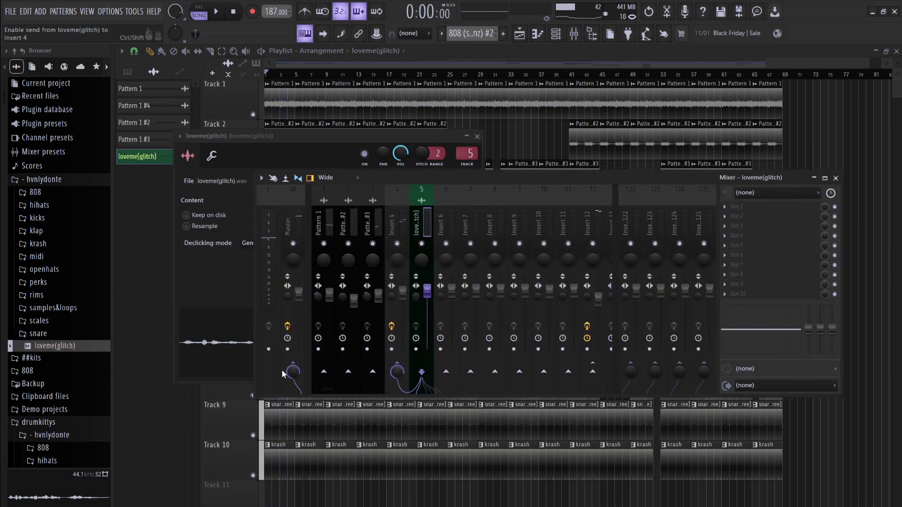
{"action": "key", "text": "space"}
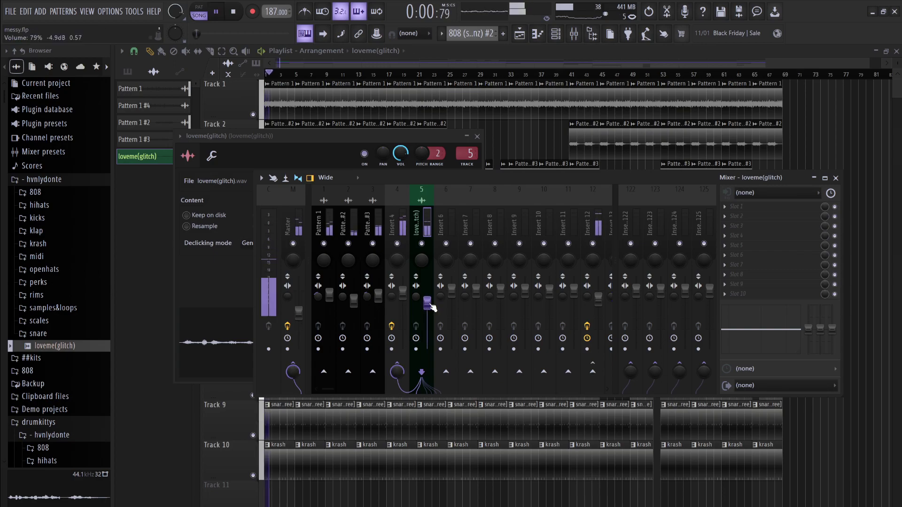
{"action": "left_click", "coordinate": [295, 373]}
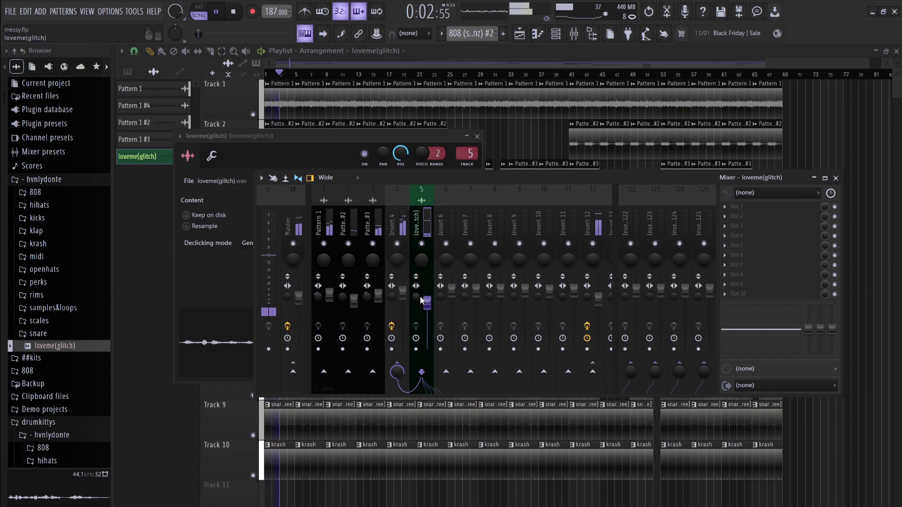
- Equalize the loveme(glitch) mixer track with an 18 dB cut at 90 Hz and a 5.4 dB boost at 4.7 kHz
{"action": "left_click_drag", "start_coordinate": [808, 332], "coordinate": [808, 355]}
{"action": "mouse_move", "coordinate": [762, 331]}
{"action": "left_mouse_down"}
{"action": "mouse_move", "coordinate": [784, 323]}
{"action": "mouse_move", "coordinate": [754, 331]}
{"action": "left_mouse_up"}
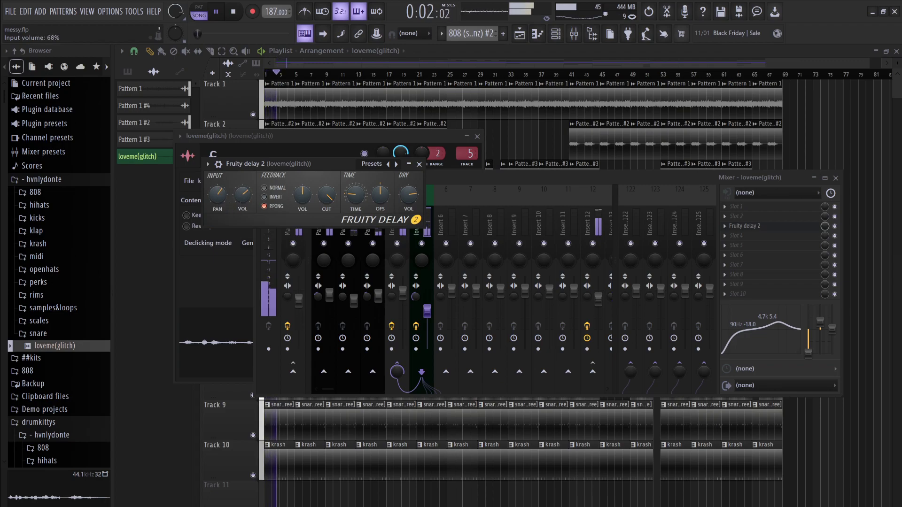
- Add a ping-pong Fruity delay 2 to the loveme(glitch) track, adjust its mix level, raise the track's volume slightly, and play the intro
{"action": "left_click", "coordinate": [826, 229]}
{"action": "left_click_drag", "start_coordinate": [430, 328], "coordinate": [432, 309]}
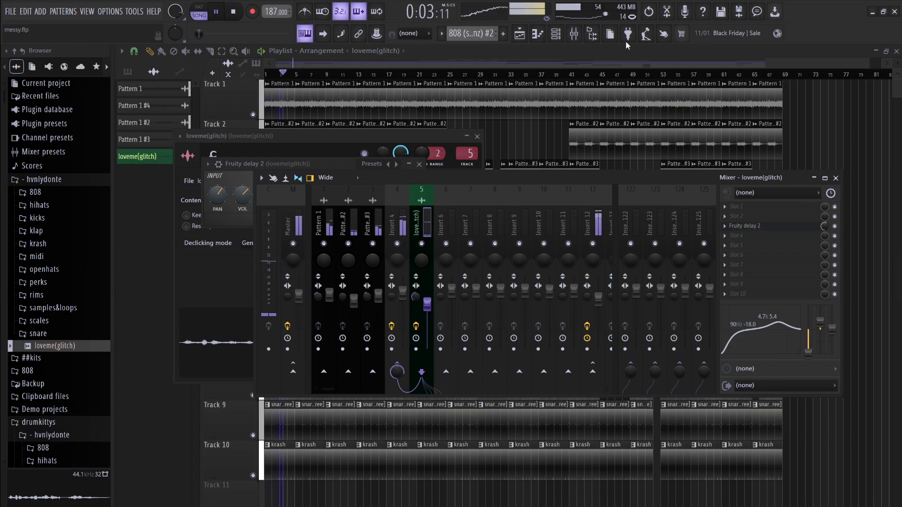
{"action": "key", "text": "F12"}
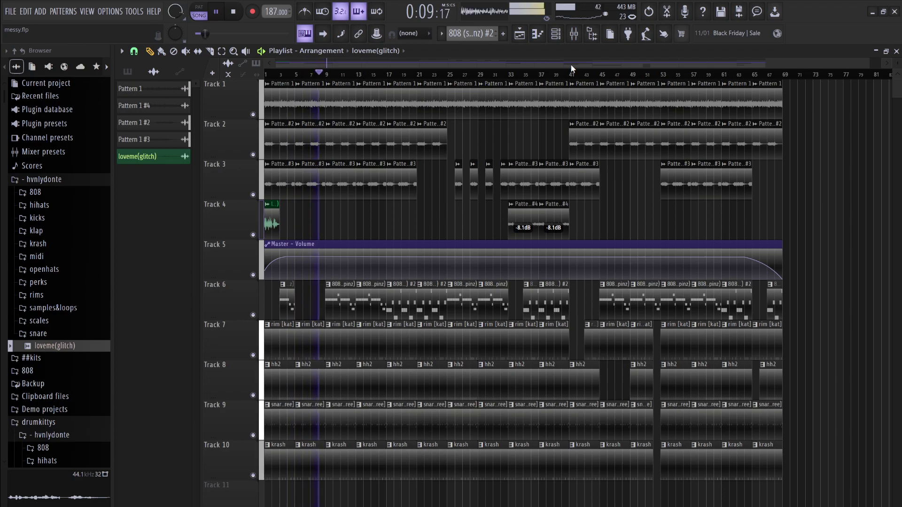
{"action": "key", "text": "space"}
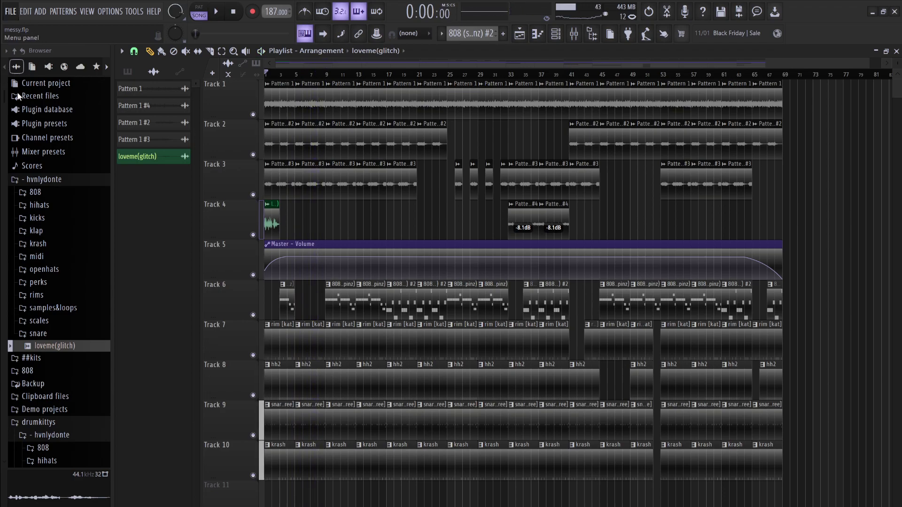